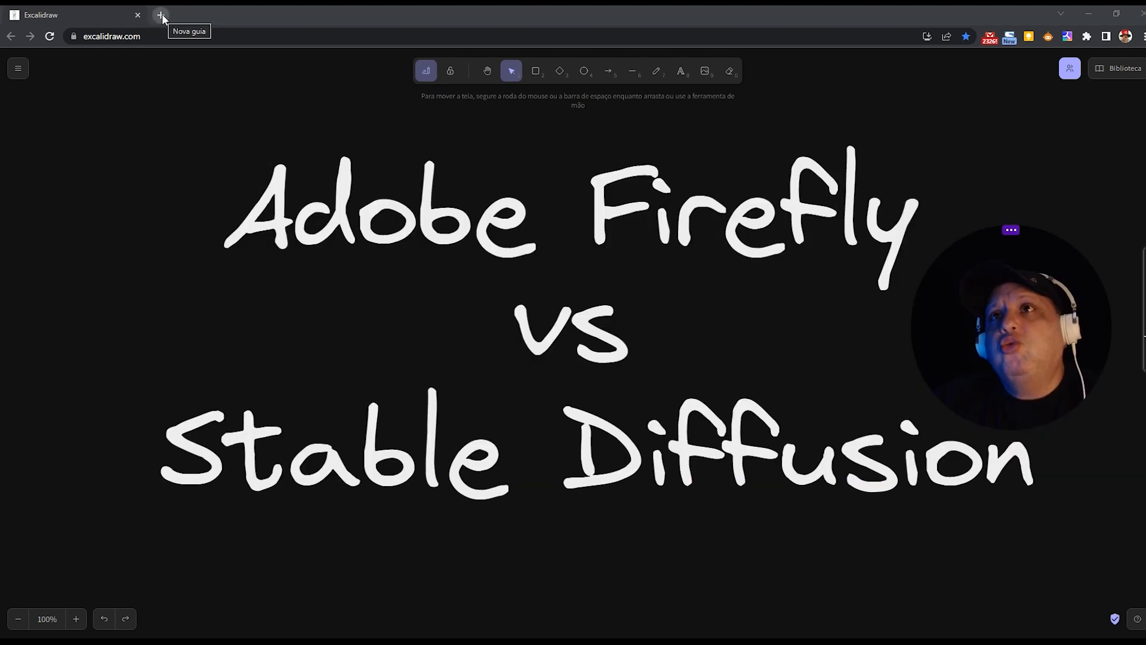
Search the web for "adobe firefly" in a new browser tab
{"action": "left_click", "coordinate": [161, 14]}
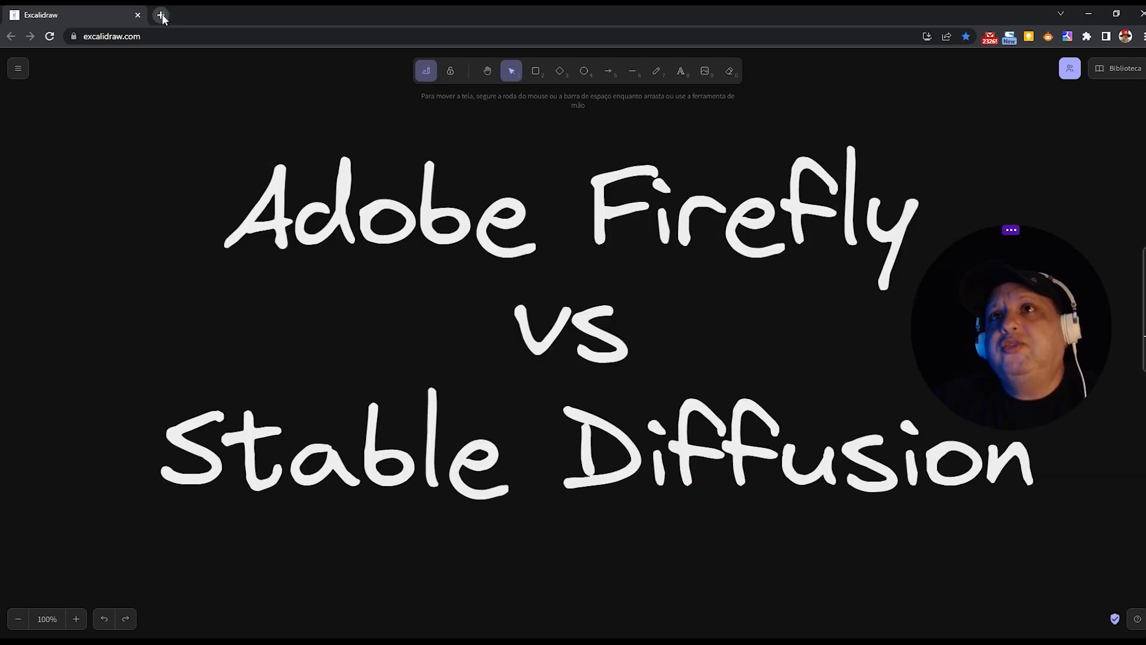
{"action": "type", "text": "ad"}
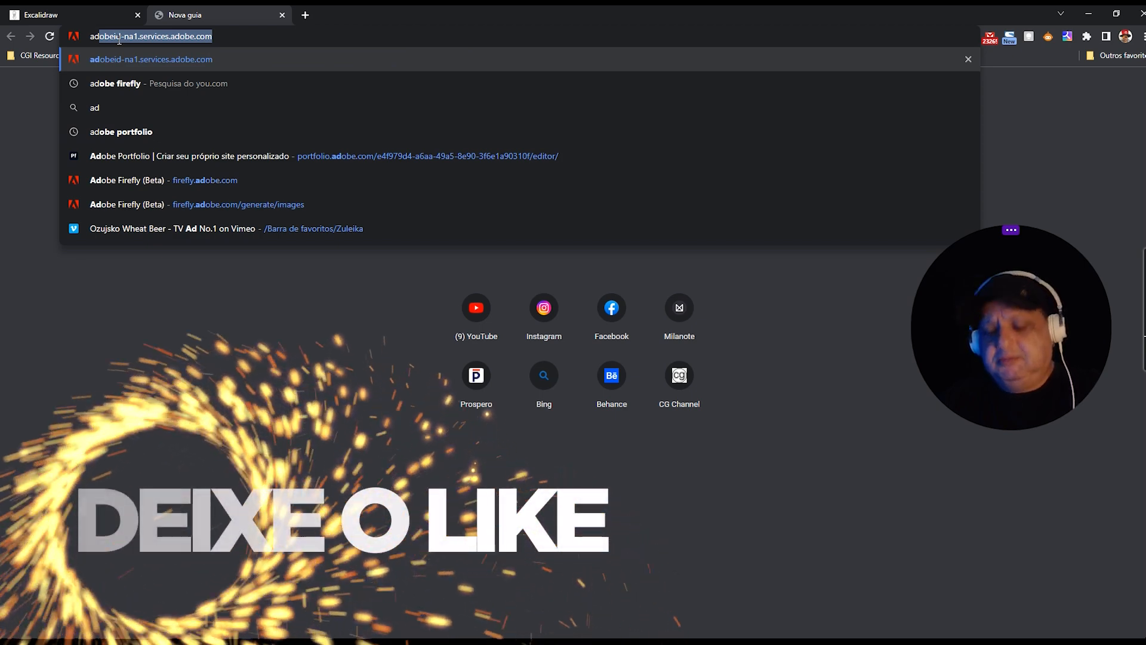
{"action": "type", "text": "obe fif"}
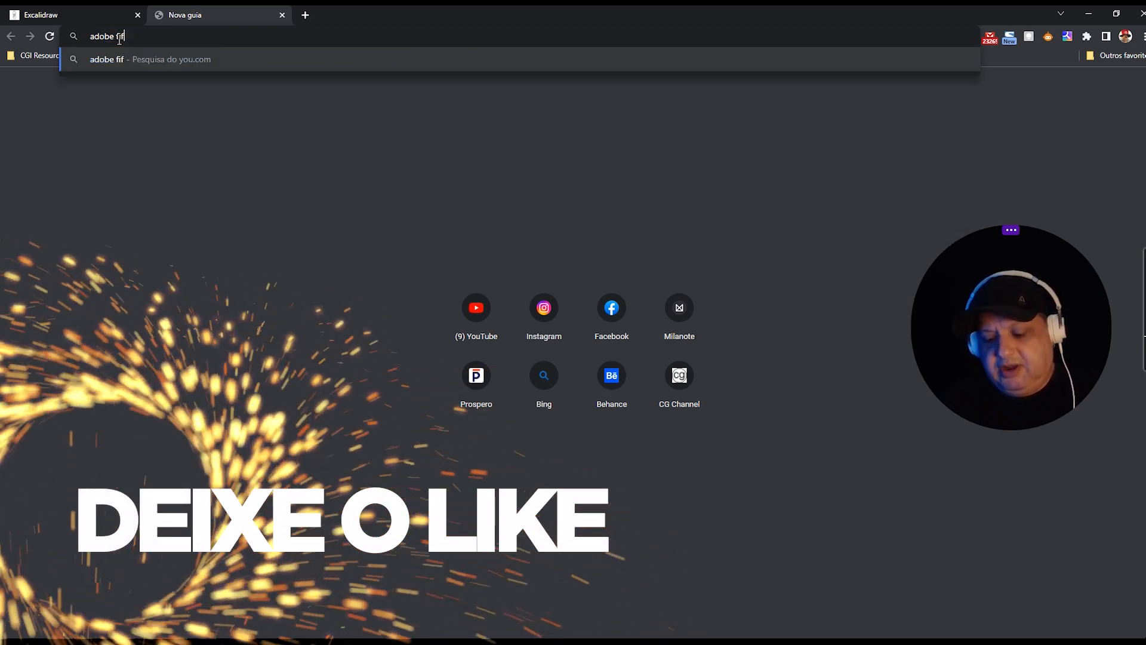
{"action": "key", "text": "BackSpace"}
{"action": "type", "text": "refl"}
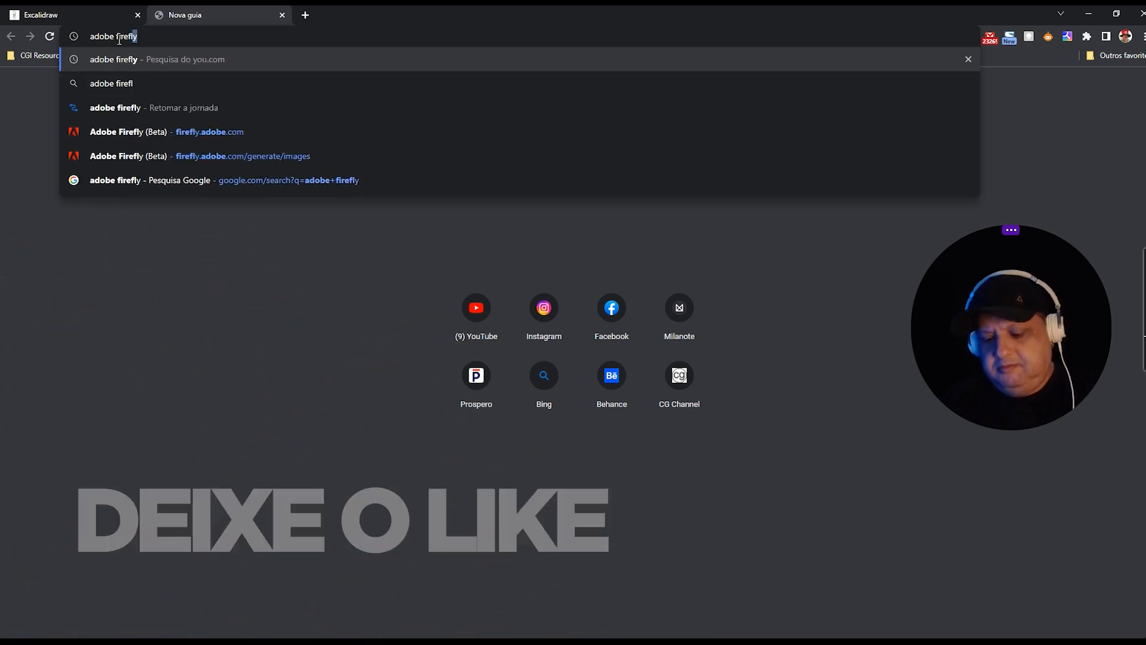
{"action": "key", "text": "Return"}
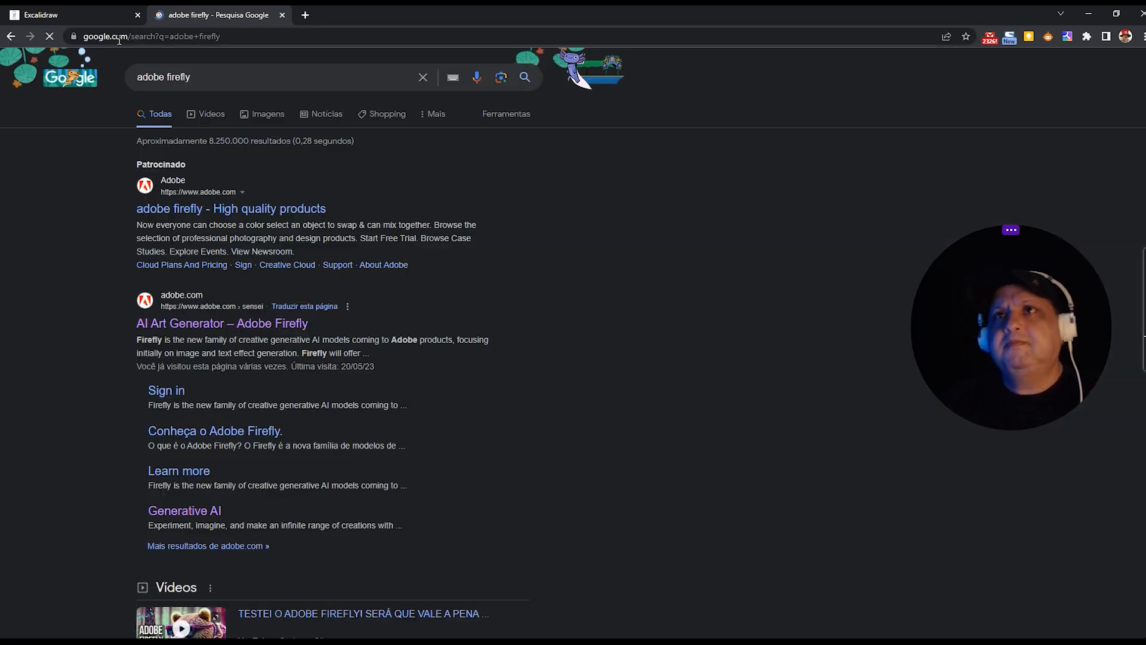
Open the AI Art Generator – Adobe Firefly result, dismiss the regional site notice, and enter the beta's Text to image generator
{"action": "left_click", "coordinate": [181, 326]}
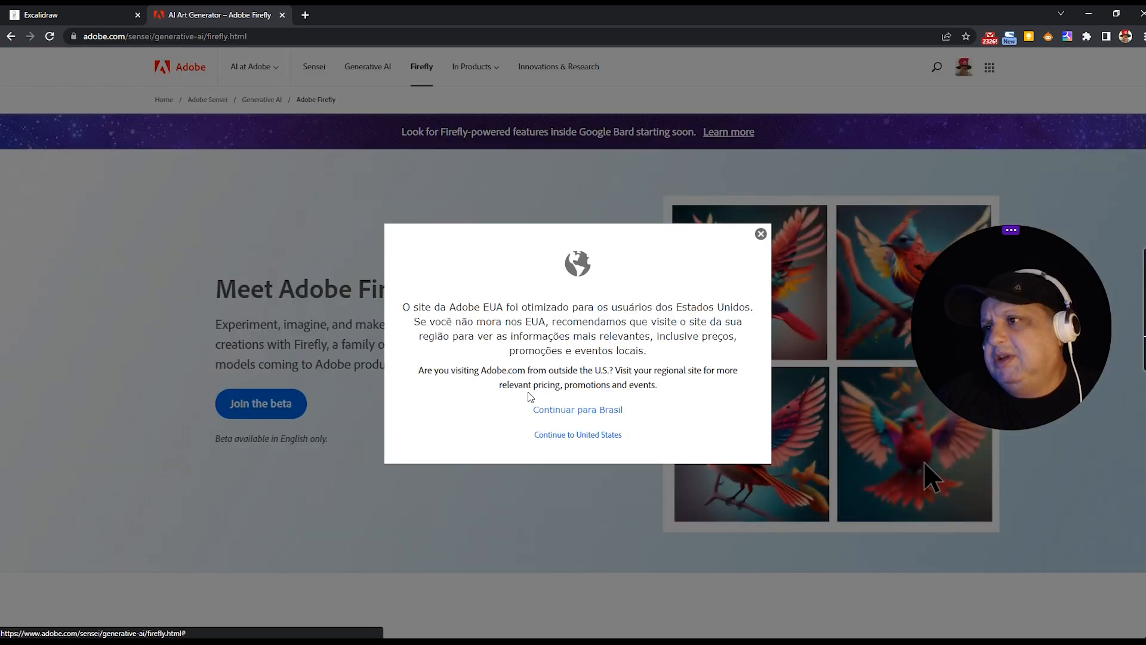
{"action": "left_click", "coordinate": [760, 235]}
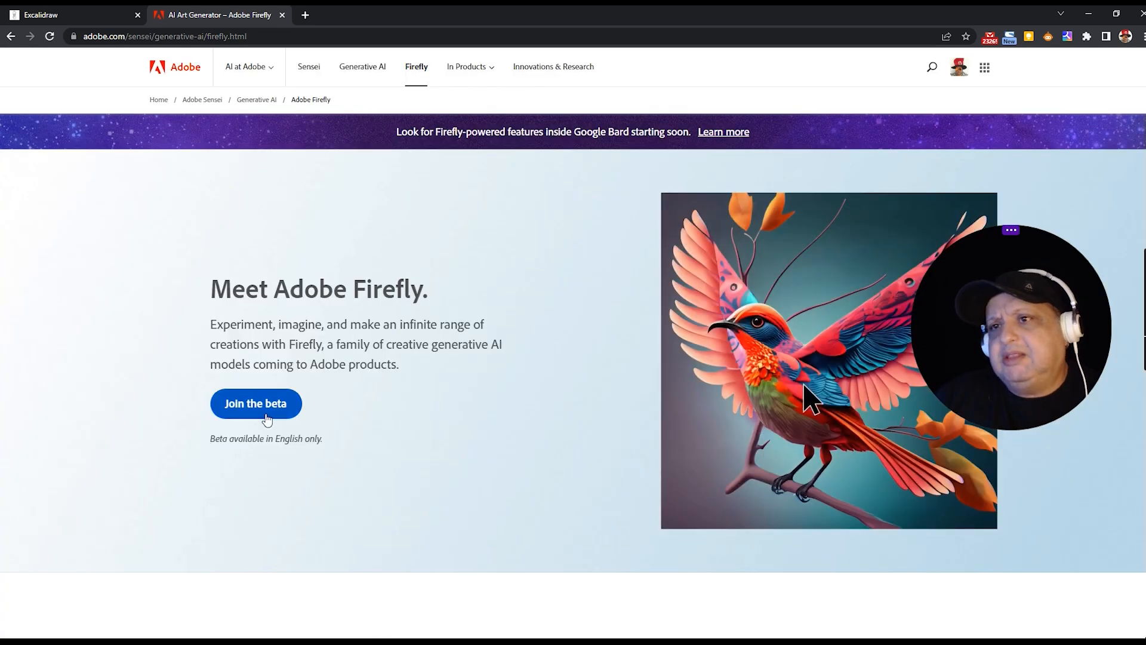
{"action": "left_click", "coordinate": [263, 411]}
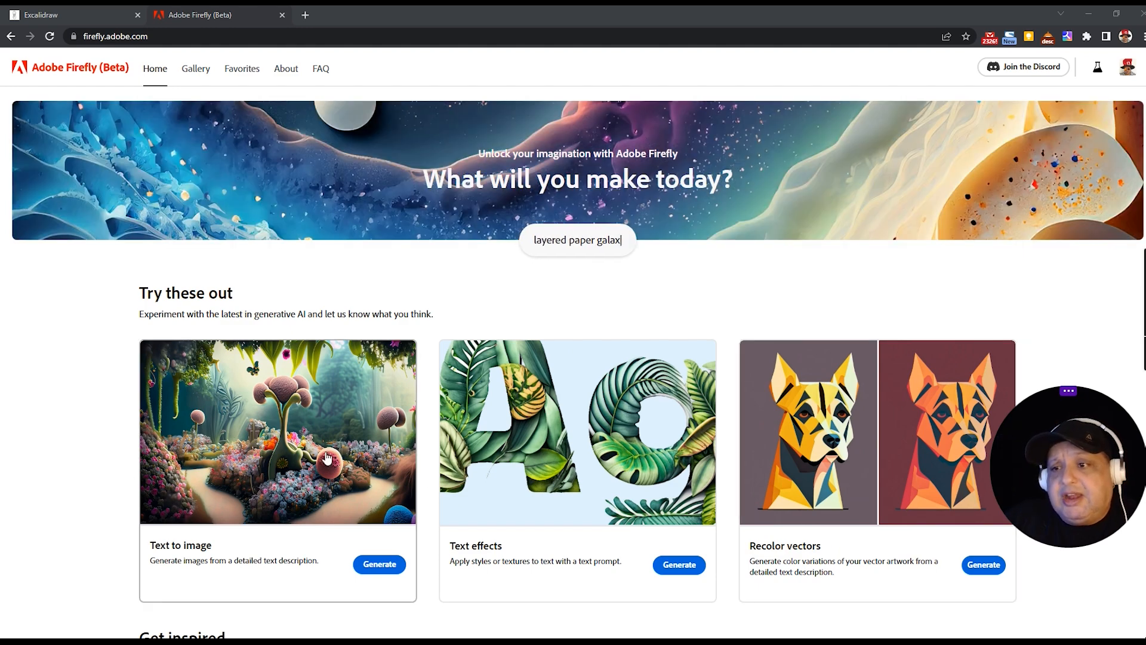
{"action": "left_click", "coordinate": [376, 564]}
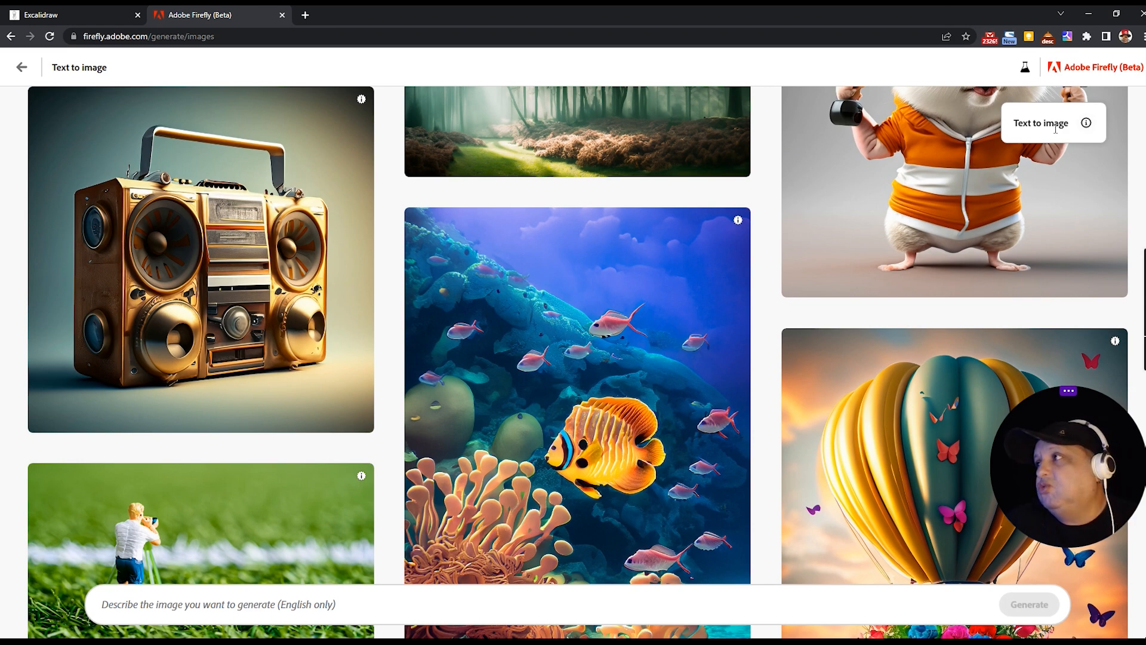
Generate images from the prompt "pepperoni pizza with cheese, macro, dof"
{"action": "left_click", "coordinate": [153, 606]}
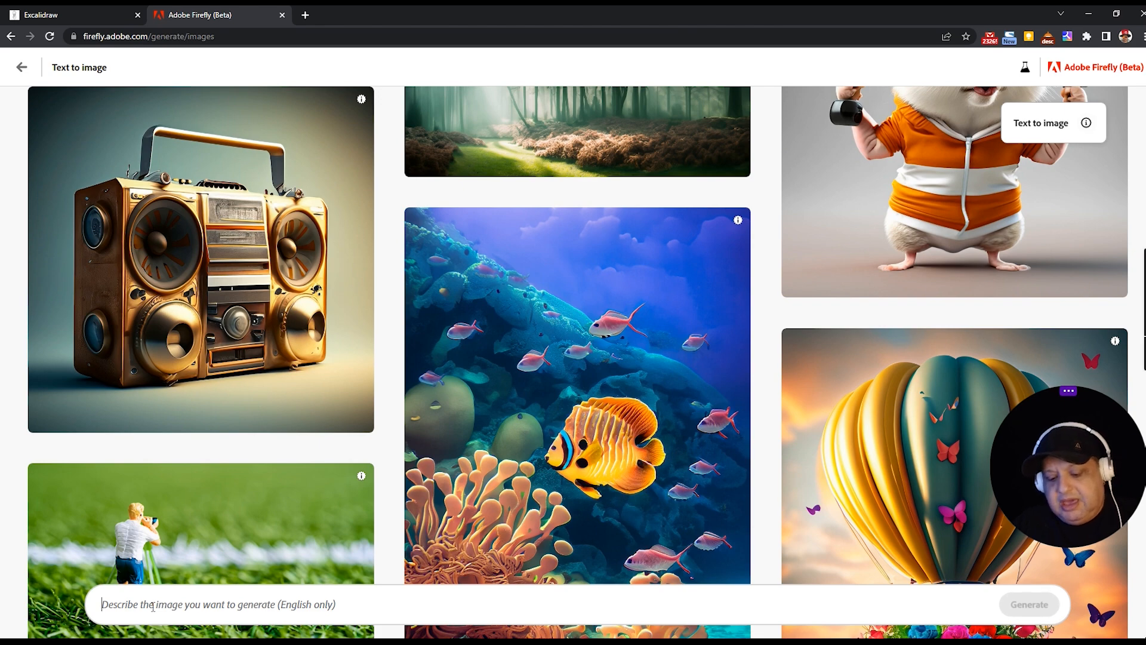
{"action": "type", "text": "pepperoni pizza"}
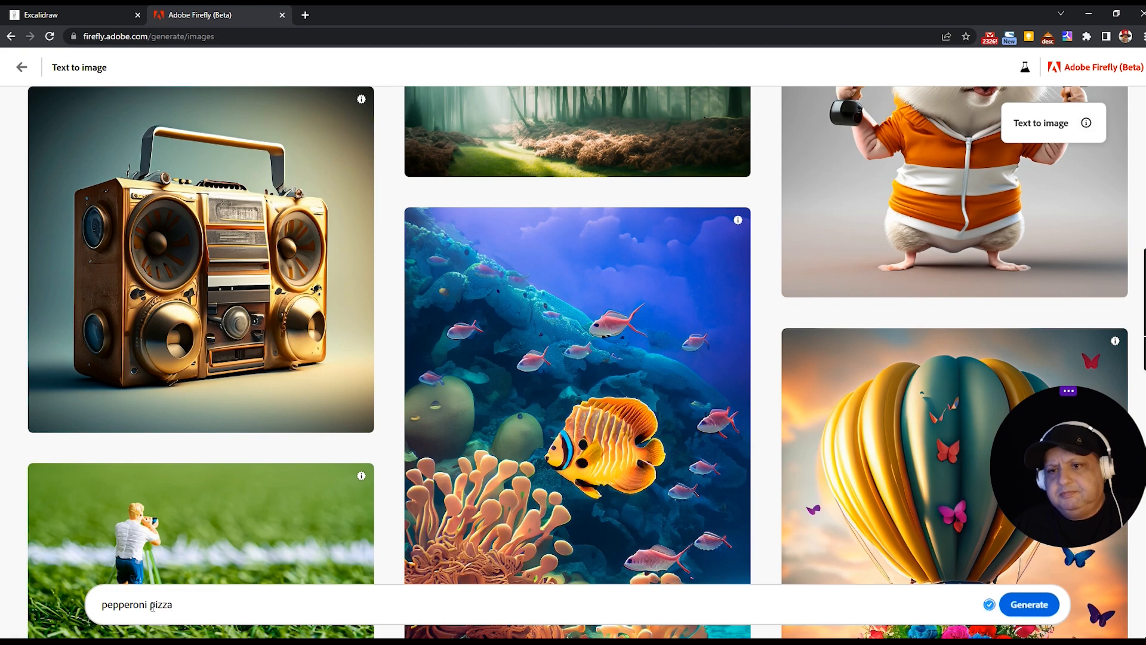
{"action": "type", "text": " with cheese"}
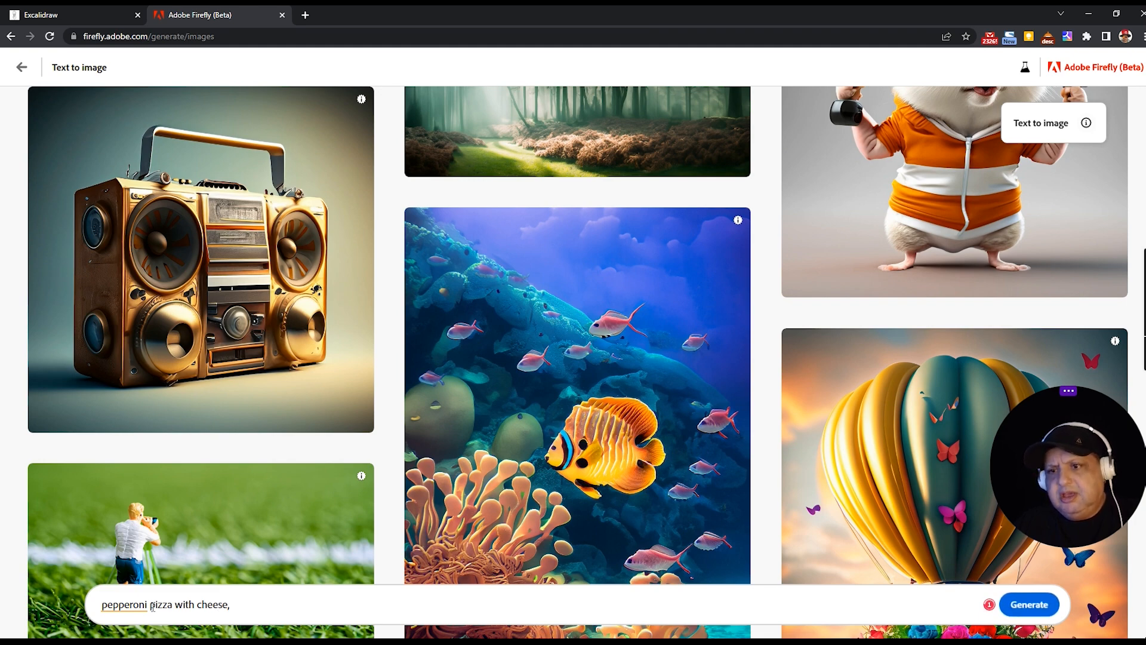
{"action": "type", "text": ", macro"}
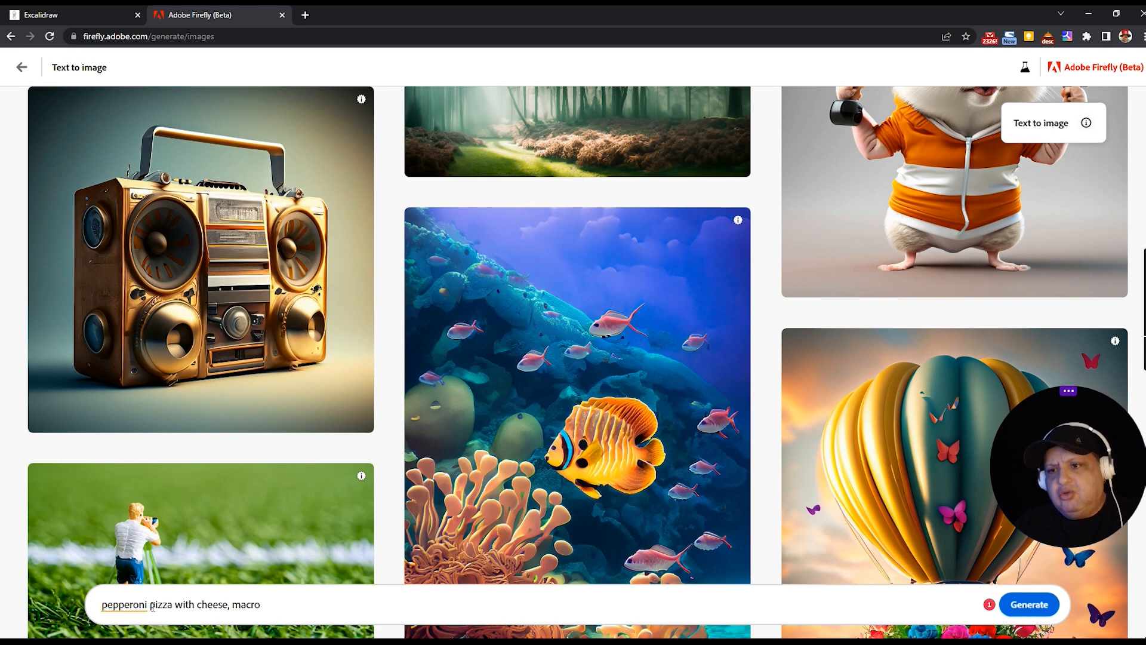
{"action": "type", "text": ", dof"}
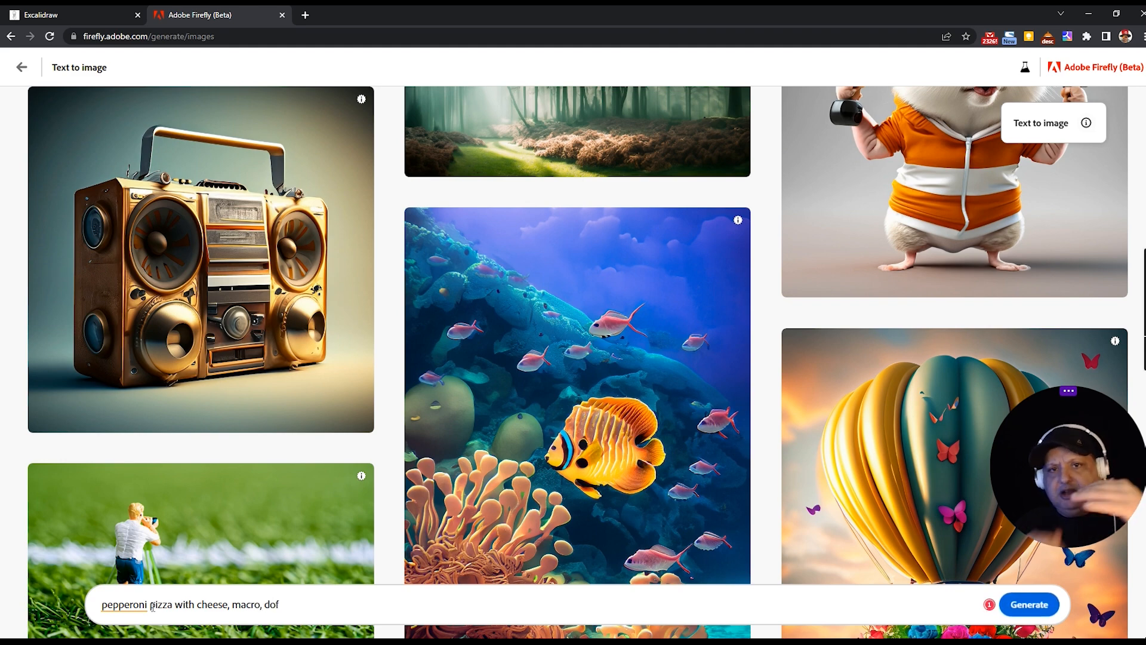
{"action": "key", "text": "Return"}
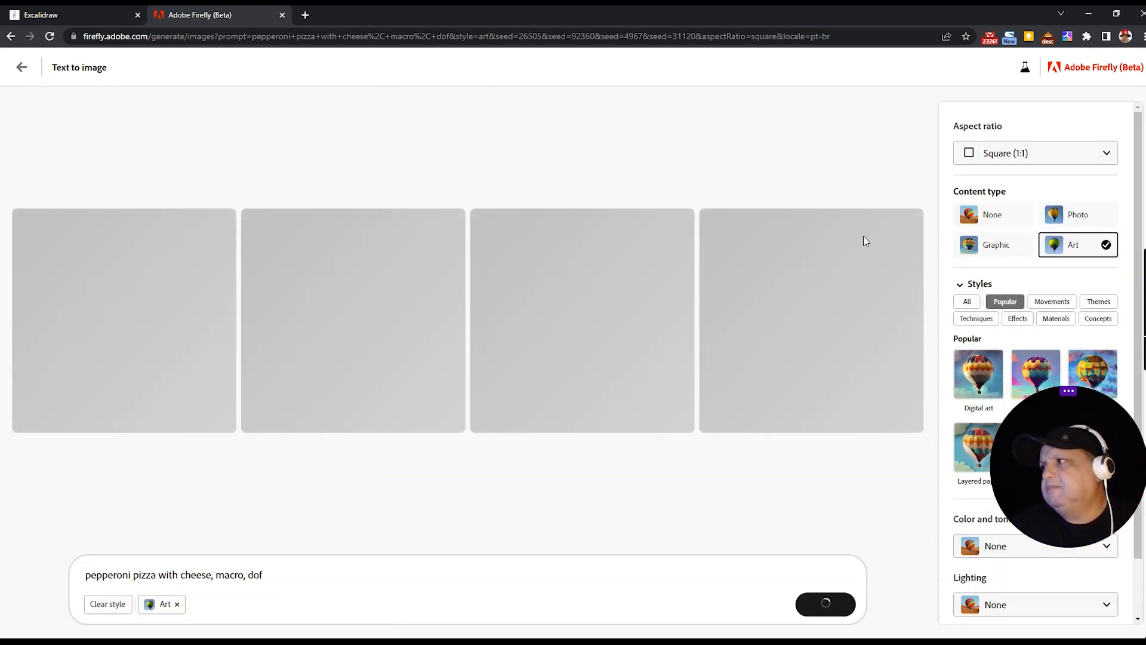
Set the content type to Photo and view the first two generated pizza images enlarged
{"action": "left_click", "coordinate": [1072, 220]}
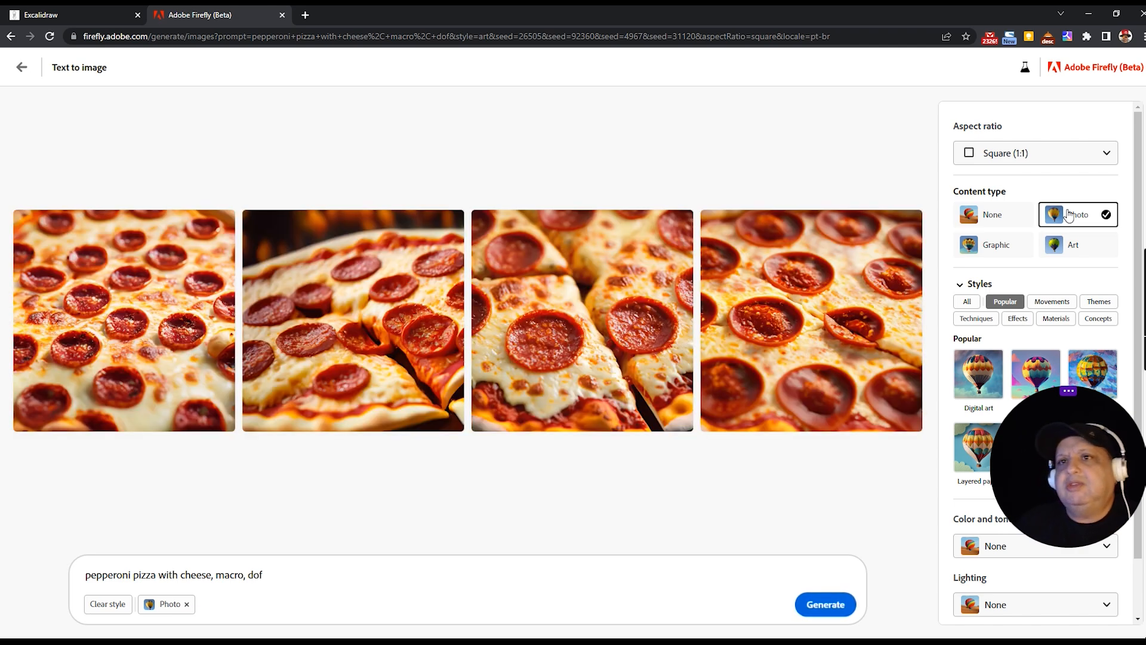
{"action": "left_click", "coordinate": [118, 319]}
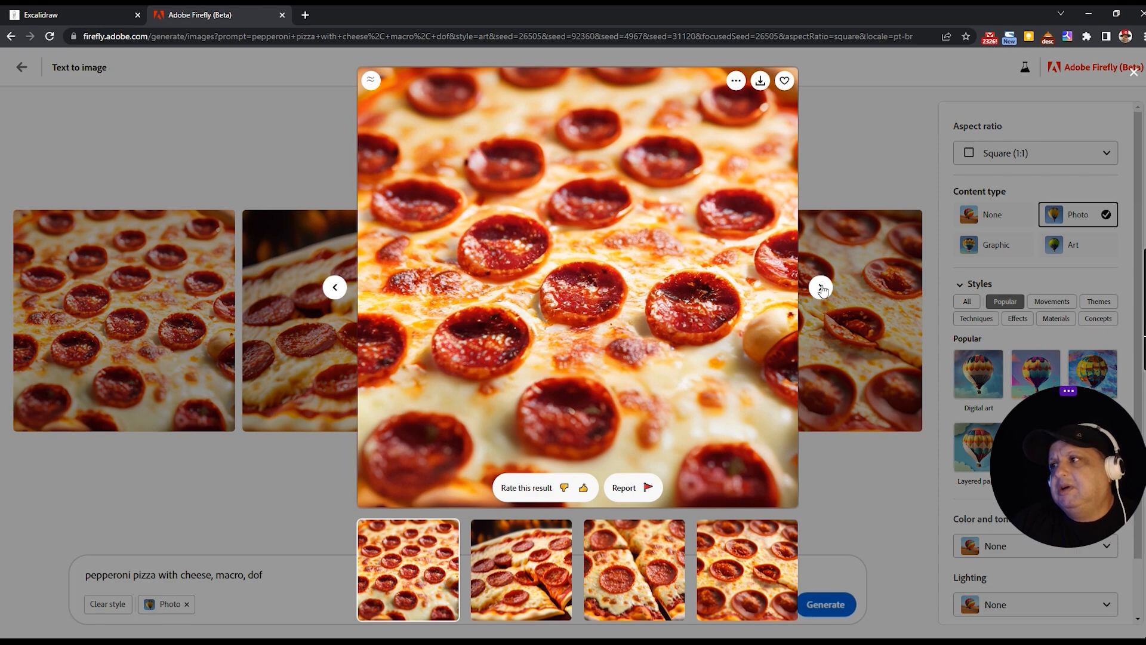
{"action": "left_click", "coordinate": [314, 331]}
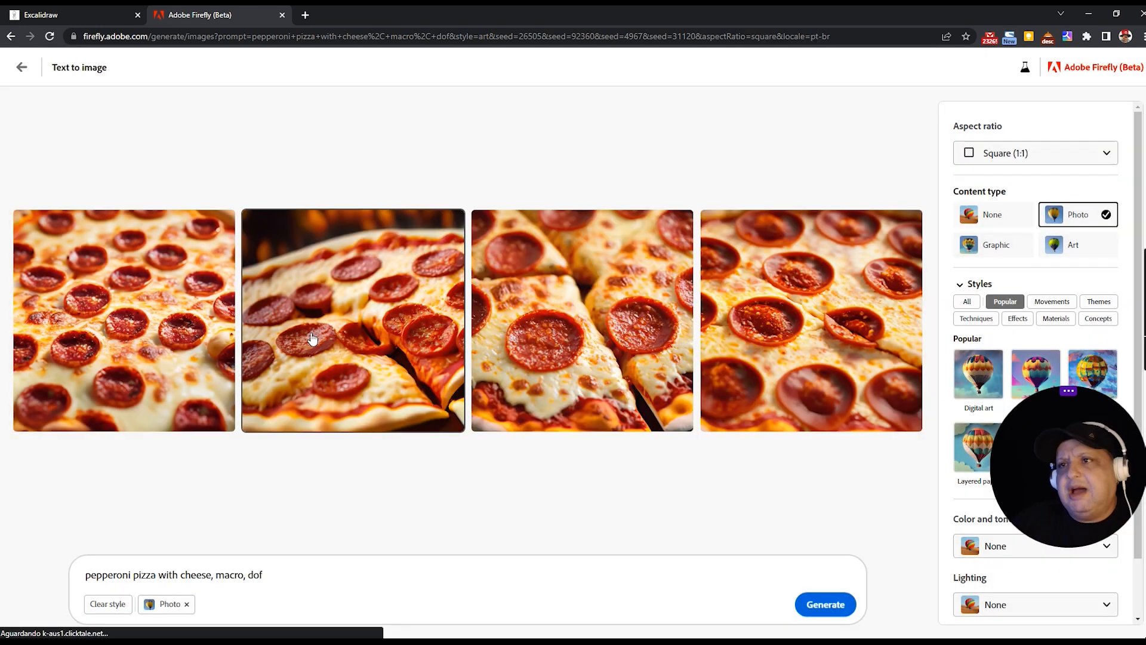
{"action": "left_click", "coordinate": [336, 331]}
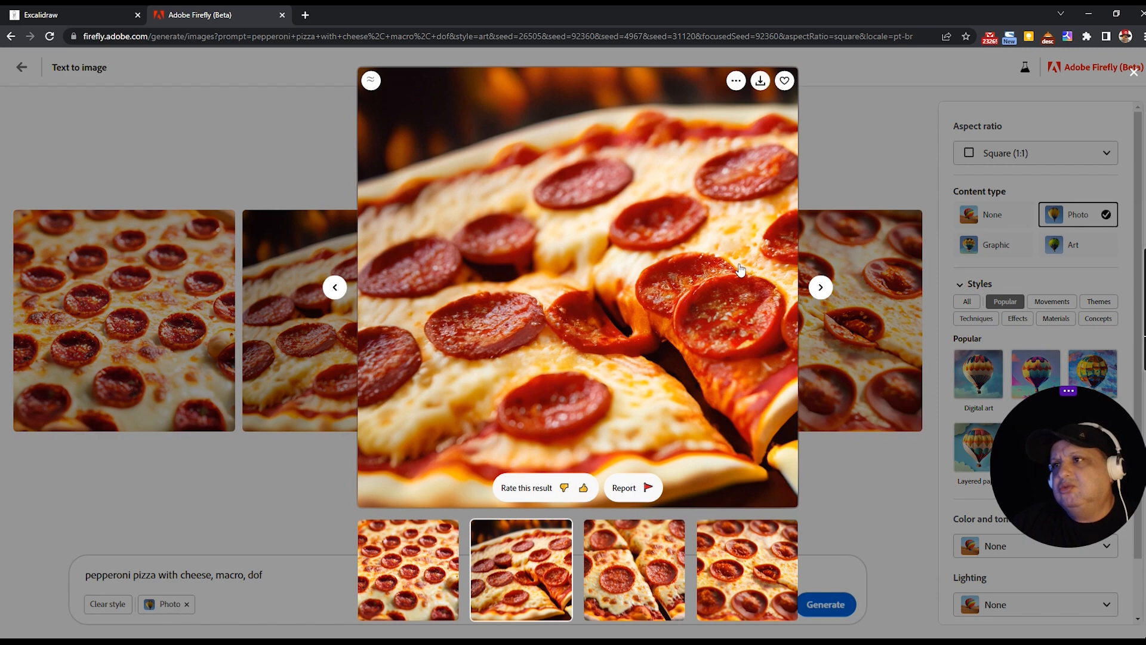
{"action": "left_click", "coordinate": [839, 318]}
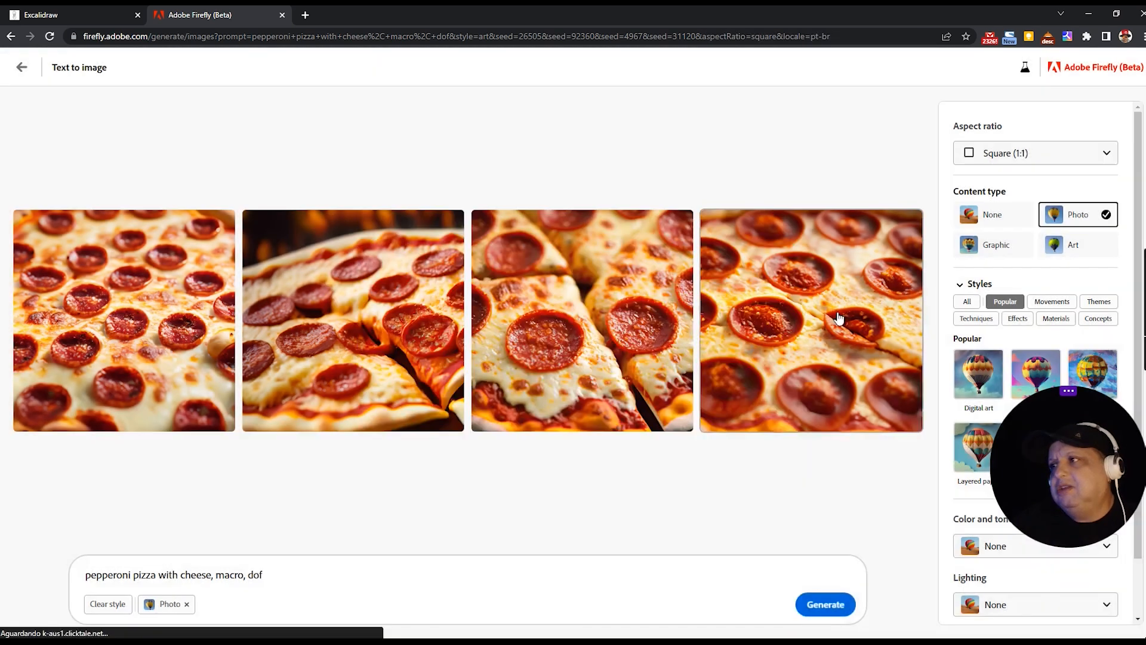
Open the local Stable Diffusion web interface at 127.0.0.1:7860 in a new browser tab
{"action": "left_click", "coordinate": [305, 15]}
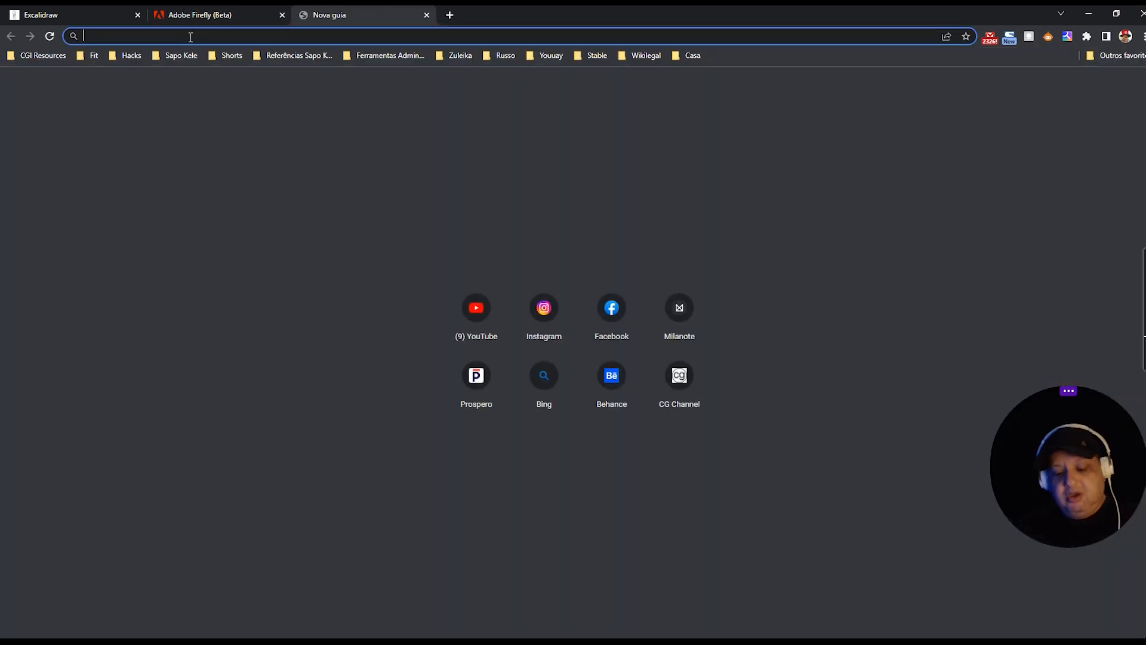
{"action": "type", "text": "12"}
{"action": "key", "text": "Return"}
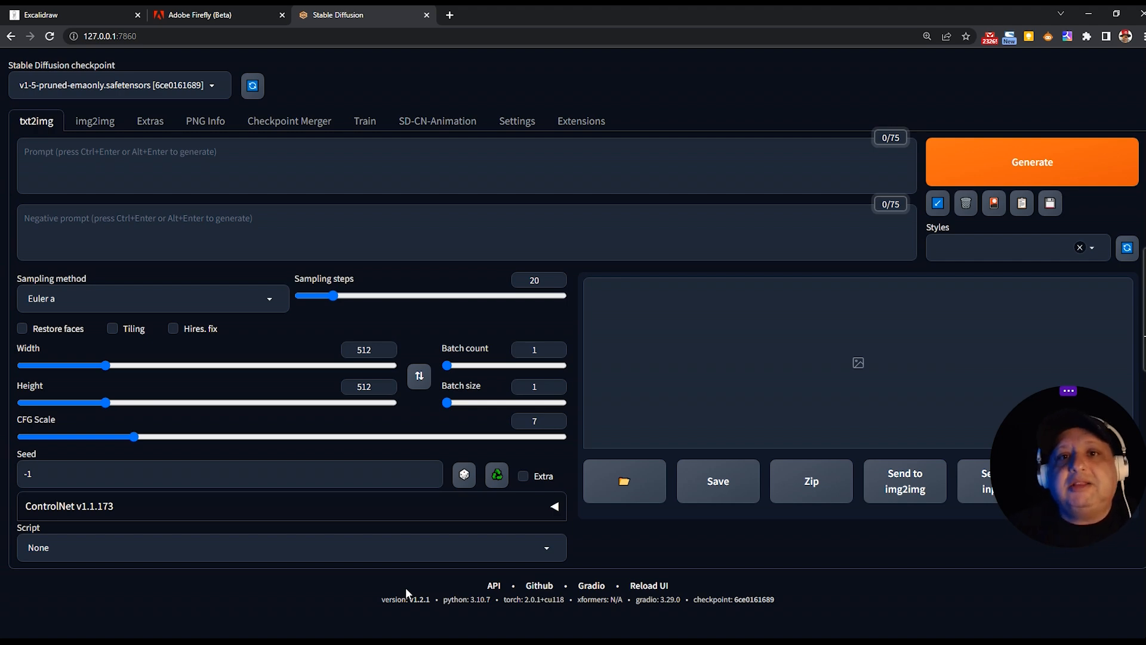
Copy the pizza prompt from Adobe Firefly into the empty txt2img prompt in Stable Diffusion
{"action": "left_click", "coordinate": [190, 14]}
{"action": "left_click_drag", "start_coordinate": [288, 577], "coordinate": [84, 582]}
{"action": "key", "text": "ctrl+c"}
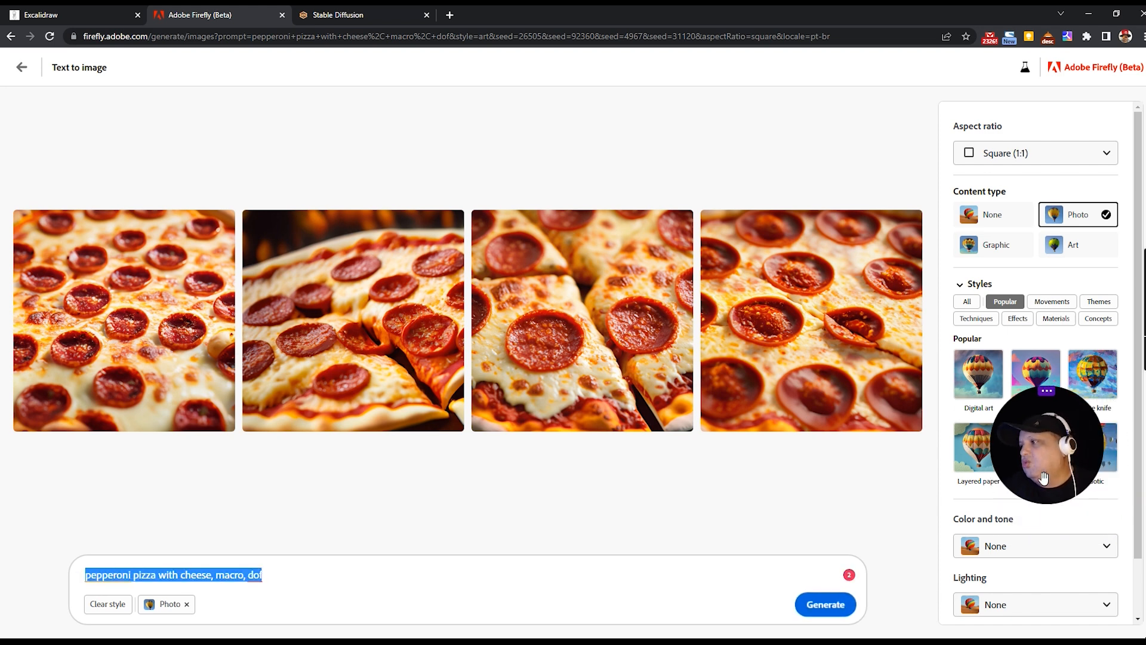
{"action": "left_click_drag", "start_coordinate": [1042, 498], "coordinate": [846, 505]}
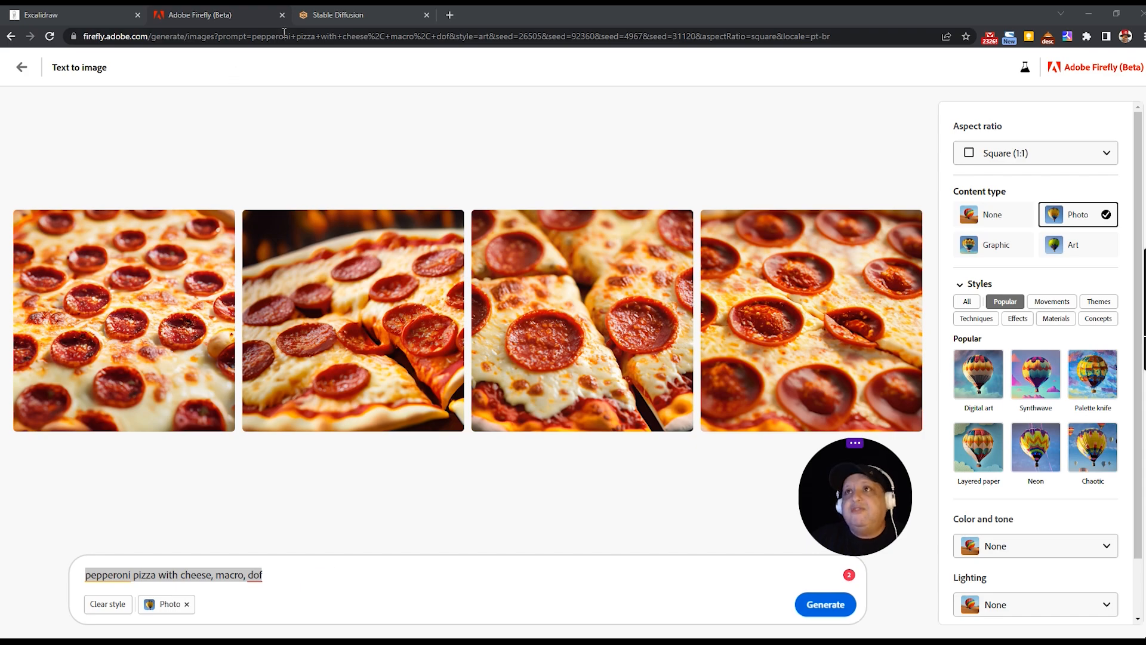
{"action": "left_click", "coordinate": [333, 15]}
{"action": "left_click", "coordinate": [38, 161]}
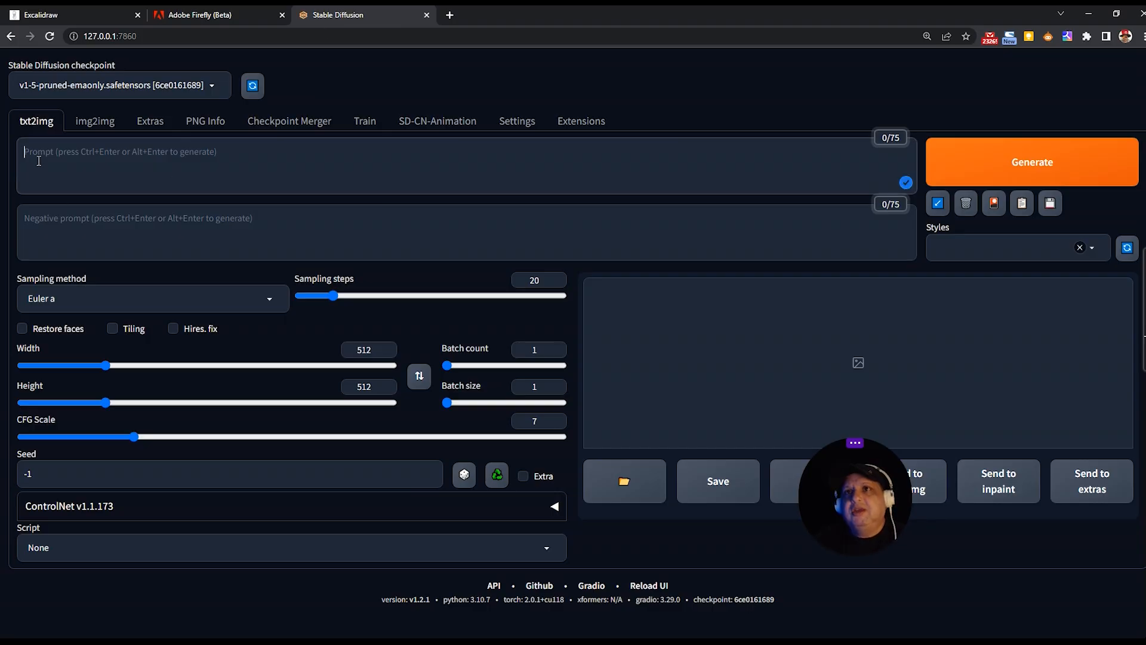
{"action": "key", "text": "ctrl+v"}
Add "Photography of" at the beginning of the pizza prompt
{"action": "key", "text": "Left"}
{"action": "key", "text": "Left"}
{"action": "key", "text": "Left"}
{"action": "key", "text": "Left"}
{"action": "key", "text": "Left"}
{"action": "key", "text": "Left"}
{"action": "key", "text": "Left"}
{"action": "key", "text": "Left"}
{"action": "key", "text": "Left"}
{"action": "key", "text": "Left"}
{"action": "key", "text": "Left"}
{"action": "key", "text": "Left"}
{"action": "key", "text": "Left"}
{"action": "key", "text": "Left"}
{"action": "key", "text": "Left"}
{"action": "key", "text": "Left"}
{"action": "key", "text": "Left"}
{"action": "key", "text": "Left"}
{"action": "key", "text": "Left"}
{"action": "key", "text": "Left"}
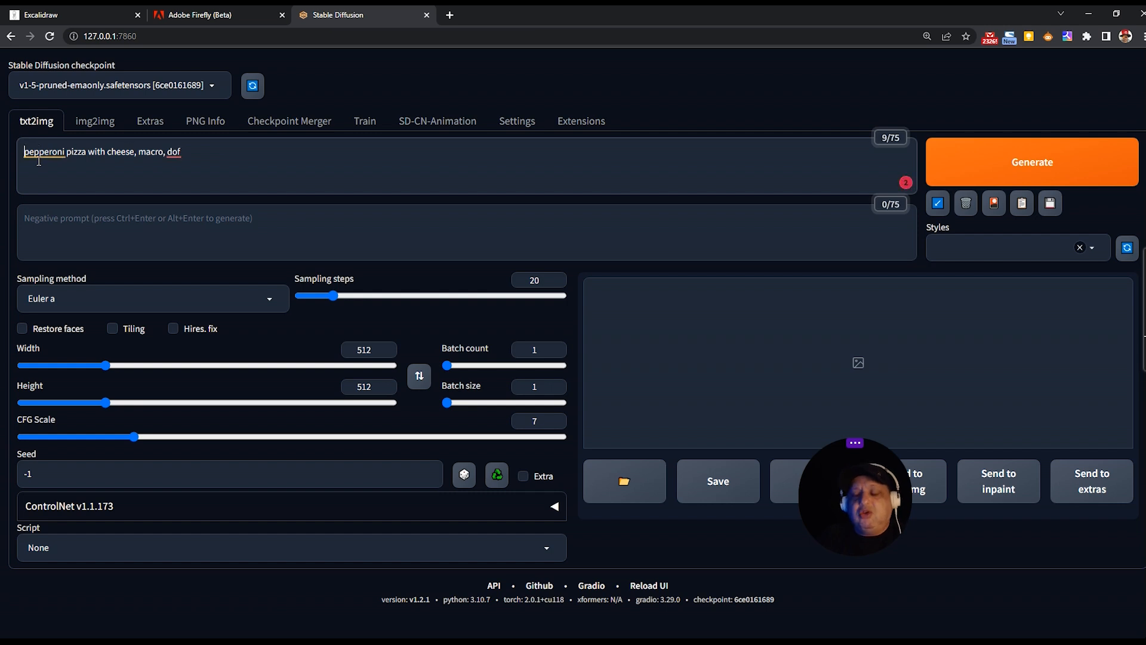
{"action": "type", "text": "Photogr"}
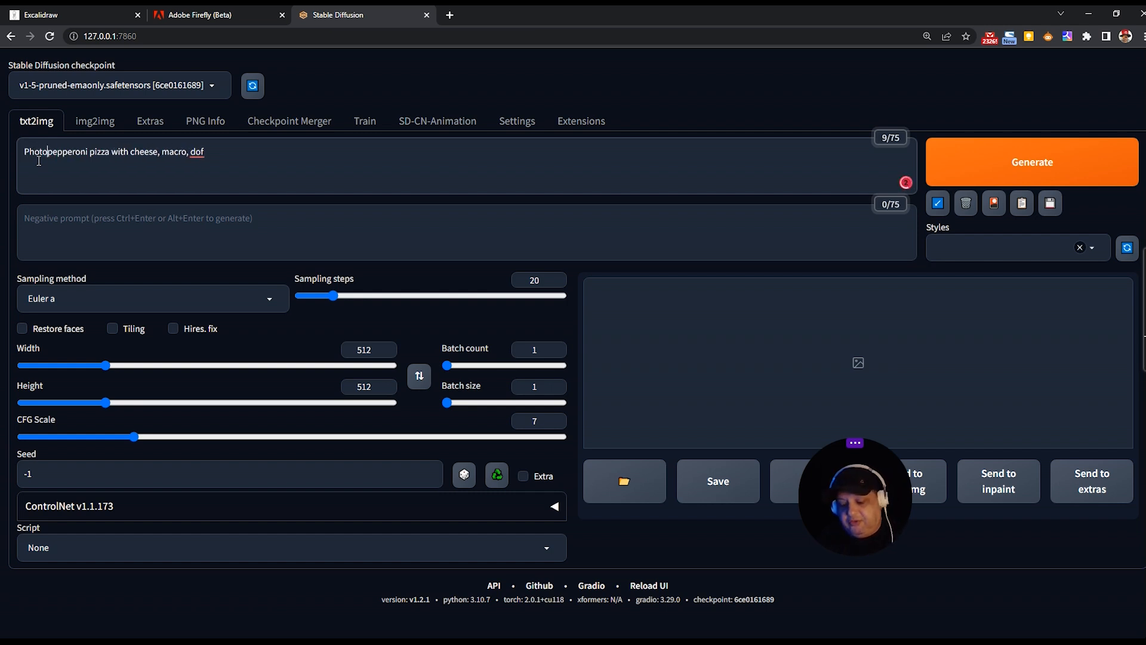
{"action": "type", "text": "aphy of"}
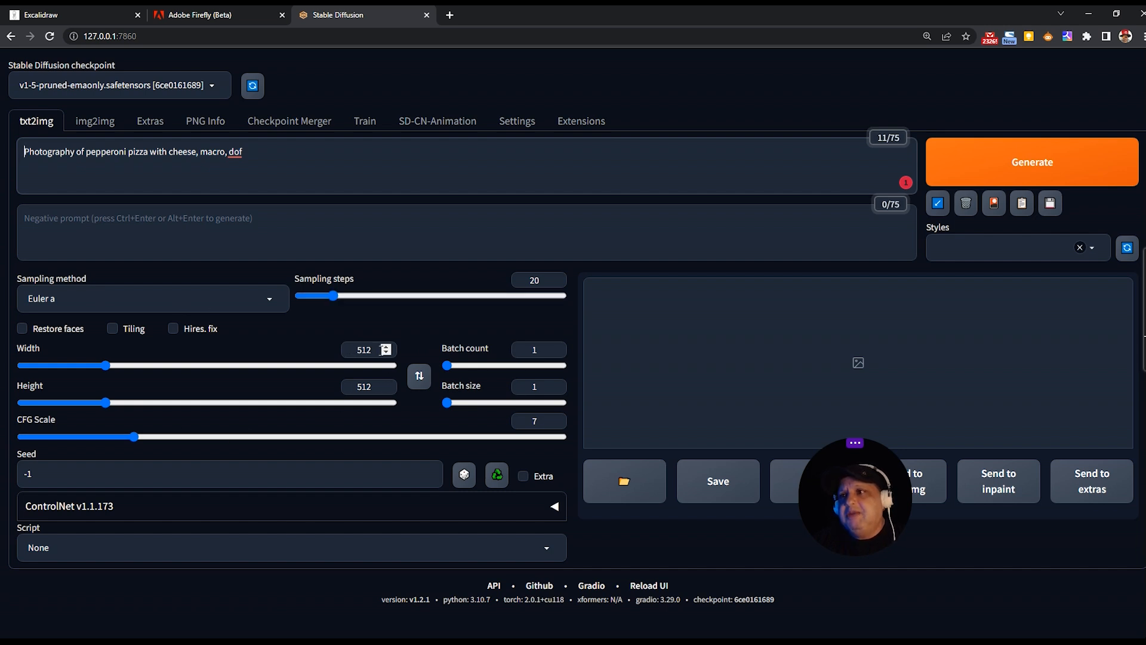
Set the batch count to 4 and generate the pizza images
{"action": "left_click_drag", "start_coordinate": [448, 365], "coordinate": [449, 367]}
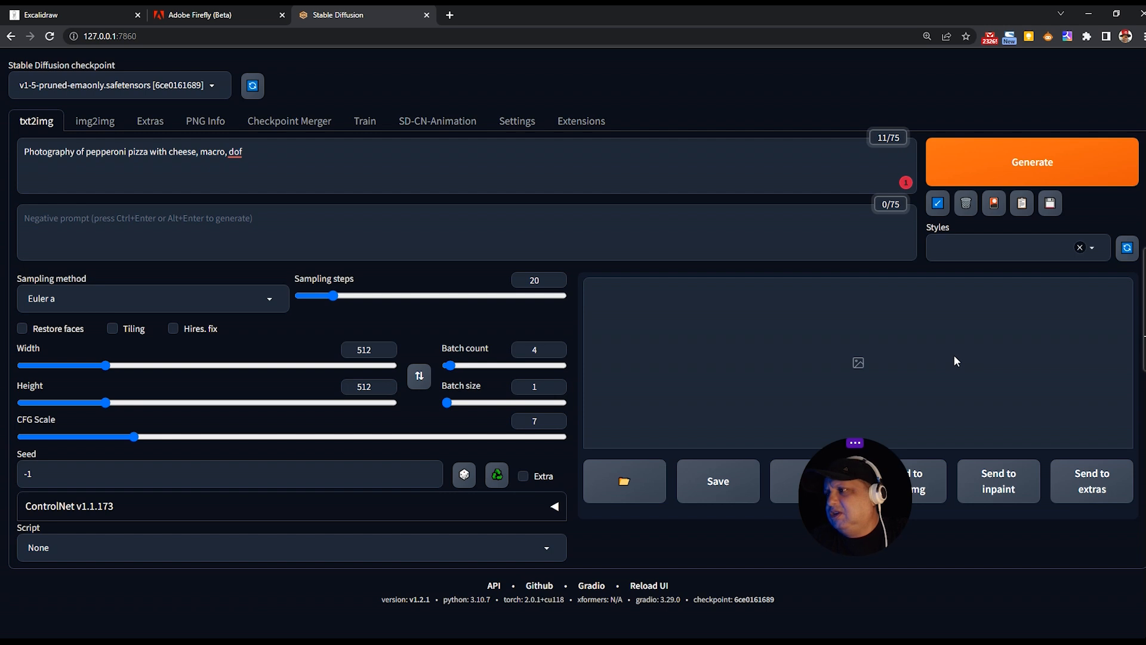
{"action": "left_click", "coordinate": [1025, 169]}
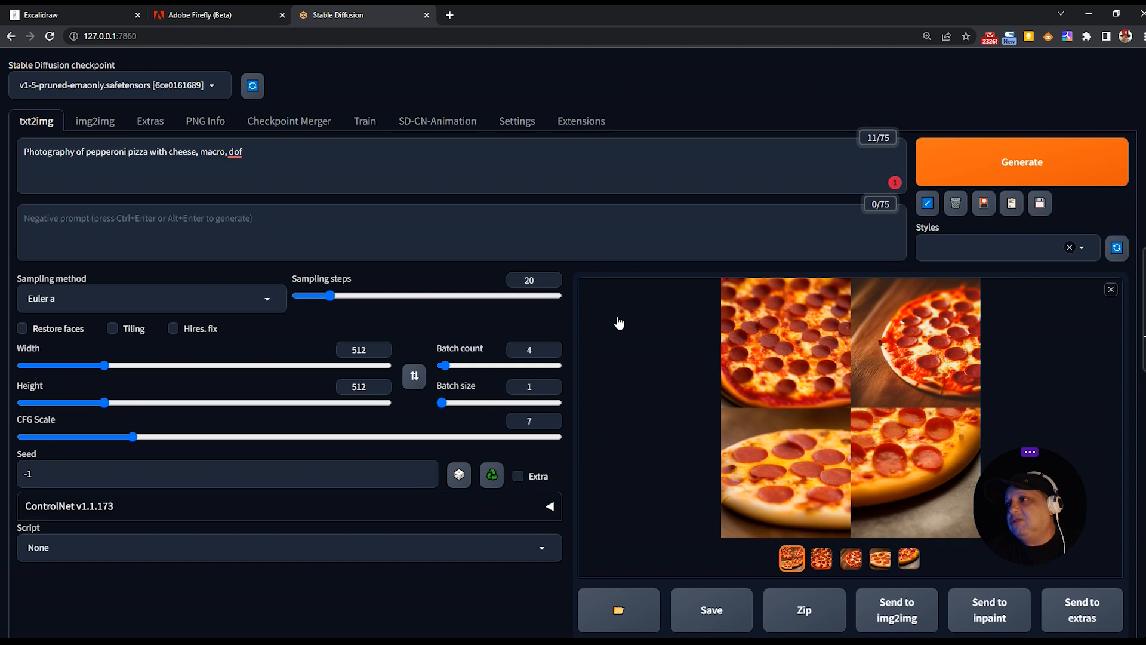
Examine the generated Stable Diffusion pizza images one by one, viewing the last three at full size
{"action": "left_click", "coordinate": [822, 561]}
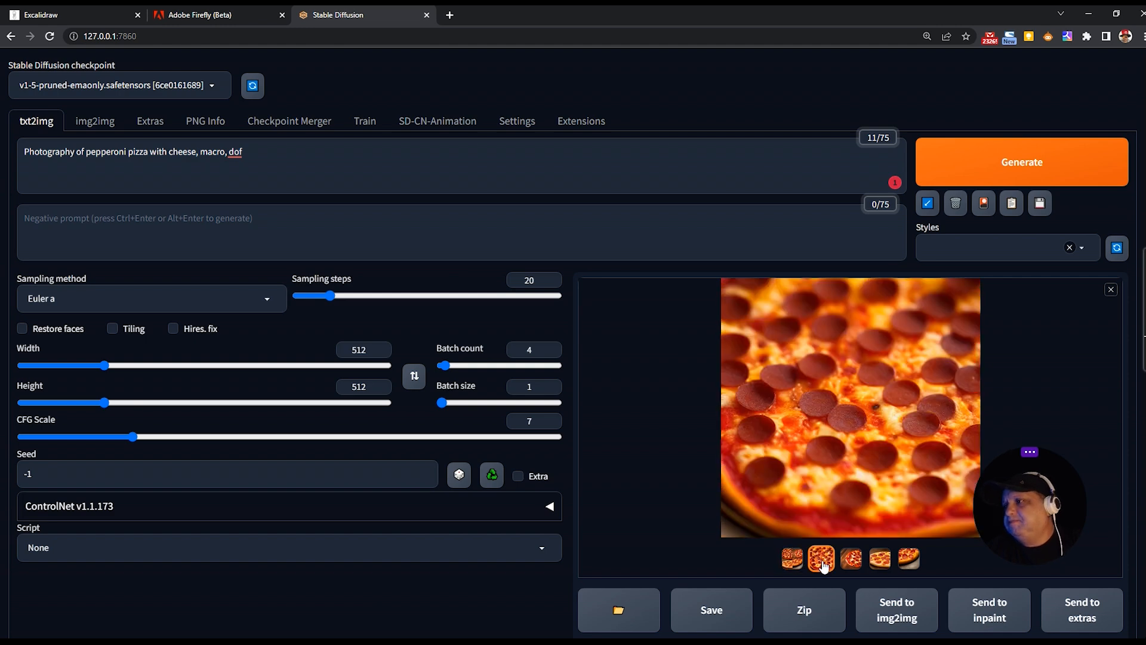
{"action": "left_click", "coordinate": [851, 559]}
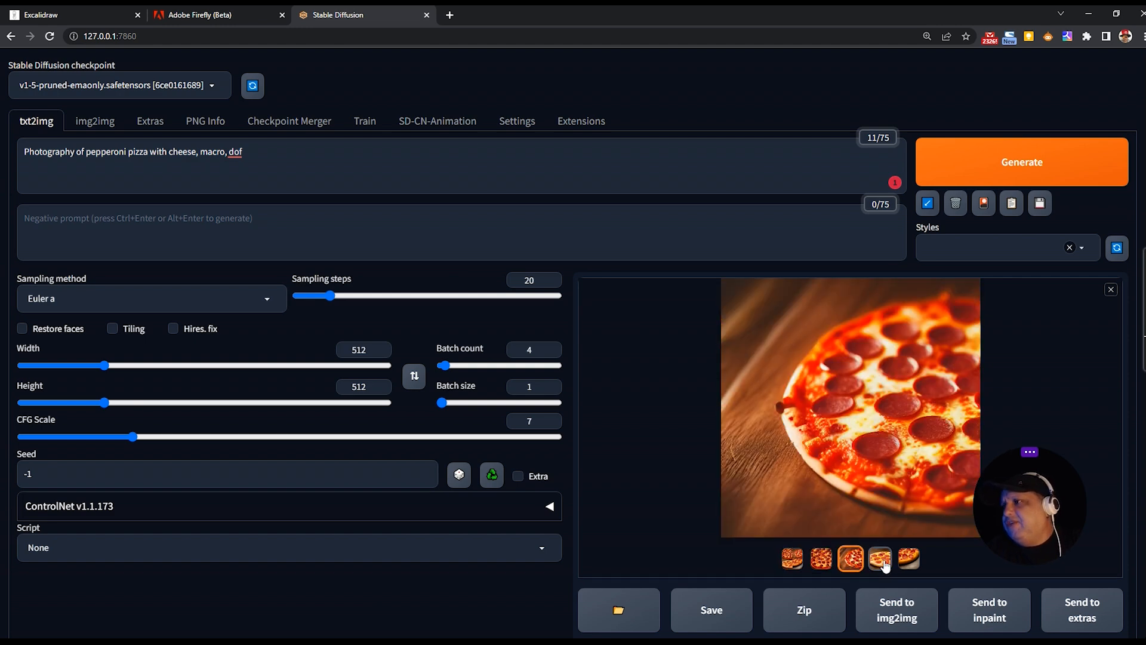
{"action": "left_click", "coordinate": [854, 401]}
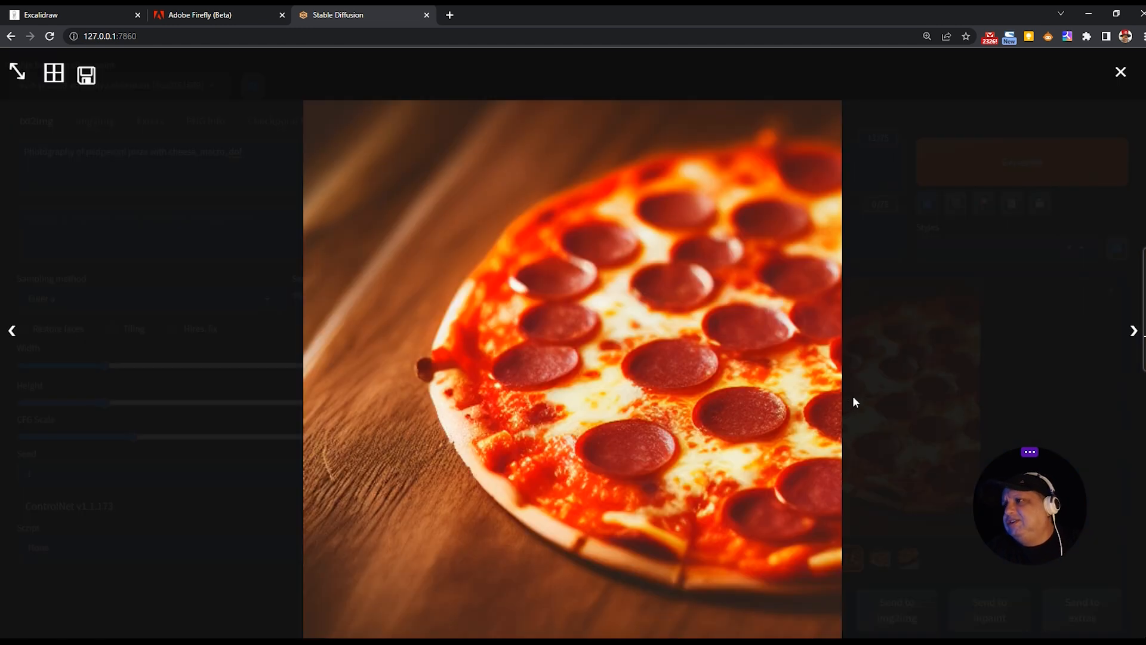
{"action": "left_click", "coordinate": [1134, 336]}
{"action": "left_click", "coordinate": [1135, 336]}
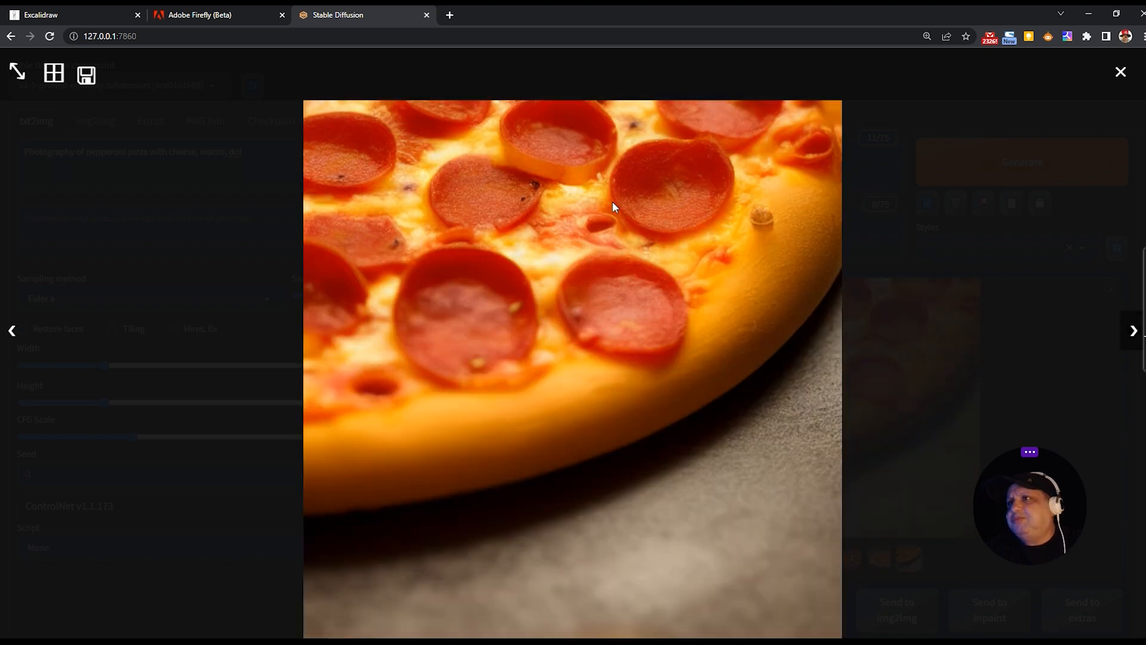
Switch to Adobe Firefly and examine its four pepperoni pizza images enlarged, one after another
{"action": "left_click", "coordinate": [222, 14]}
{"action": "left_click", "coordinate": [102, 309]}
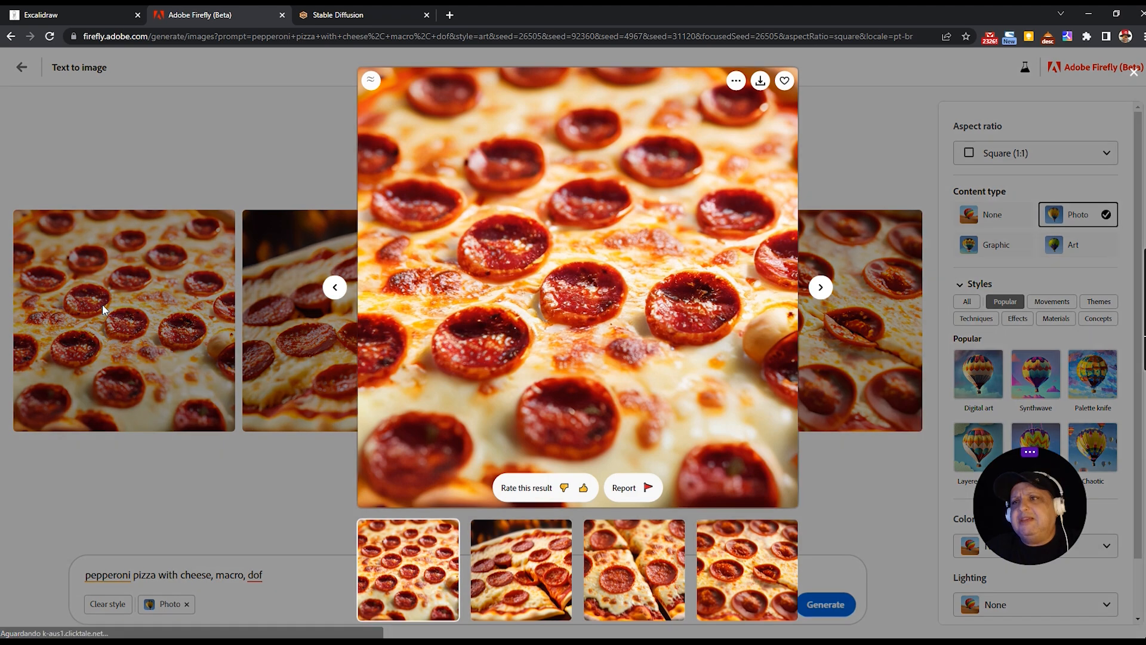
{"action": "left_click", "coordinate": [821, 288]}
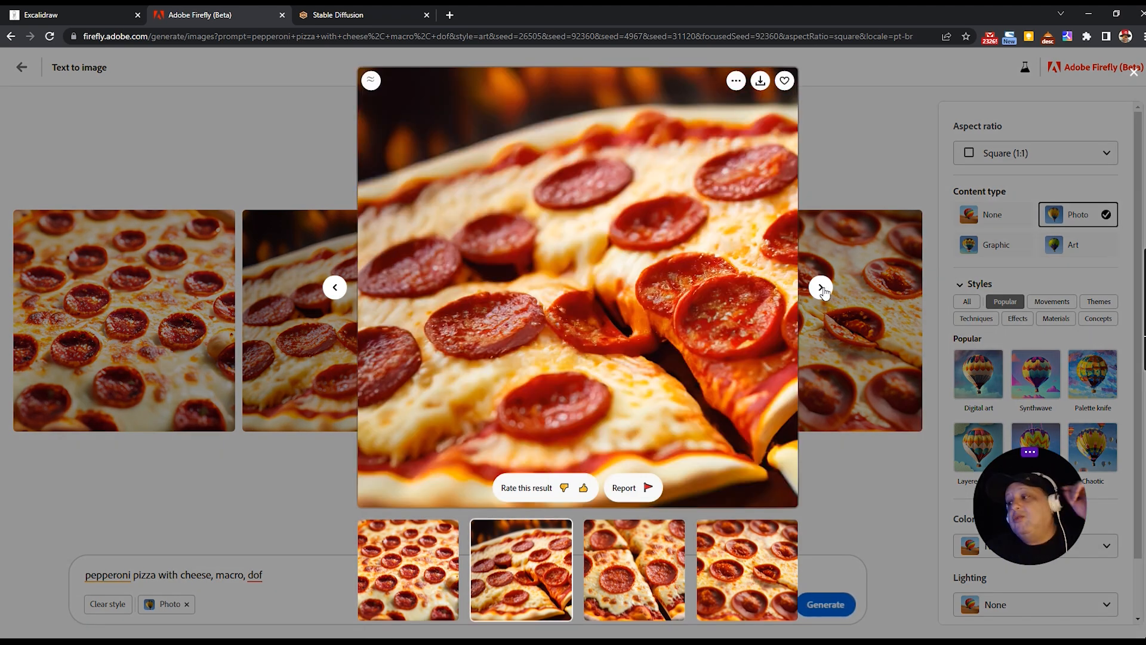
{"action": "left_click", "coordinate": [821, 289]}
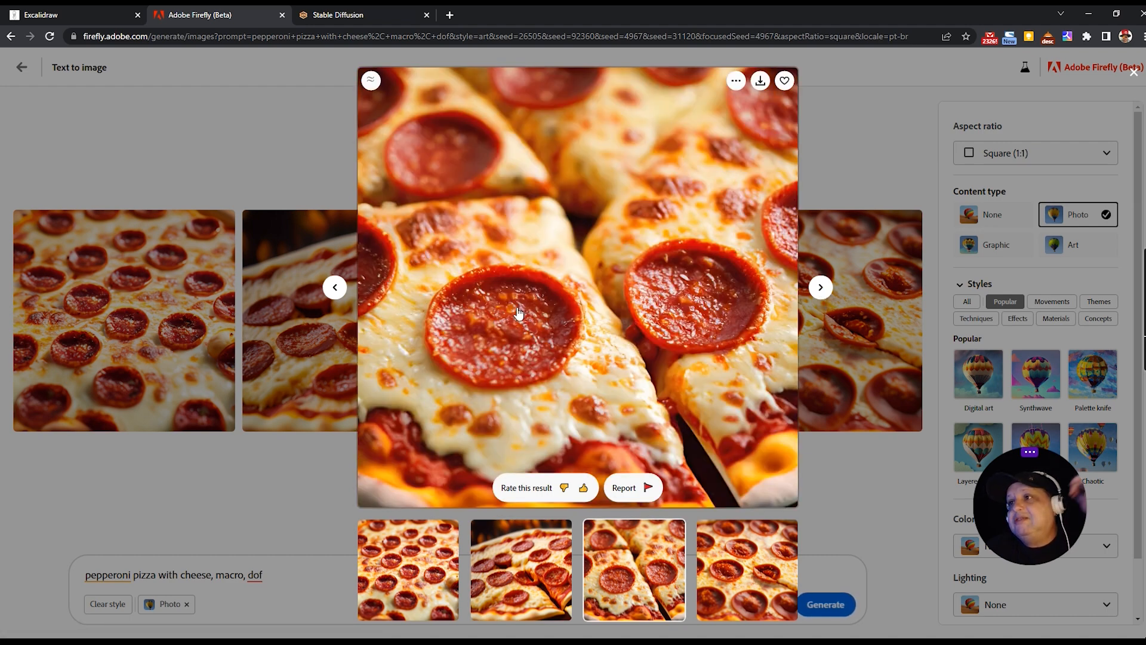
{"action": "left_click", "coordinate": [821, 289]}
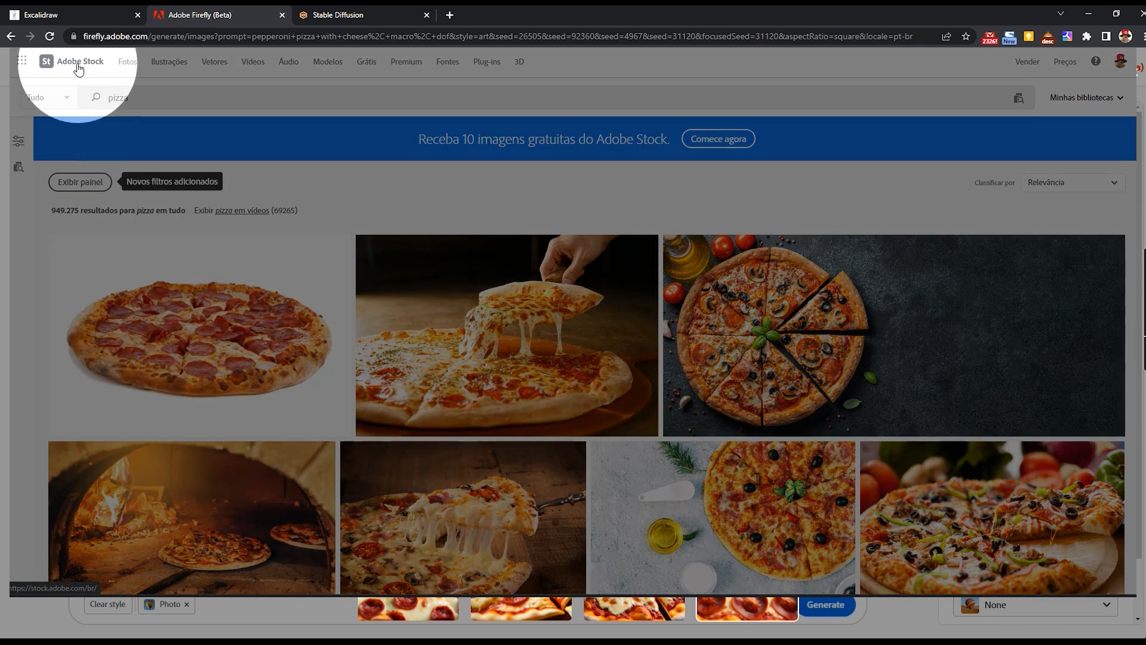
Look through the Adobe Stock search results for "pizza" to compare them with the generated images
{"action": "scroll", "coordinate": [537, 299], "scroll_direction": "down", "scroll_amount": 5}
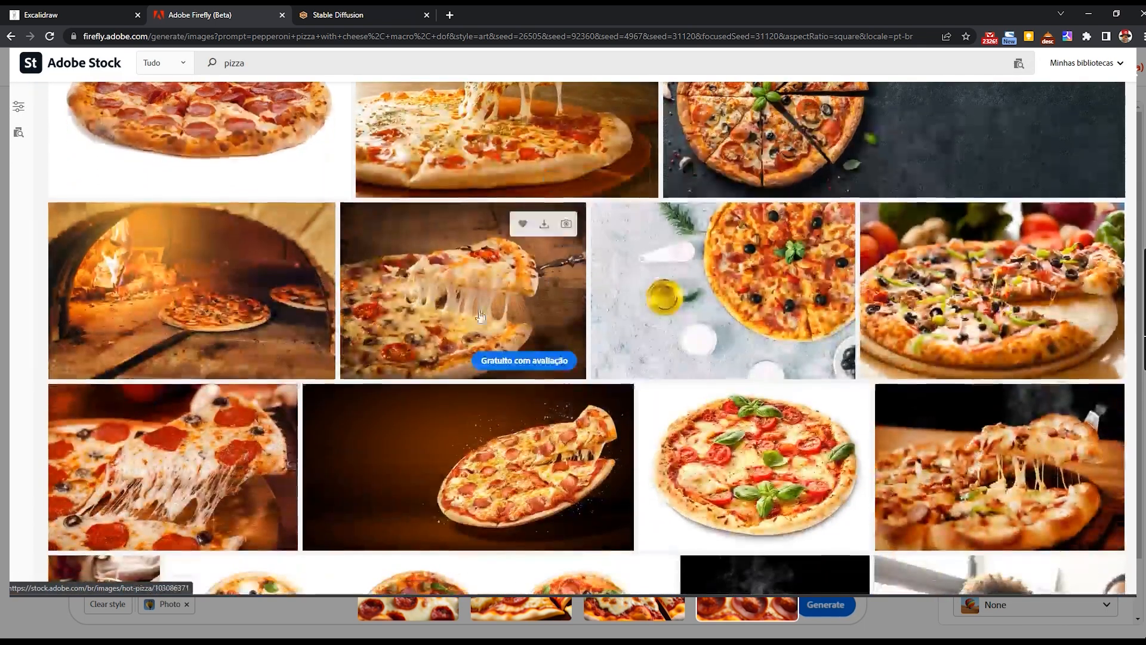
{"action": "scroll", "coordinate": [209, 349], "scroll_direction": "down", "scroll_amount": 8}
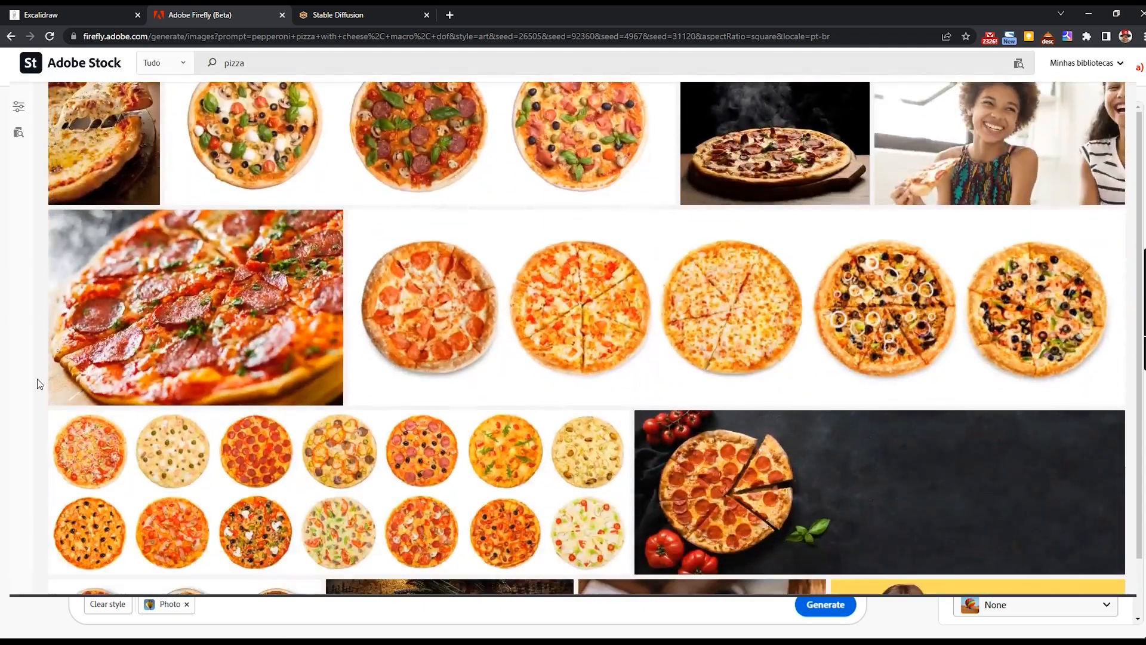
{"action": "scroll", "coordinate": [37, 384], "scroll_direction": "down", "scroll_amount": 10}
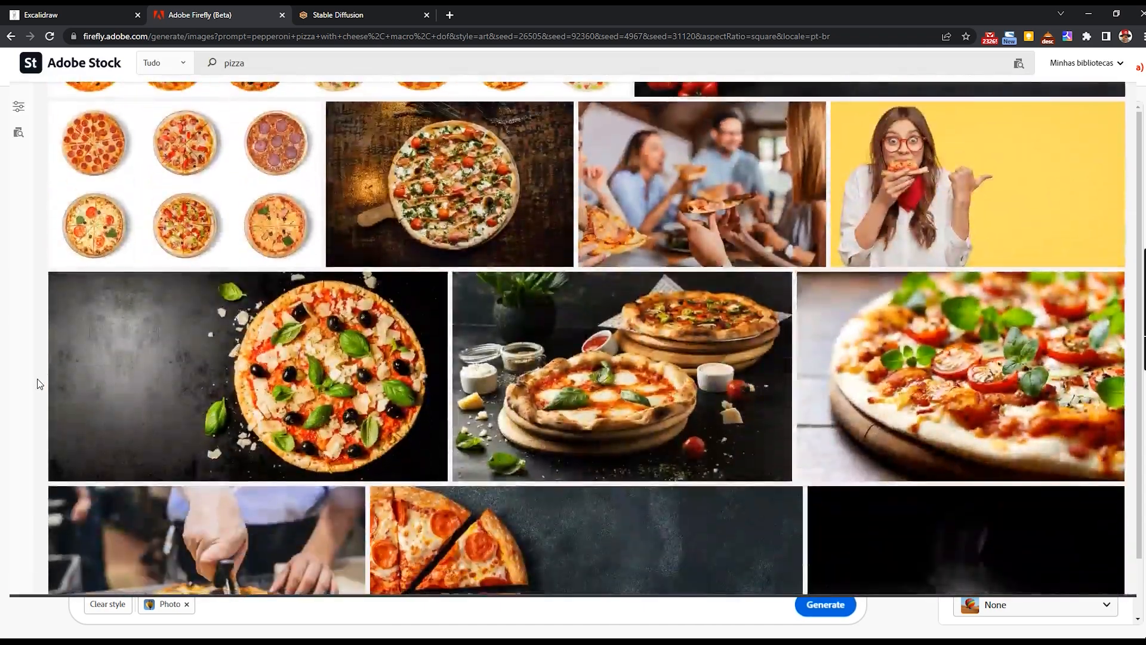
{"action": "scroll", "coordinate": [37, 380], "scroll_direction": "down", "scroll_amount": 8}
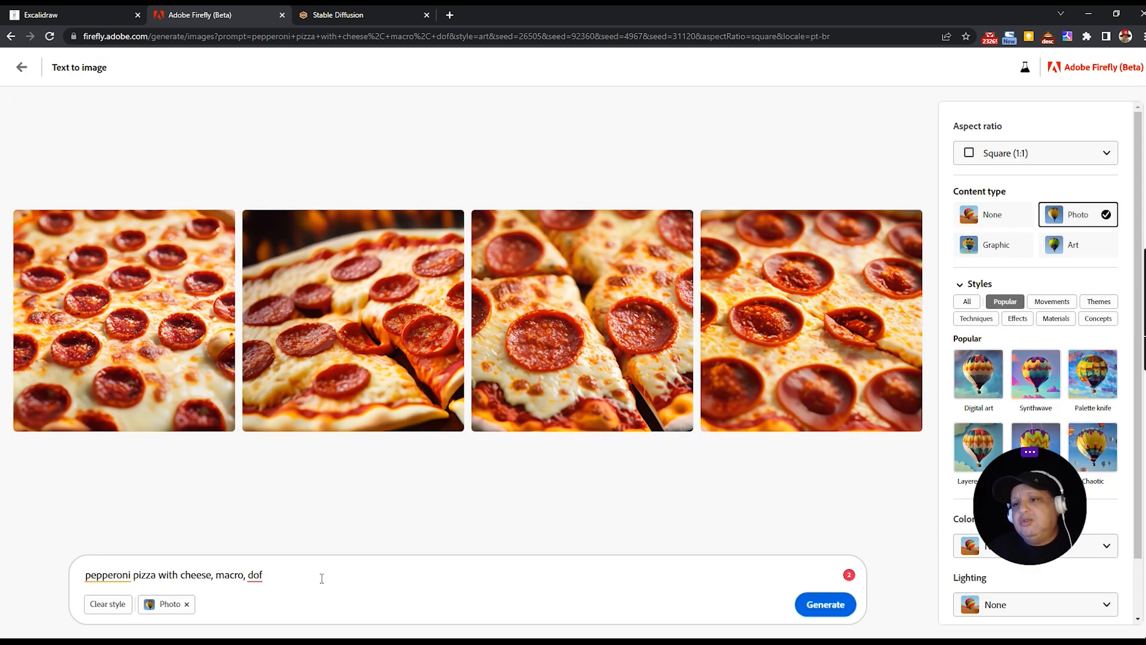
Remove "pepperoni" from the Firefly prompt and generate images for "pizza with cheese, macro, dof"
{"action": "double_click", "coordinate": [131, 577]}
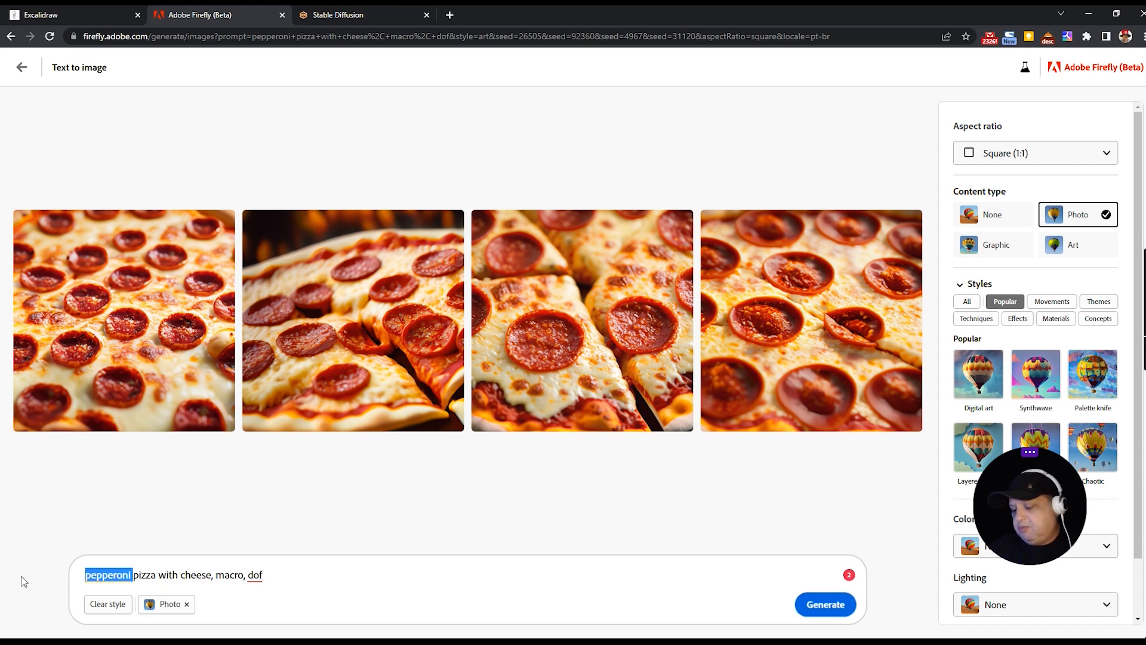
{"action": "key", "text": "BackSpace"}
{"action": "key", "text": "Return"}
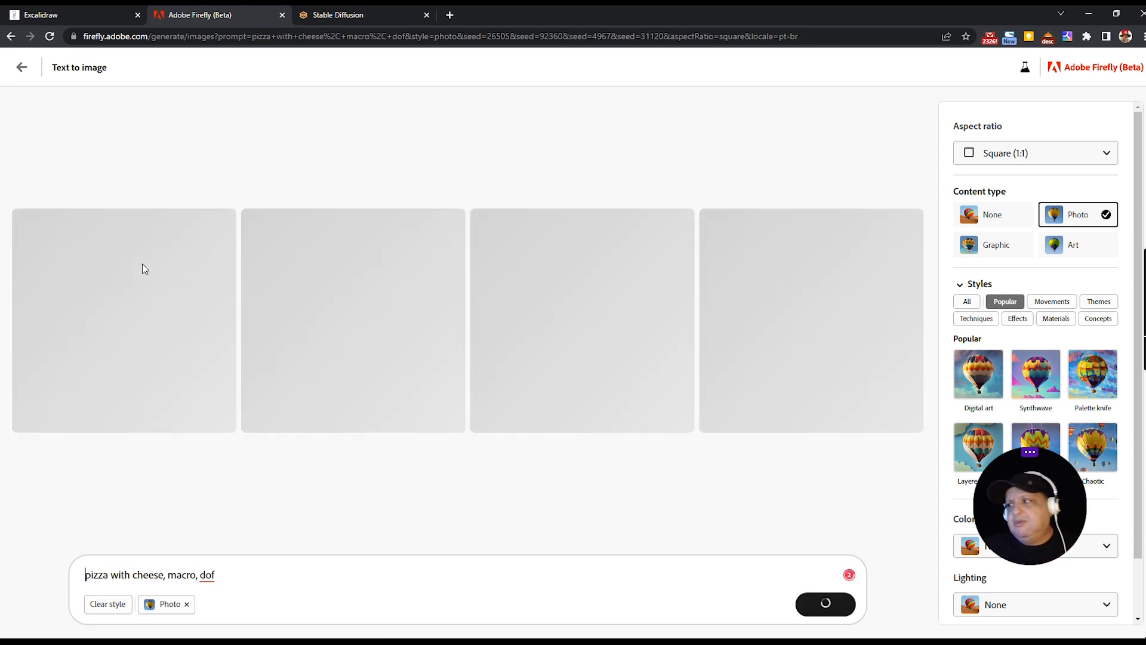
Switch to Stable Diffusion, delete "of pepperoni" from the txt2img prompt and generate a new batch of images
{"action": "left_click", "coordinate": [372, 10]}
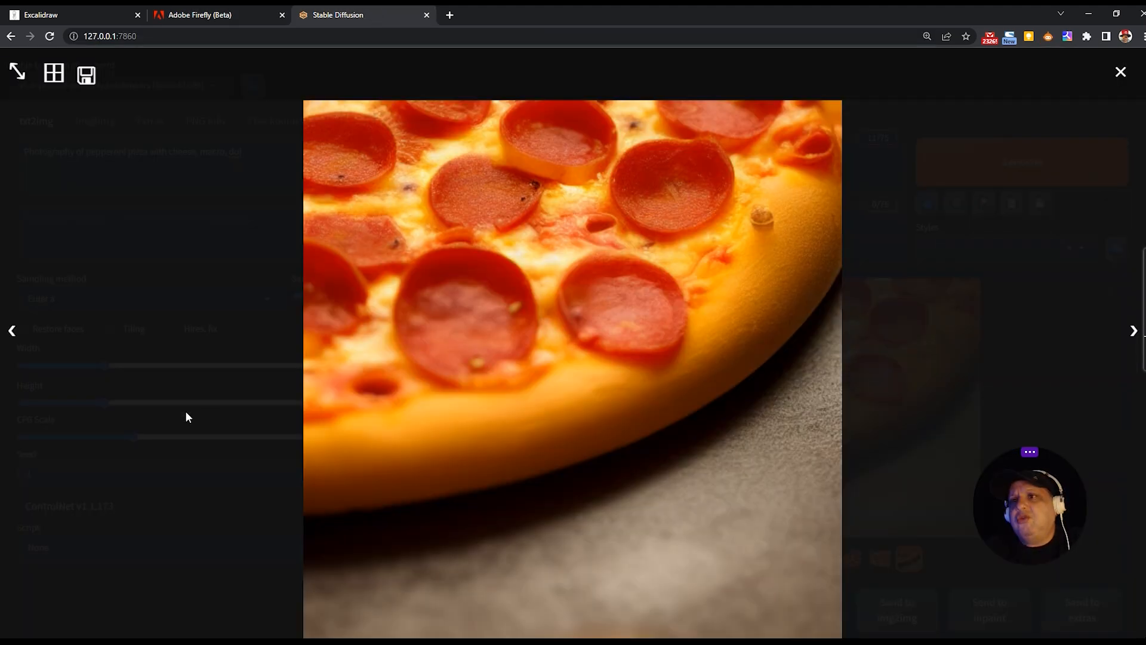
{"action": "left_click", "coordinate": [907, 193]}
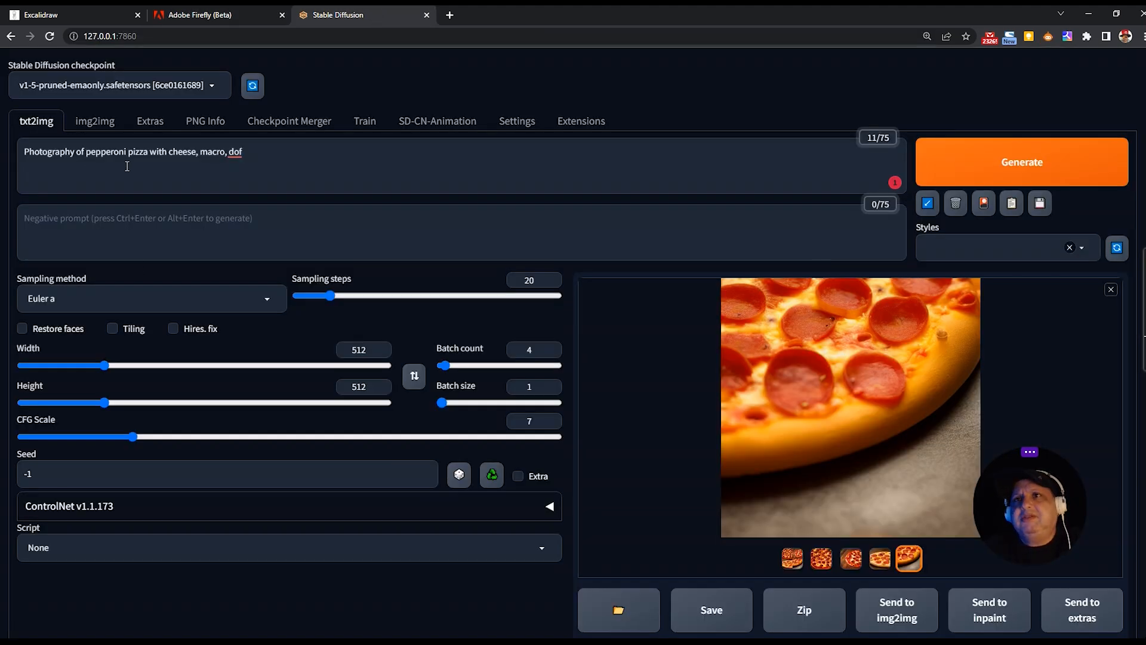
{"action": "left_click_drag", "start_coordinate": [127, 154], "coordinate": [79, 158]}
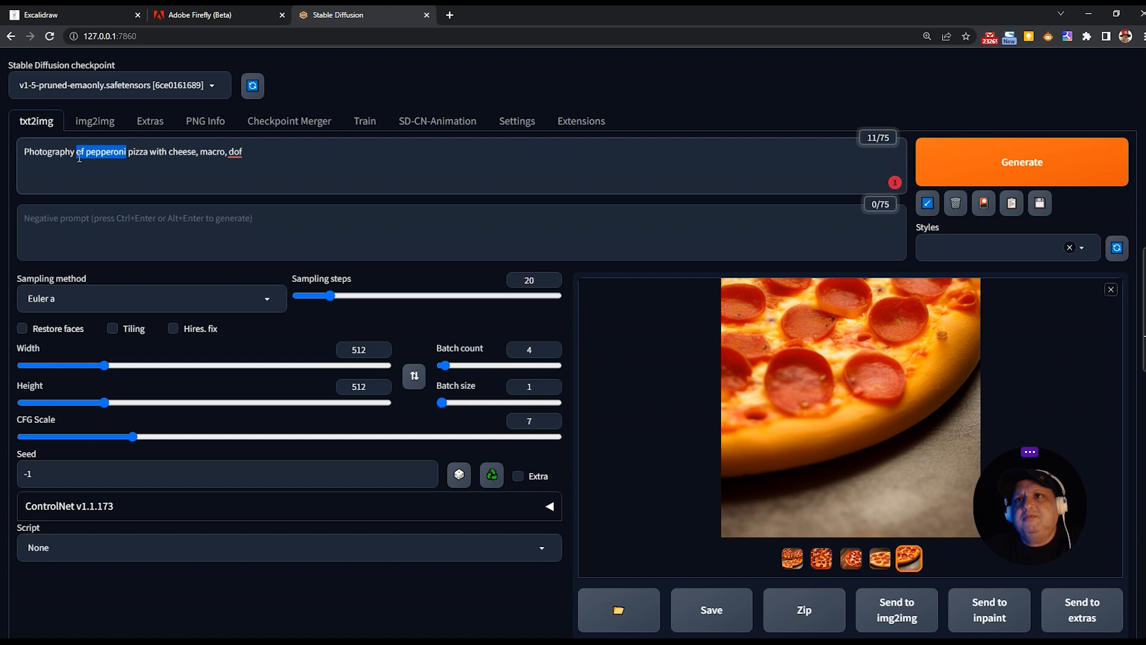
{"action": "key", "text": "BackSpace"}
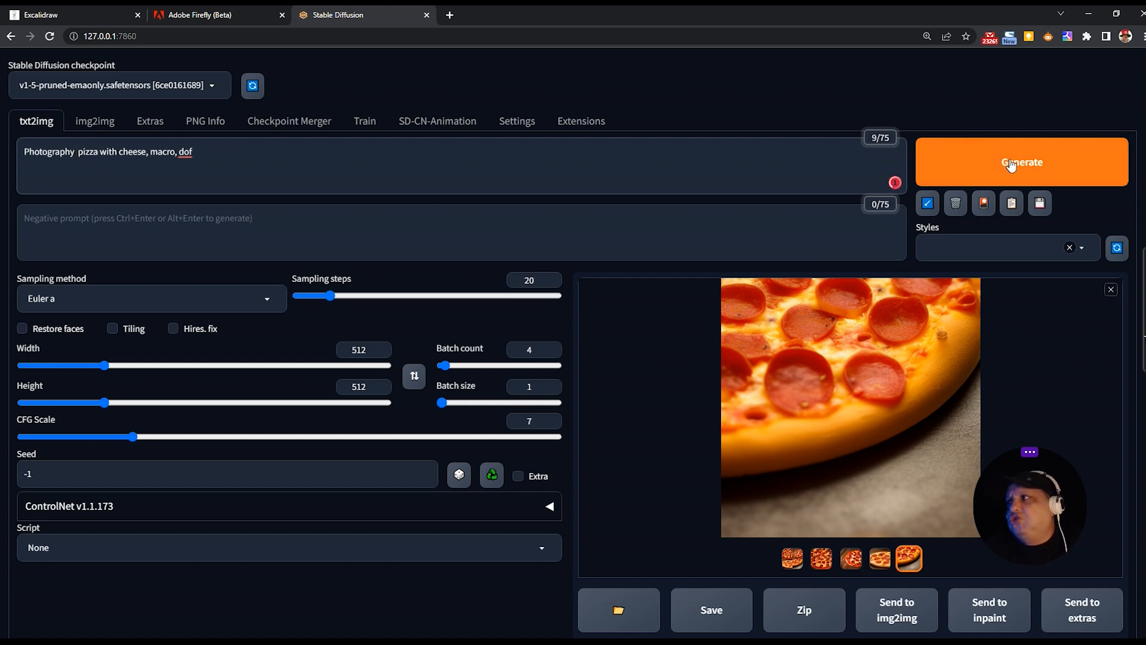
{"action": "left_click", "coordinate": [1009, 168]}
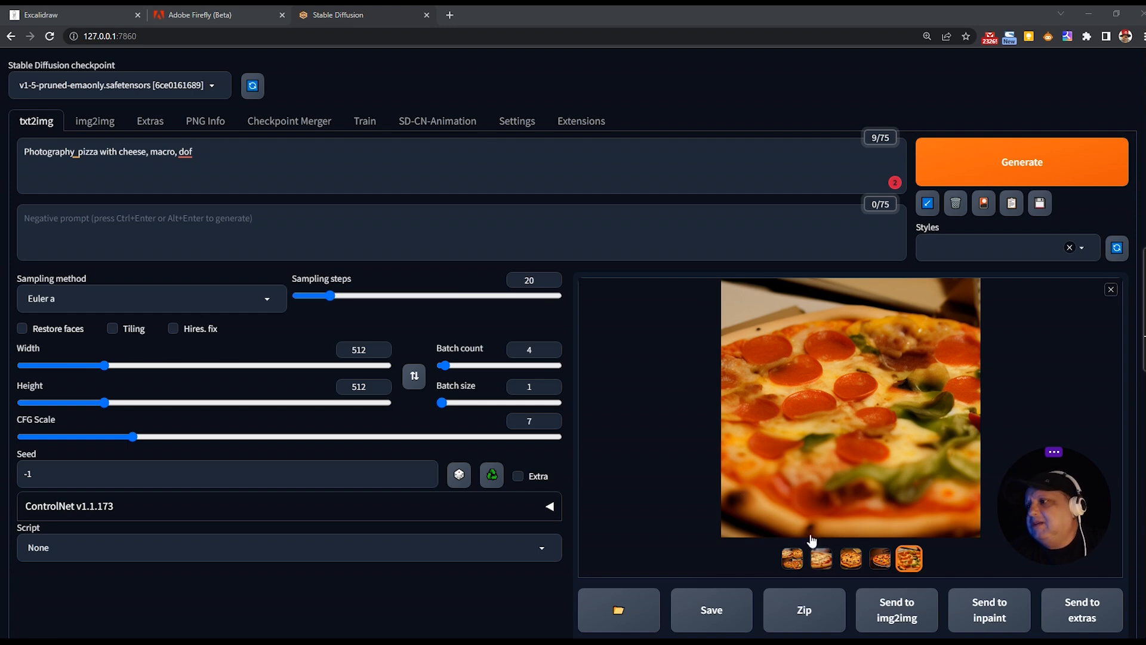
Examine the four newly generated Stable Diffusion pizza images at full size, from first to last
{"action": "left_click", "coordinate": [814, 560]}
{"action": "left_click", "coordinate": [804, 427]}
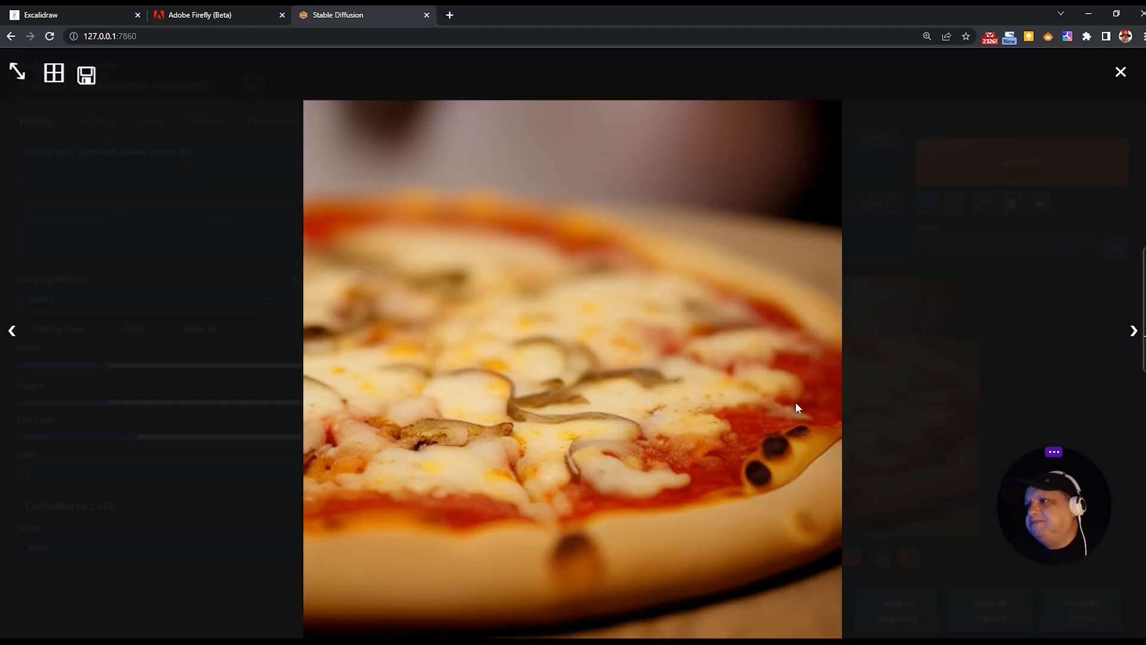
{"action": "left_click", "coordinate": [1135, 334]}
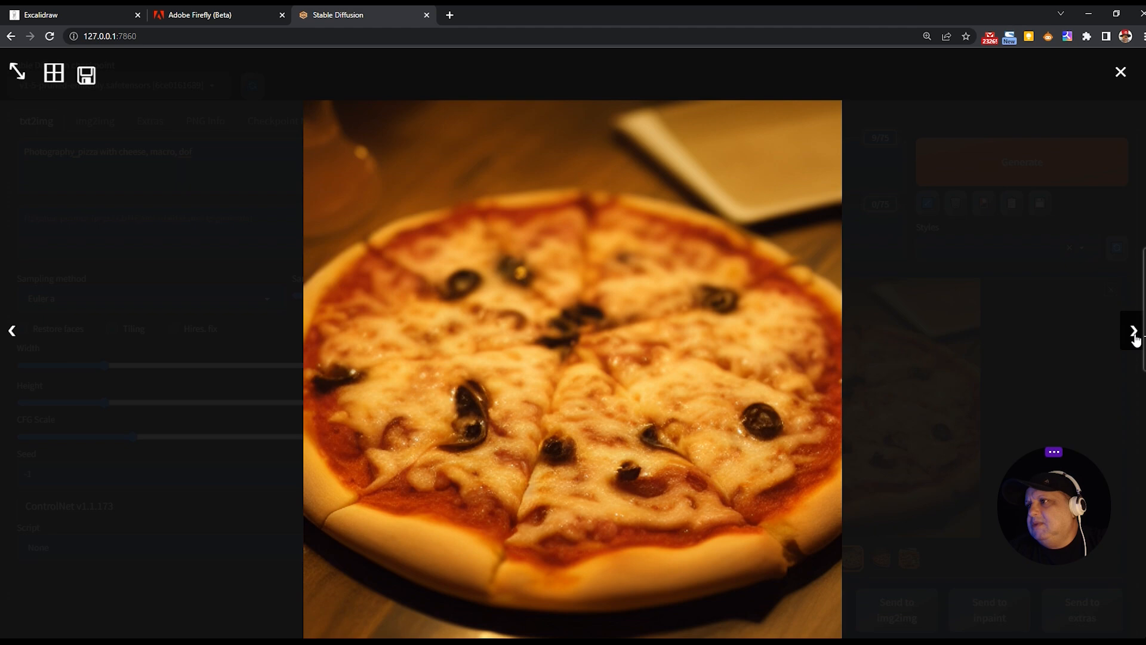
{"action": "left_click", "coordinate": [1135, 334]}
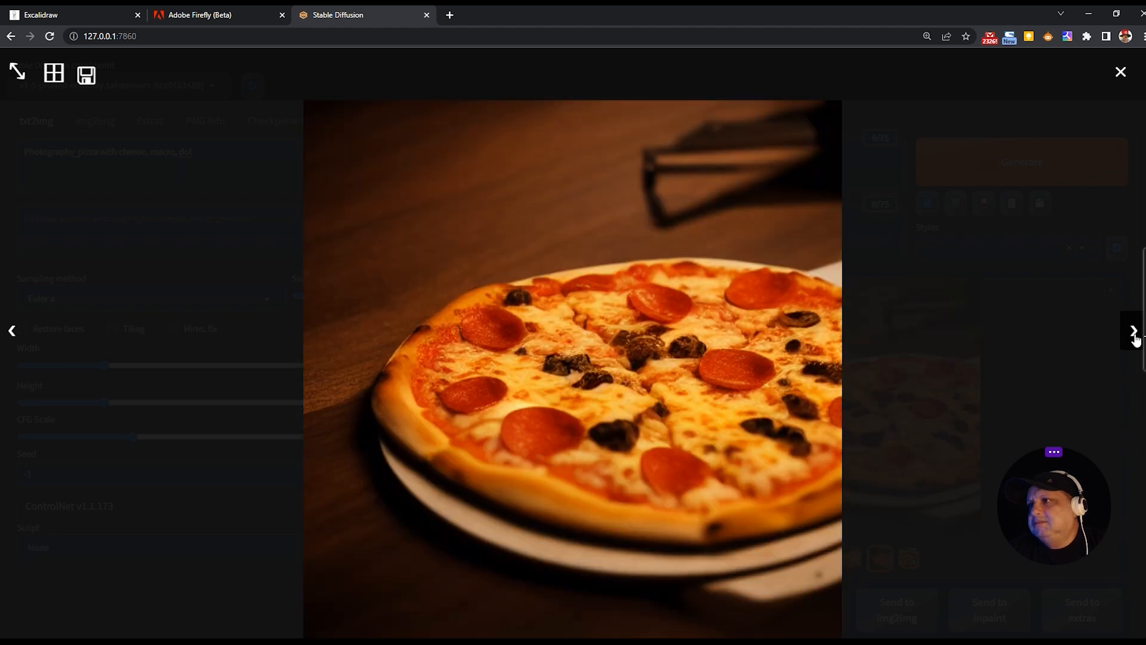
{"action": "left_click", "coordinate": [1135, 335]}
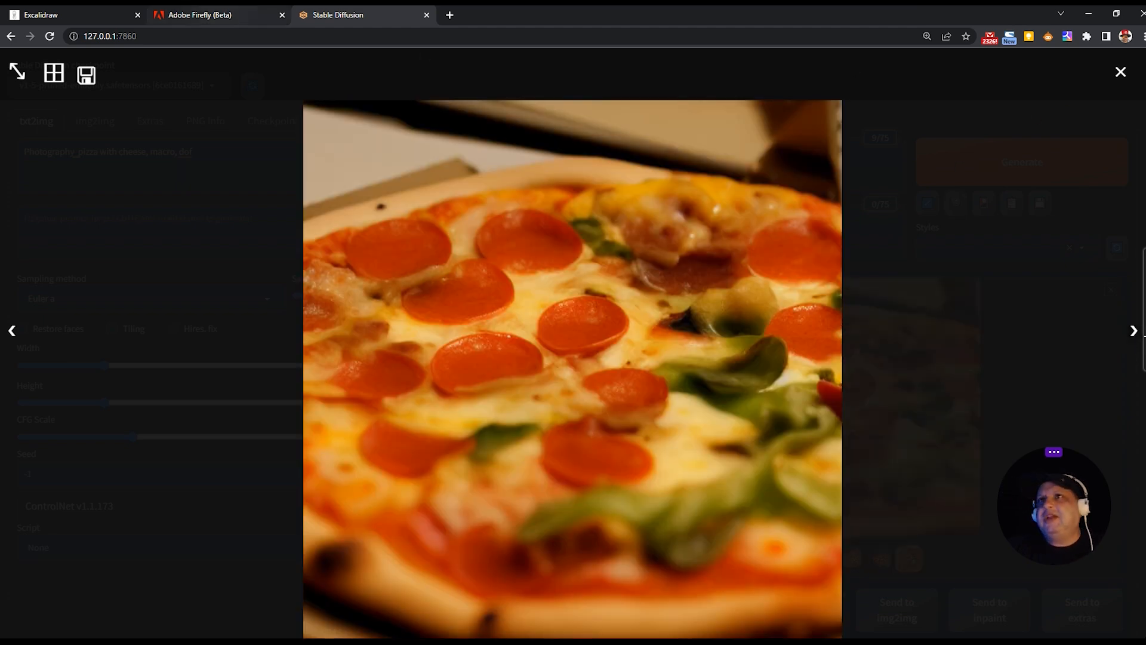
Switch to Adobe Firefly and examine the four images generated from the prompt without pepperoni, enlarged
{"action": "left_click", "coordinate": [218, 15]}
{"action": "left_click", "coordinate": [108, 310]}
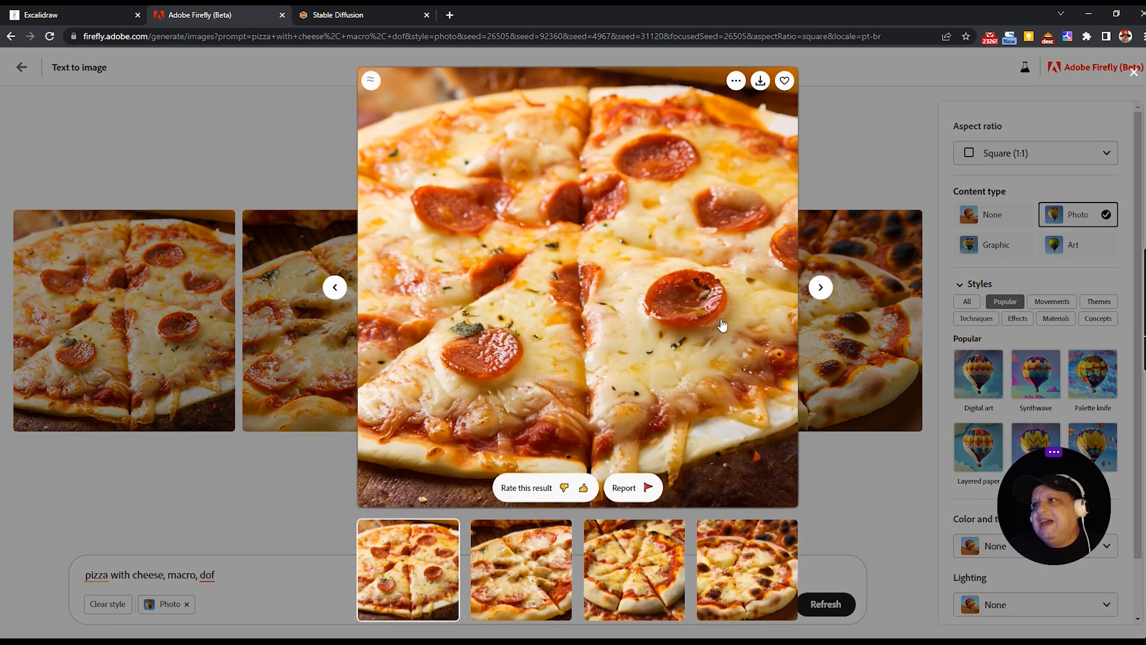
{"action": "left_click", "coordinate": [820, 287]}
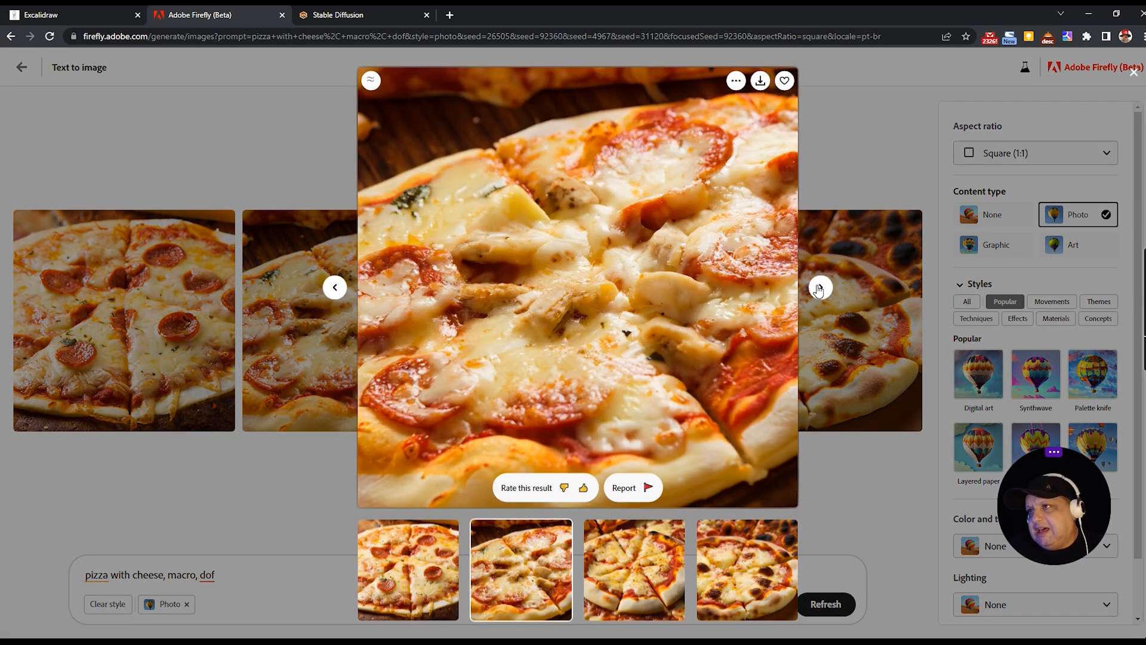
{"action": "left_click", "coordinate": [819, 287]}
{"action": "left_click", "coordinate": [820, 288]}
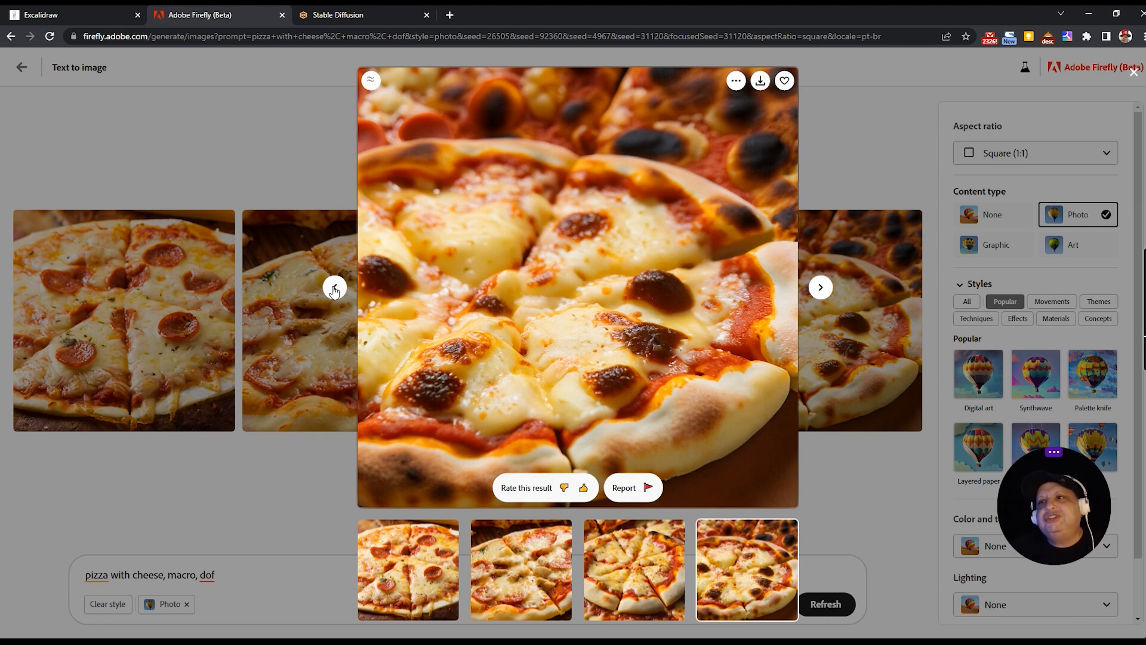
Return to Stable Diffusion, review its pizza images backwards to the first one and close the full-size view
{"action": "left_click", "coordinate": [348, 16]}
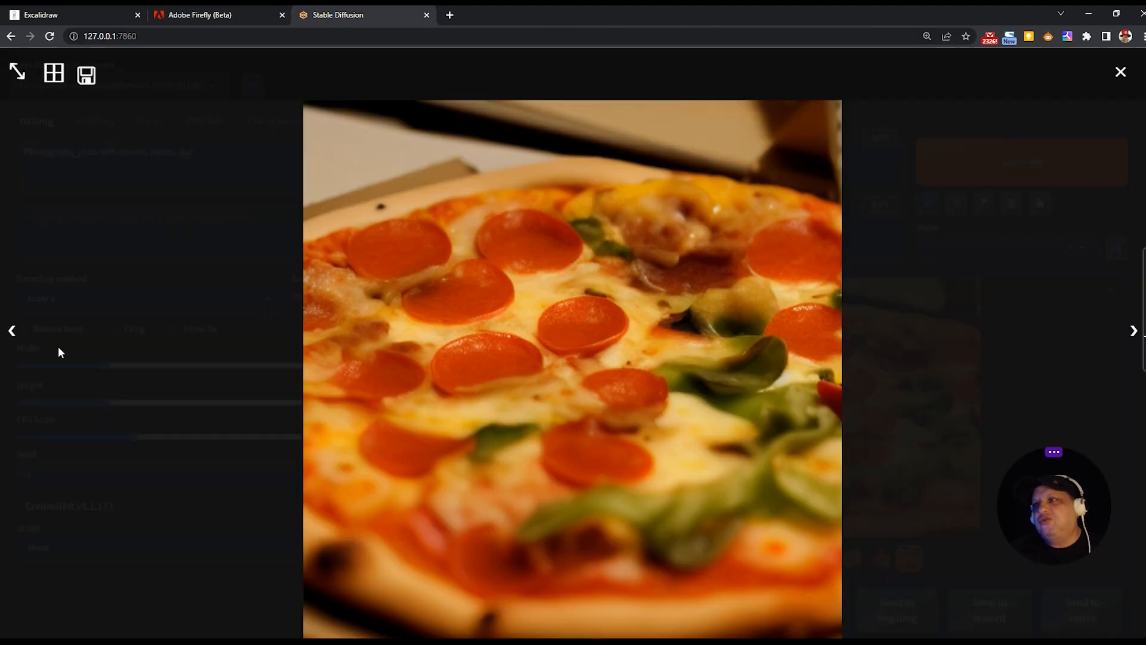
{"action": "left_click", "coordinate": [16, 338]}
{"action": "left_click", "coordinate": [15, 339]}
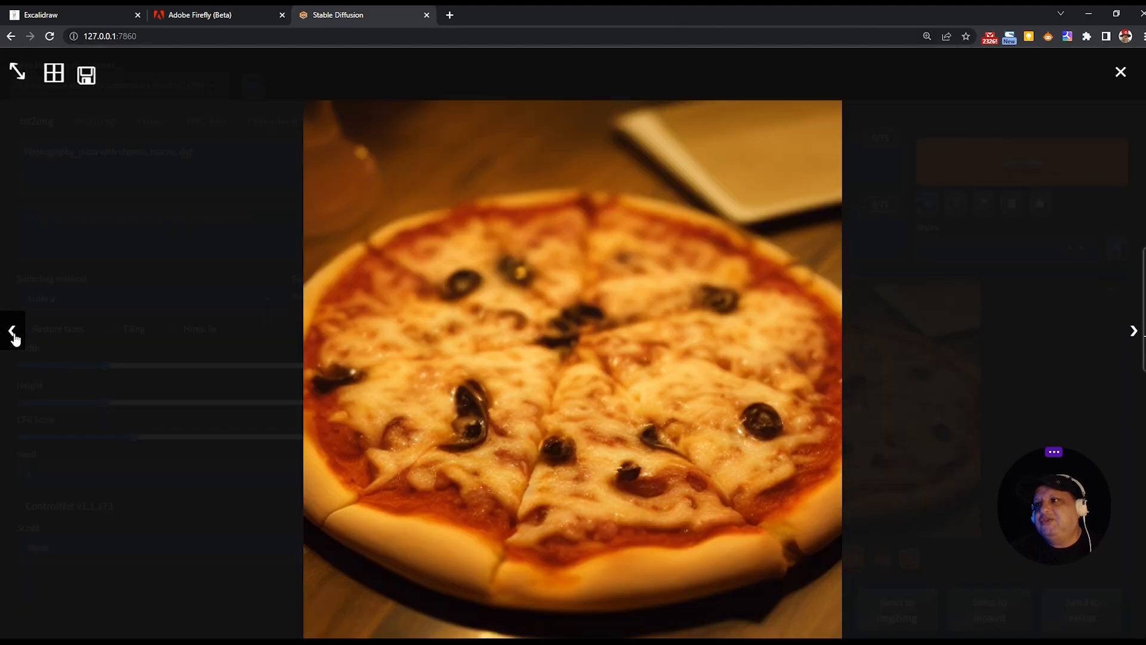
{"action": "left_click", "coordinate": [16, 338]}
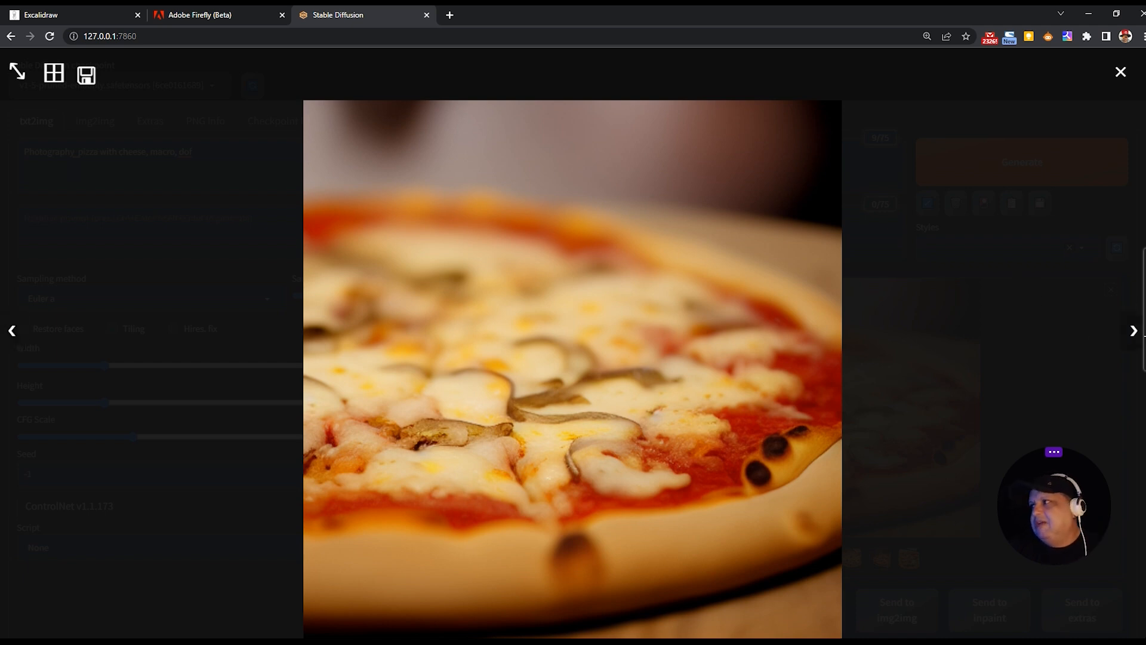
{"action": "left_click", "coordinate": [1119, 73]}
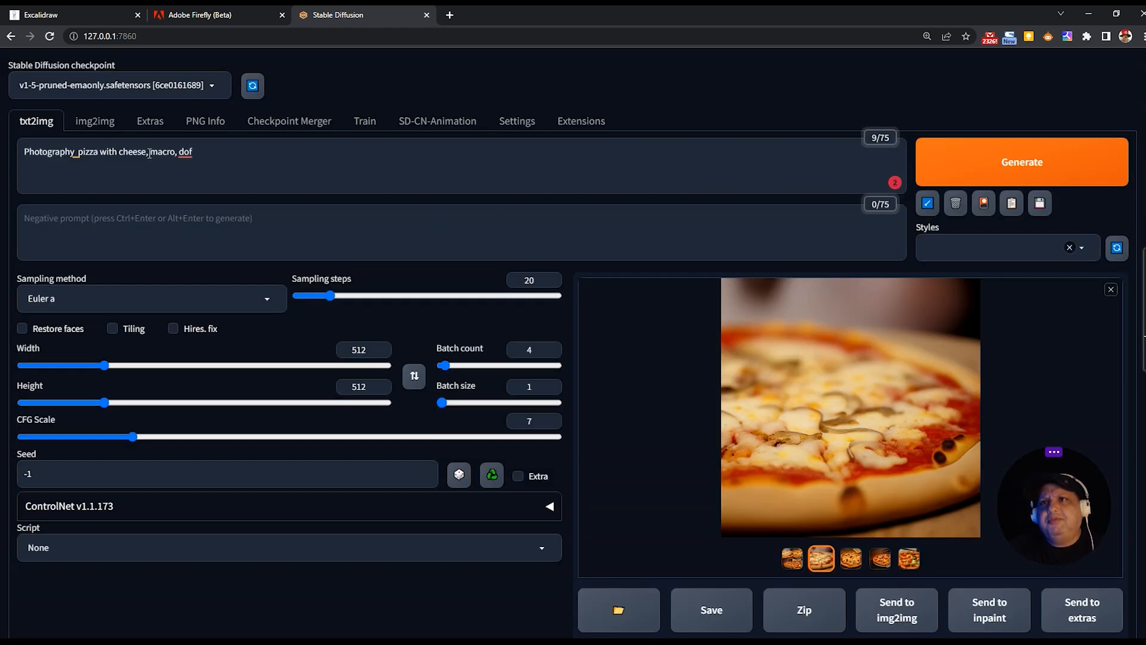
Replace ", macro, dof" at the end of the Stable Diffusion prompt with "with wine bottle, UHD,"
{"action": "left_click_drag", "start_coordinate": [150, 153], "coordinate": [246, 154]}
{"action": "key", "text": "BackSpace"}
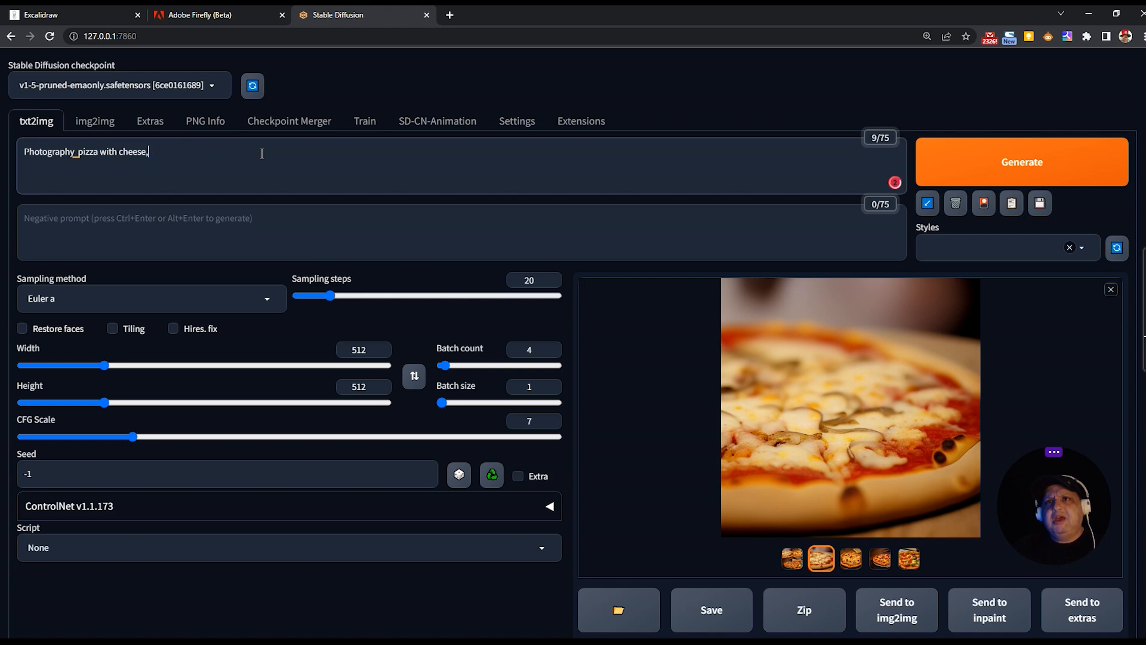
{"action": "type", "text": "with wine bottle"}
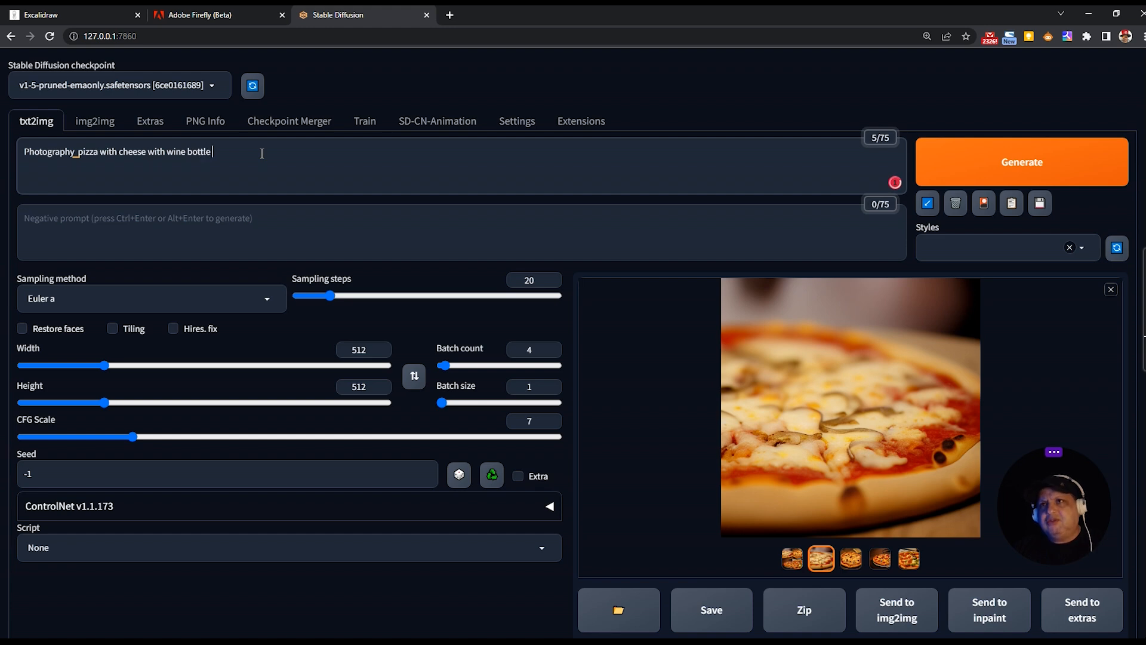
{"action": "type", "text": ", UHD,"}
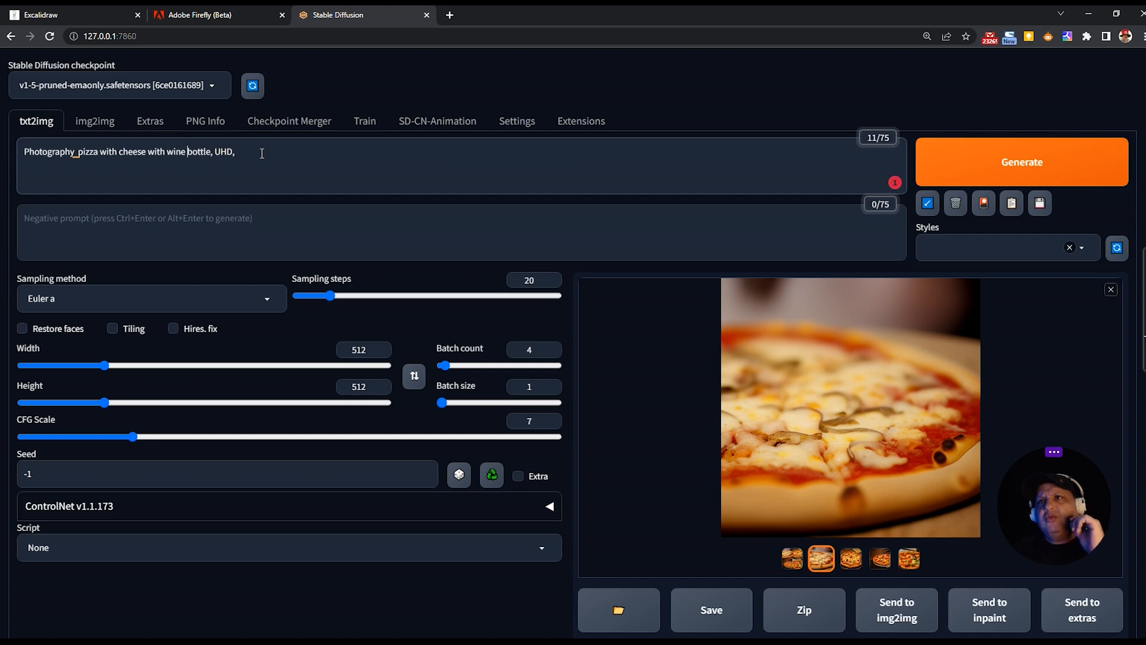
Insert "on the black mirror desk" after "wine bottle" in the prompt and generate the images
{"action": "type", "text": "on the"}
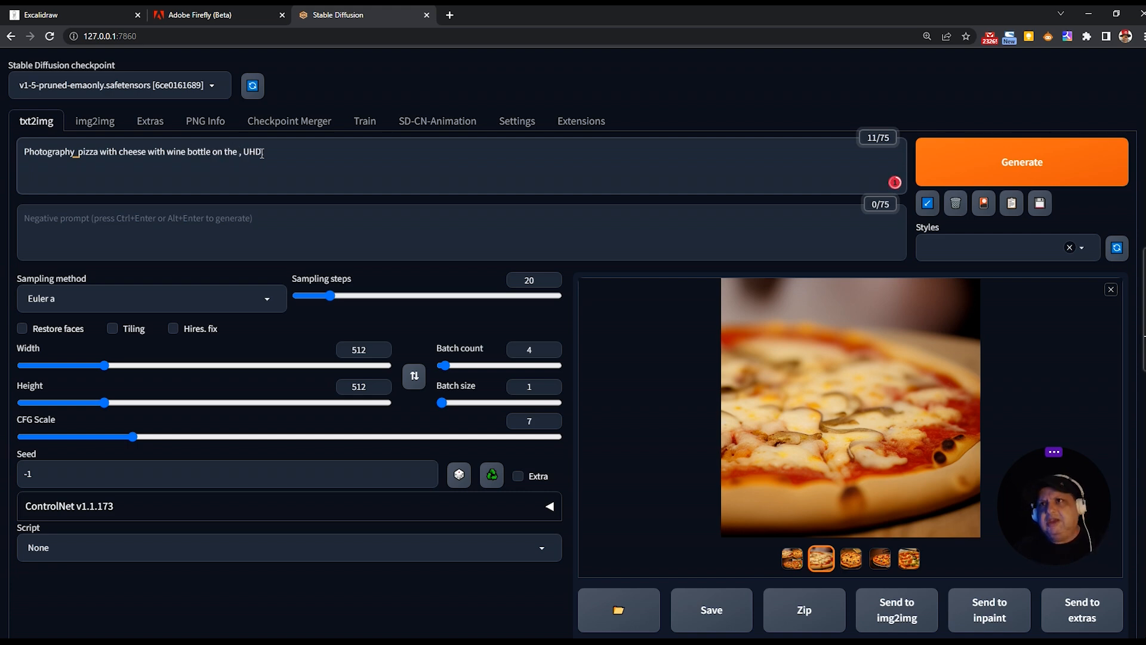
{"action": "type", "text": " black"}
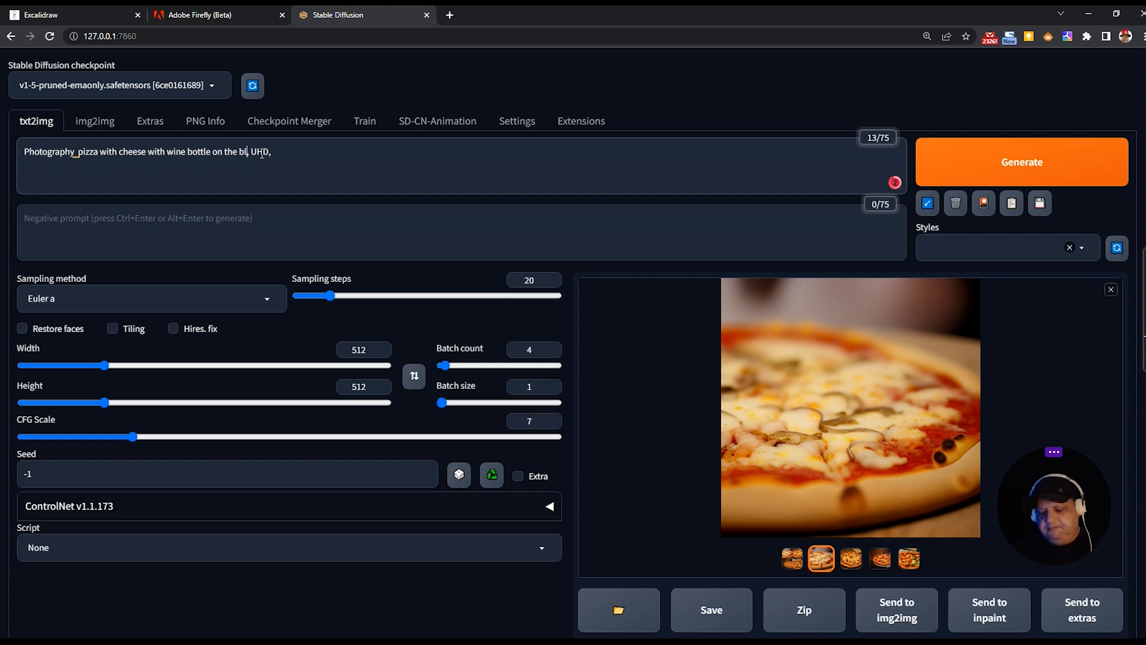
{"action": "type", "text": " mirror desk"}
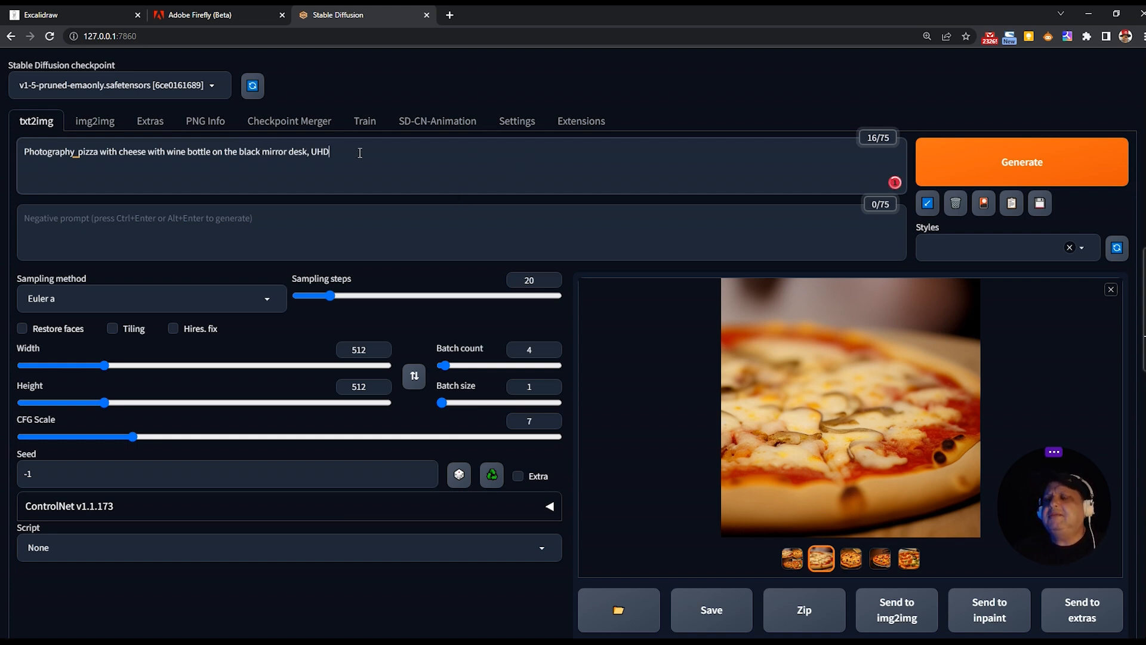
{"action": "left_click", "coordinate": [1018, 166]}
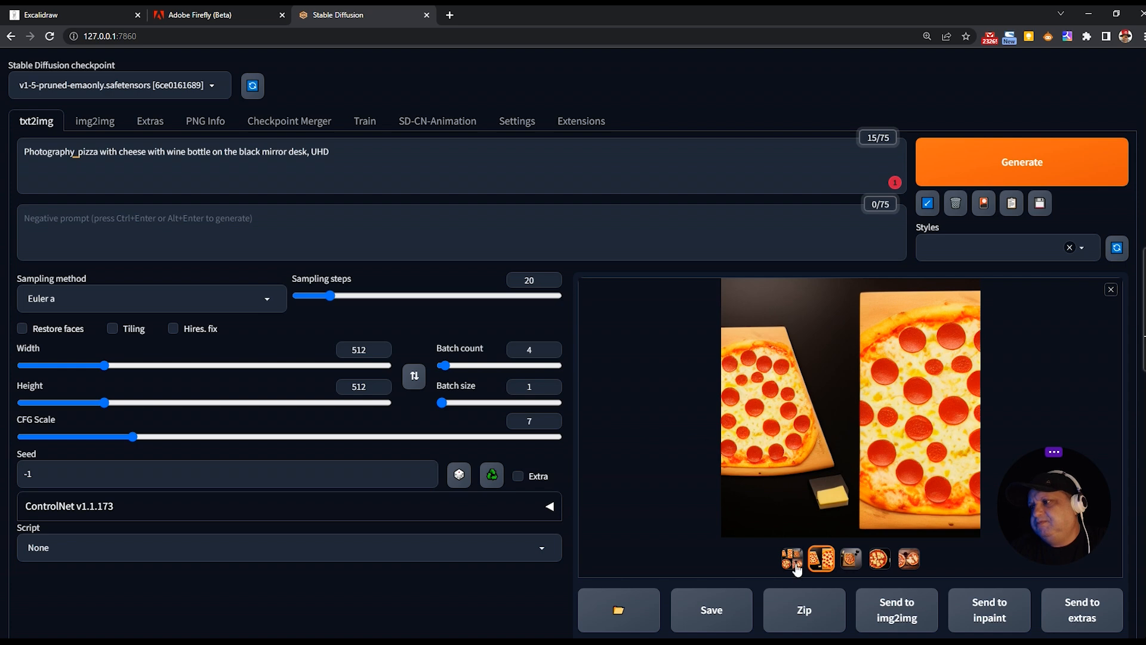
Examine the pizza image grid and the first three individual images in the full-size view, and close the view
{"action": "left_click", "coordinate": [793, 562]}
{"action": "left_click", "coordinate": [770, 358]}
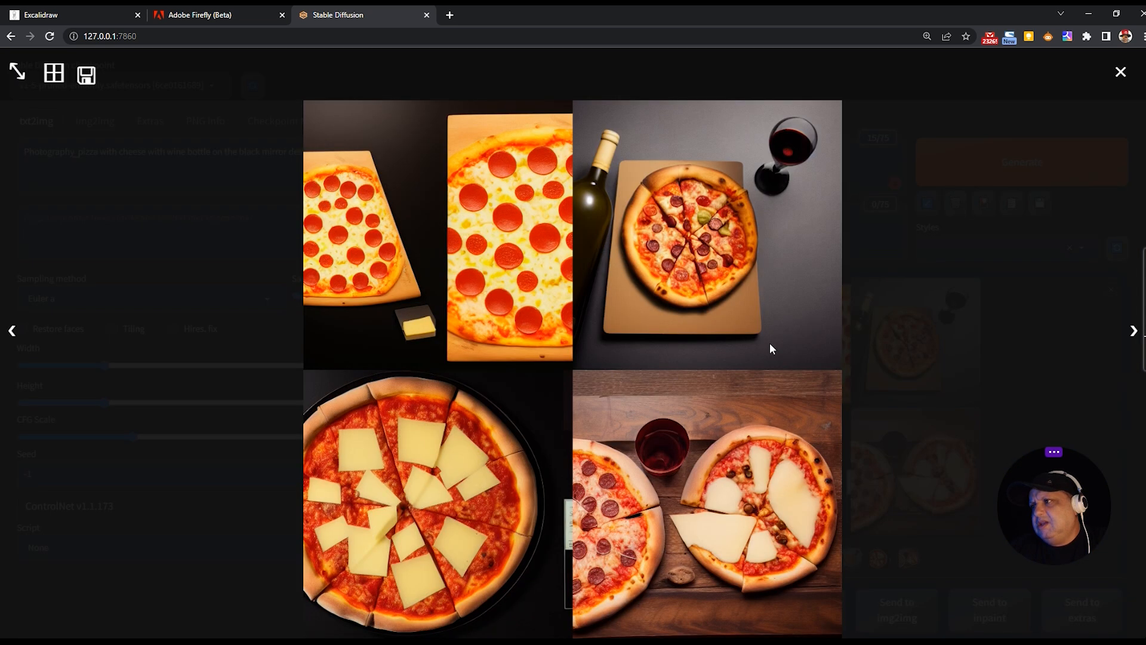
{"action": "left_click", "coordinate": [1136, 333]}
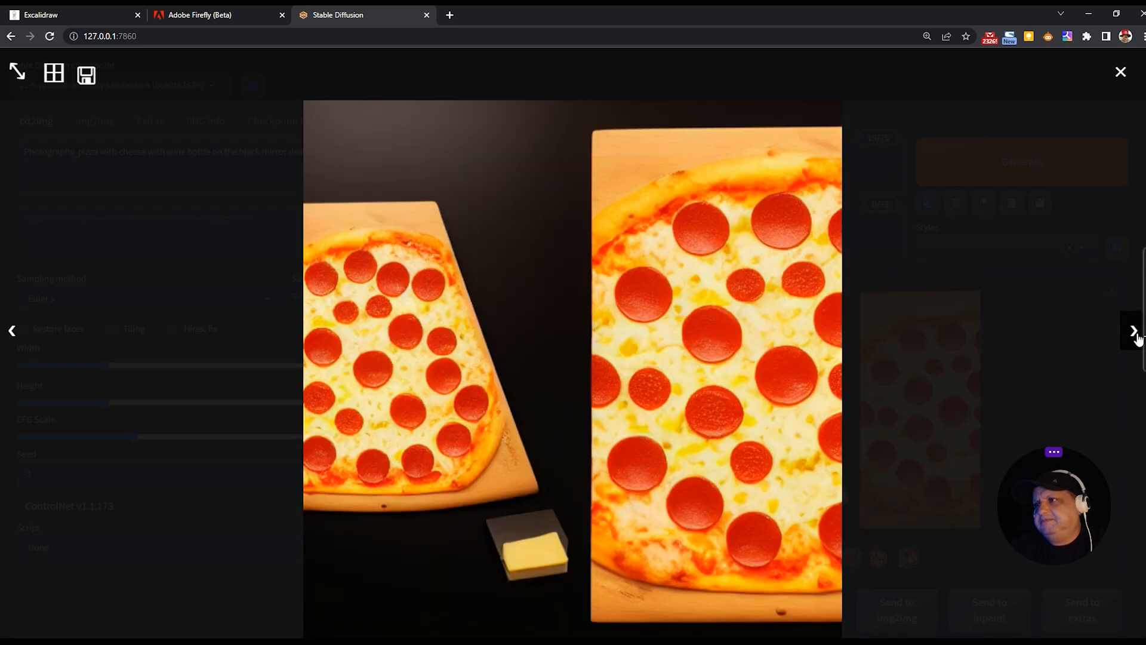
{"action": "left_click", "coordinate": [1136, 333]}
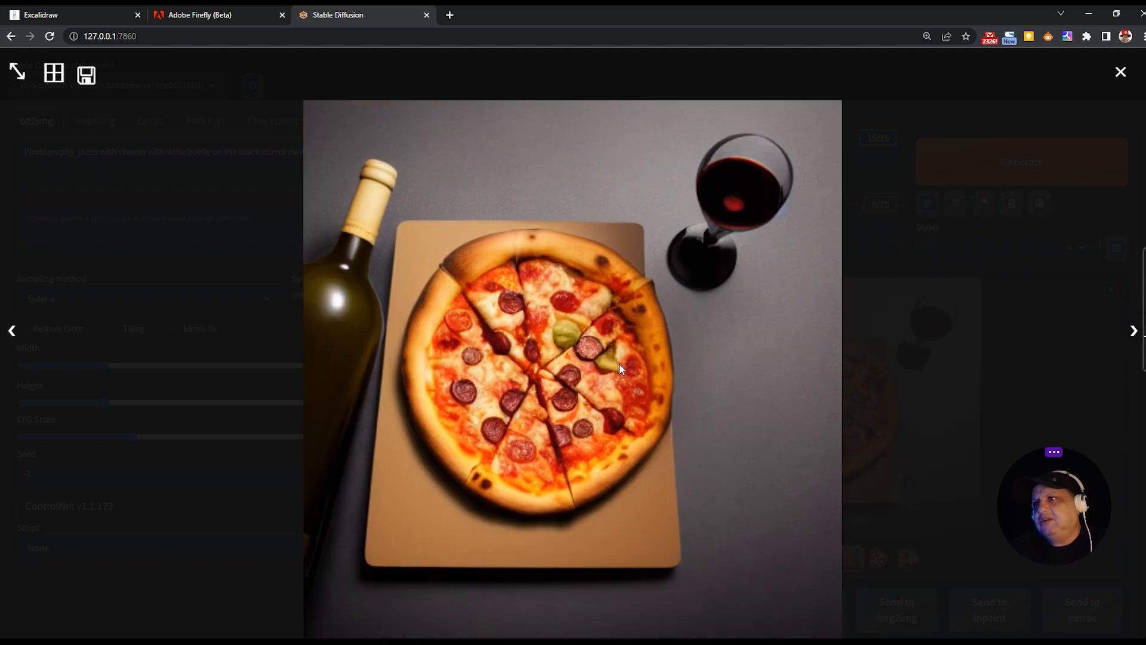
{"action": "left_click", "coordinate": [1134, 333]}
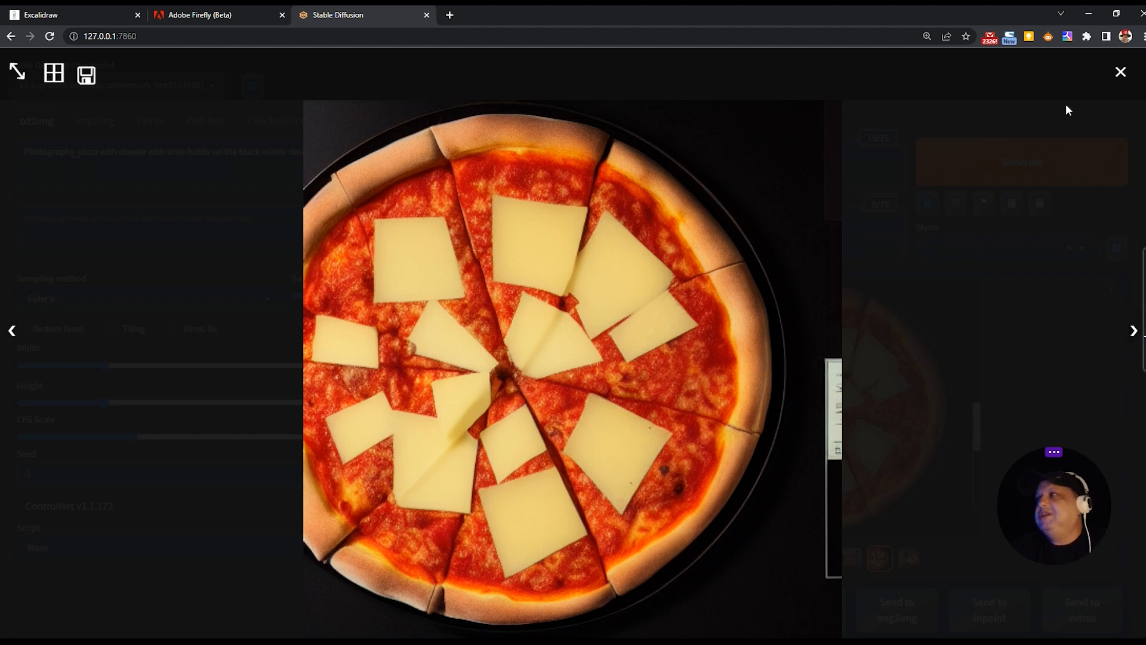
{"action": "left_click", "coordinate": [1120, 74]}
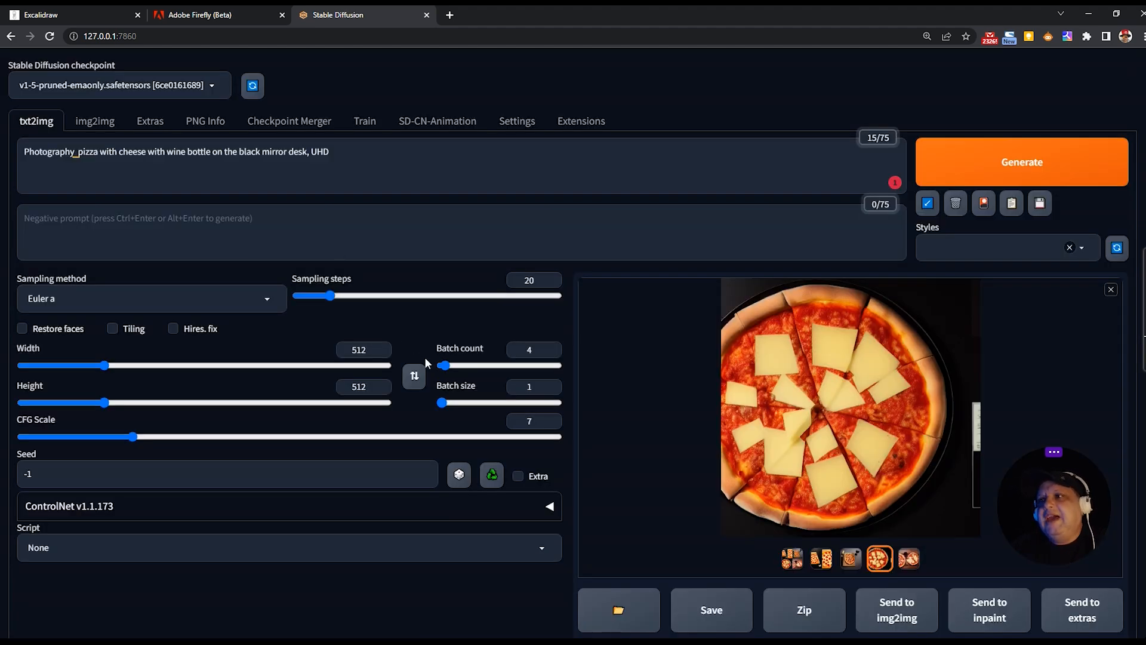
Set the sampling steps to 63 and the CFG scale to 12, and generate the images
{"action": "left_click_drag", "start_coordinate": [331, 296], "coordinate": [404, 298]}
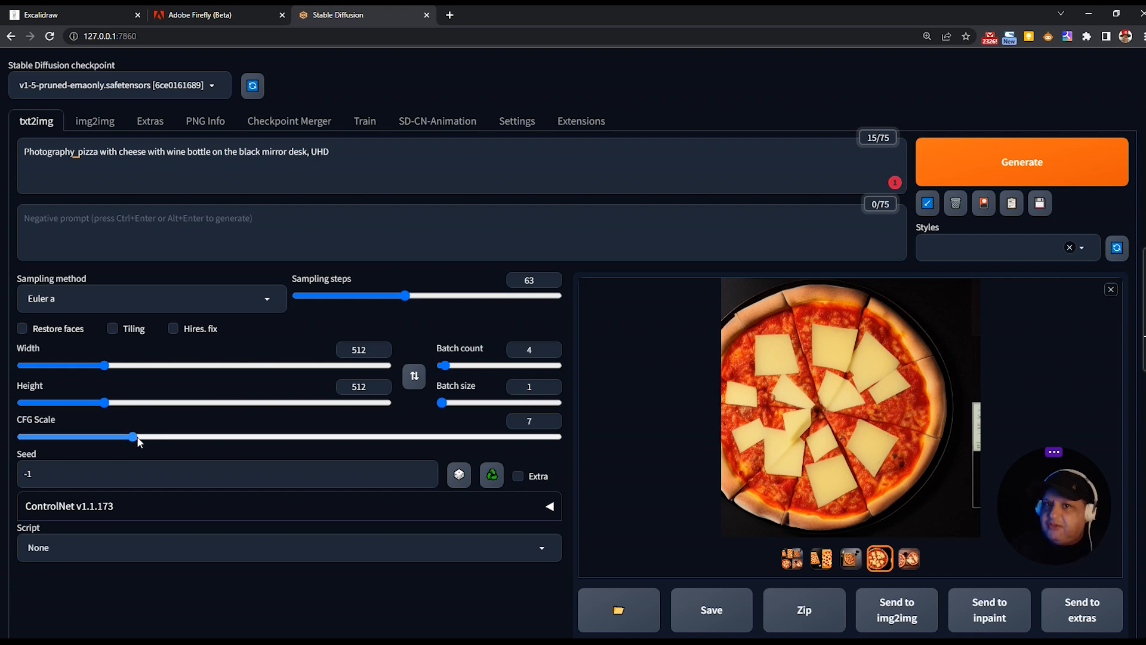
{"action": "left_click_drag", "start_coordinate": [137, 439], "coordinate": [220, 442]}
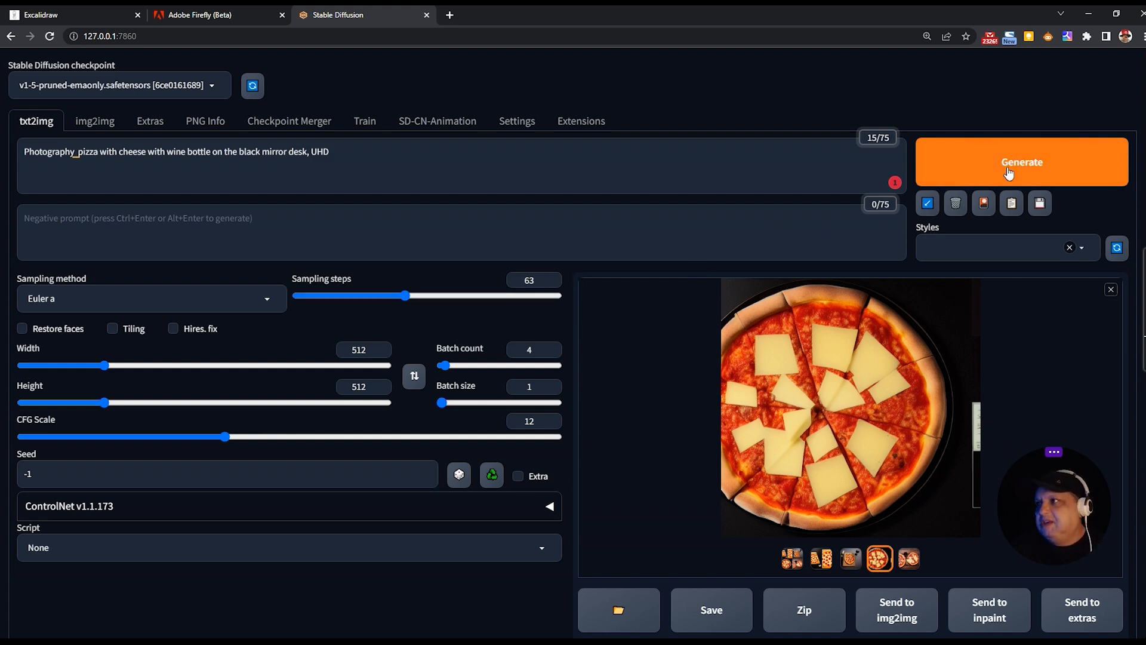
{"action": "left_click", "coordinate": [1009, 177]}
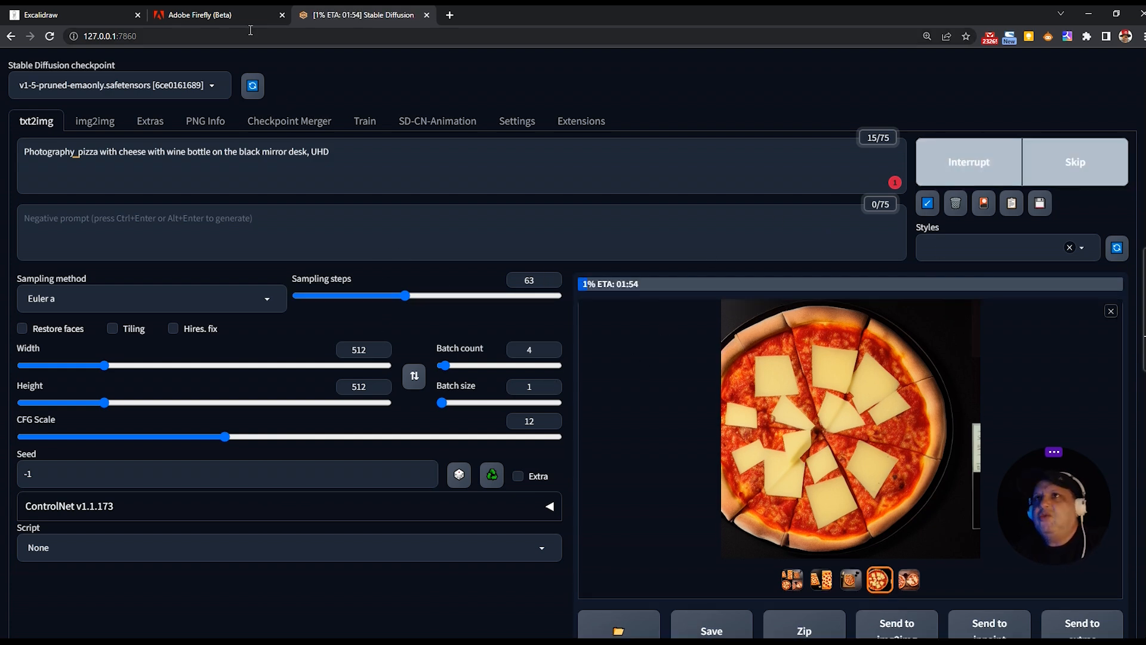
Copy the Stable Diffusion prompt, switch to Adobe Firefly, replace its prompt with the copied text and generate the images
{"action": "left_click_drag", "start_coordinate": [363, 156], "coordinate": [7, 158]}
{"action": "left_click", "coordinate": [229, 16]}
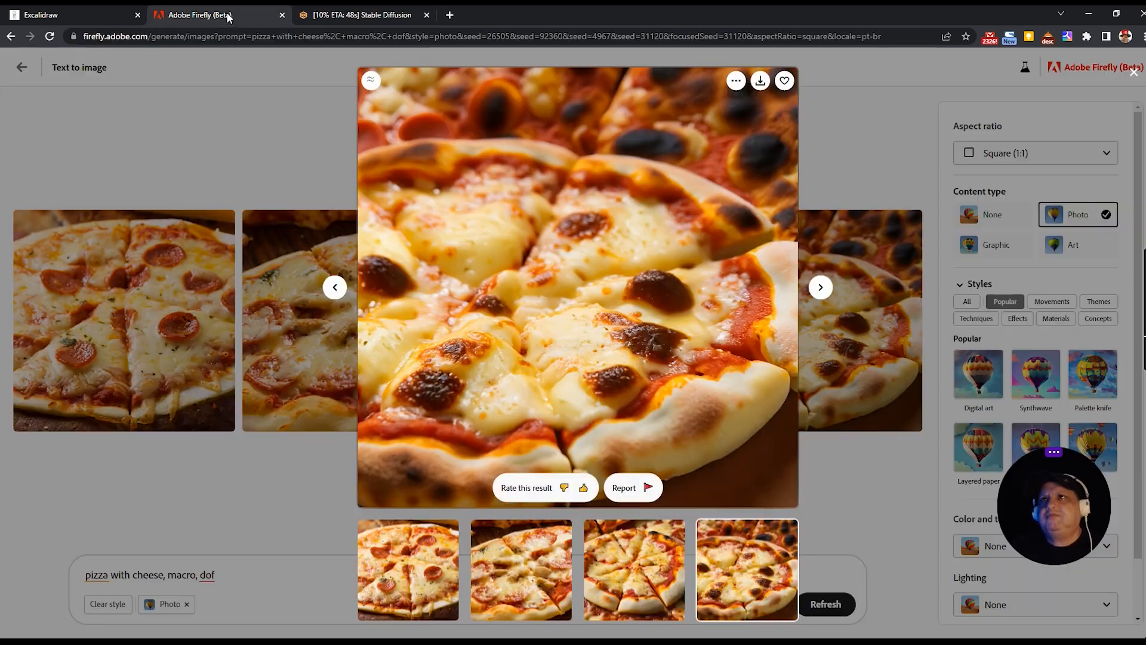
{"action": "left_click", "coordinate": [253, 468]}
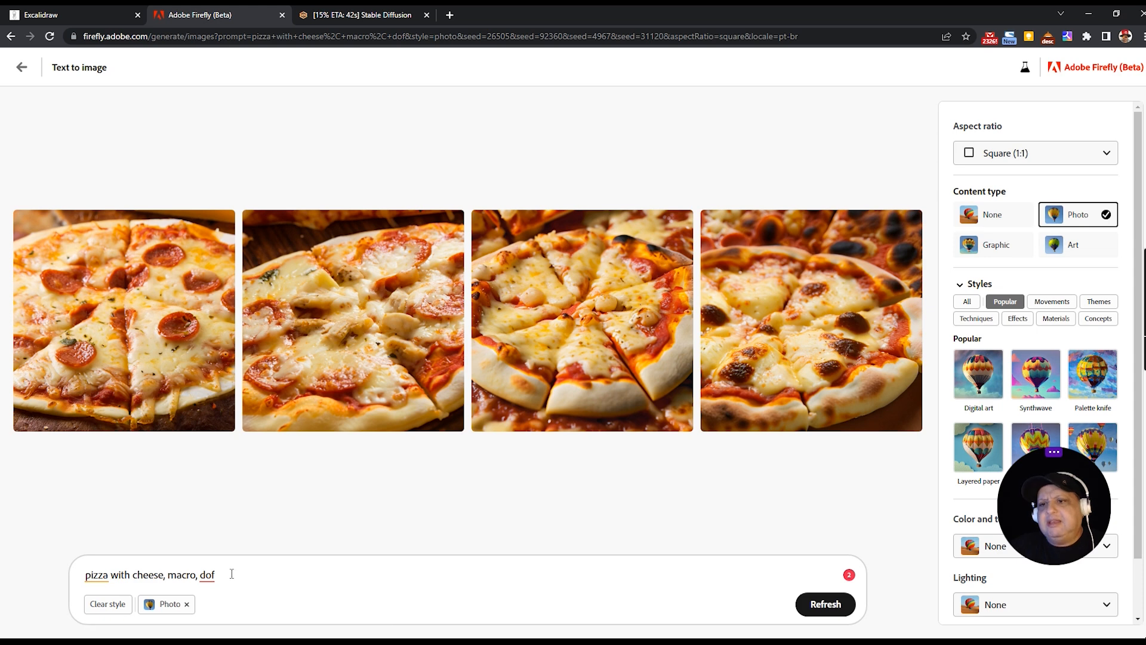
{"action": "left_click_drag", "start_coordinate": [222, 577], "coordinate": [75, 581]}
{"action": "type", "text": "Photography  pizza with cheese with wine bottle on the black mirror desk, UHD"}
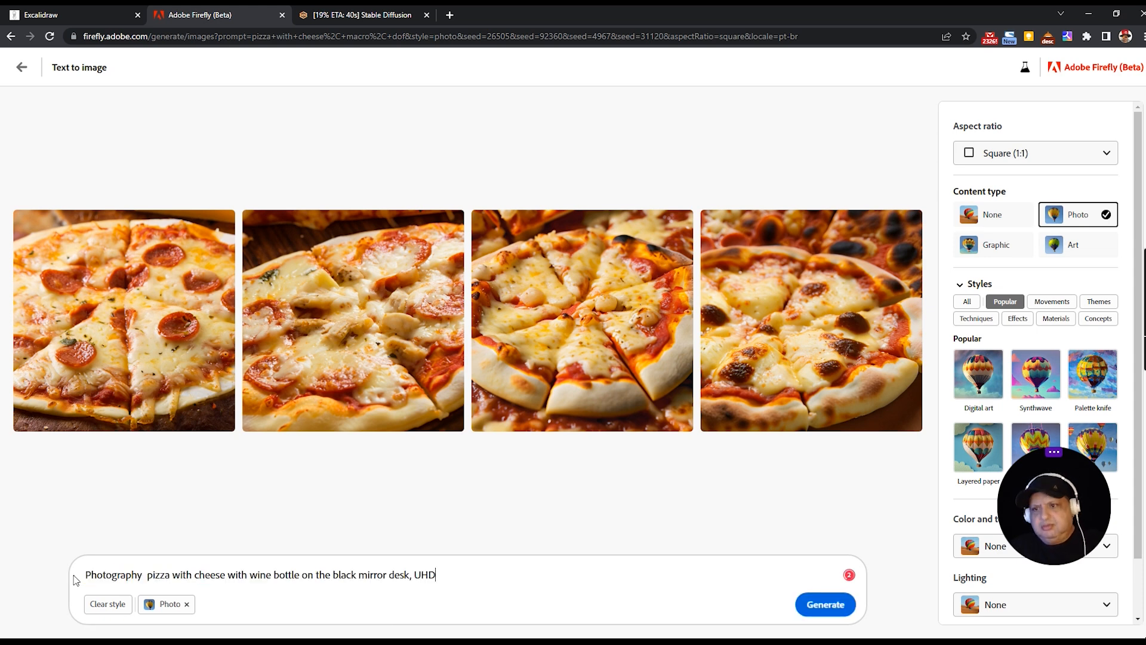
{"action": "left_click", "coordinate": [827, 605]}
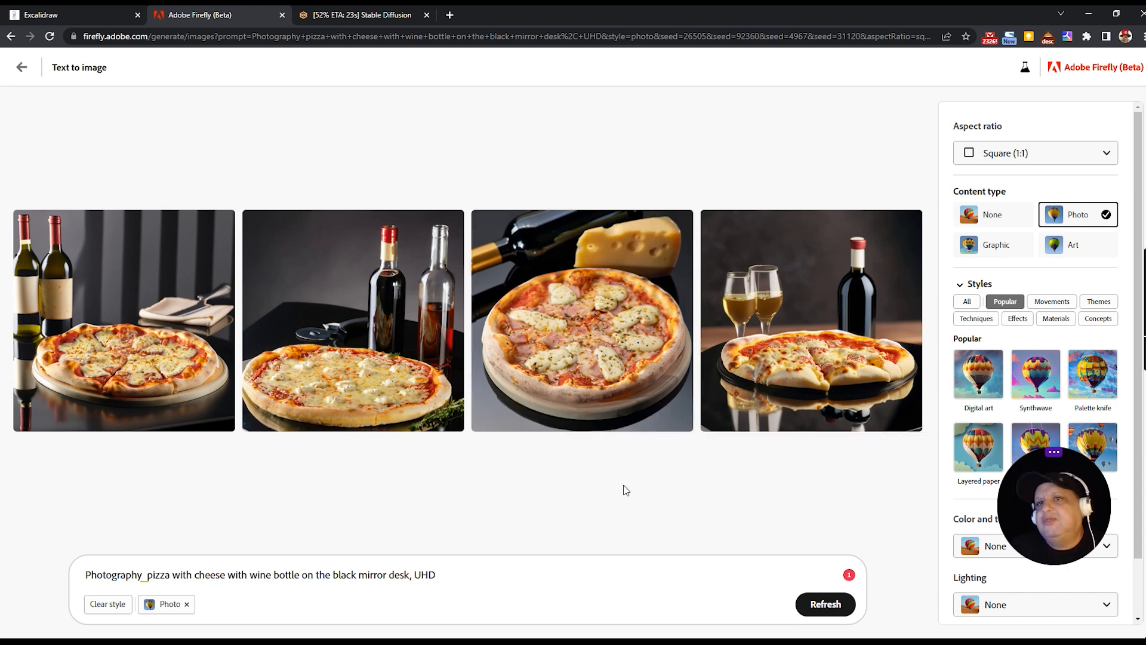
Examine the four pizza and wine bottle images enlarged, going forwards and backwards through them, and close the enlarged view
{"action": "left_click", "coordinate": [137, 314]}
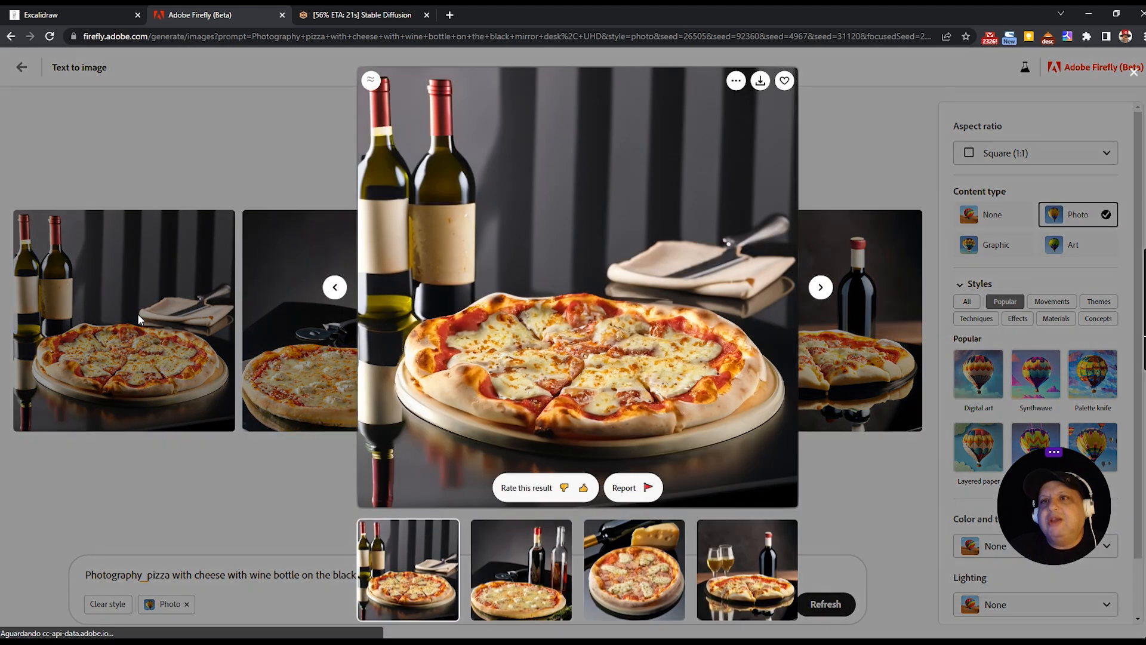
{"action": "left_click", "coordinate": [821, 288]}
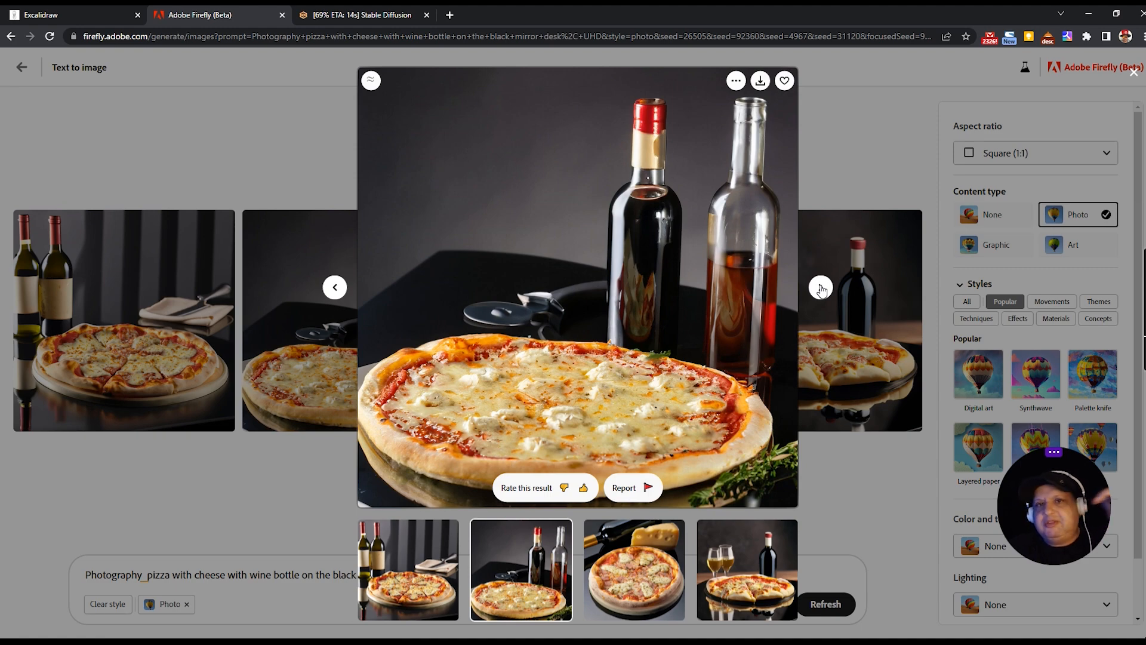
{"action": "left_click", "coordinate": [821, 288]}
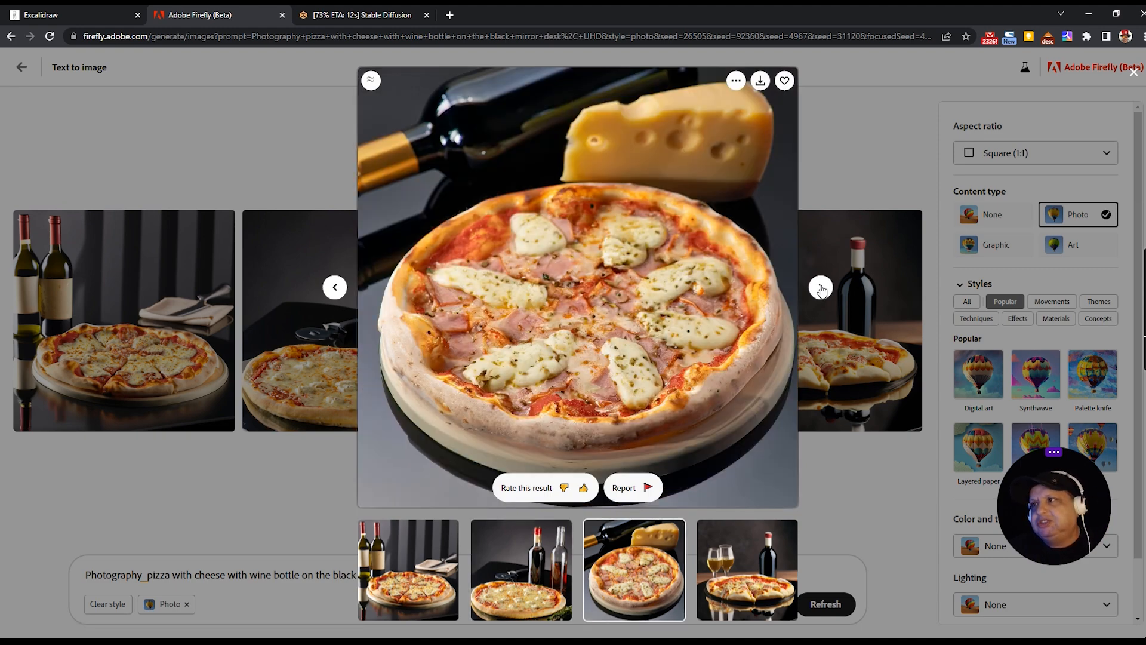
{"action": "left_click", "coordinate": [821, 288]}
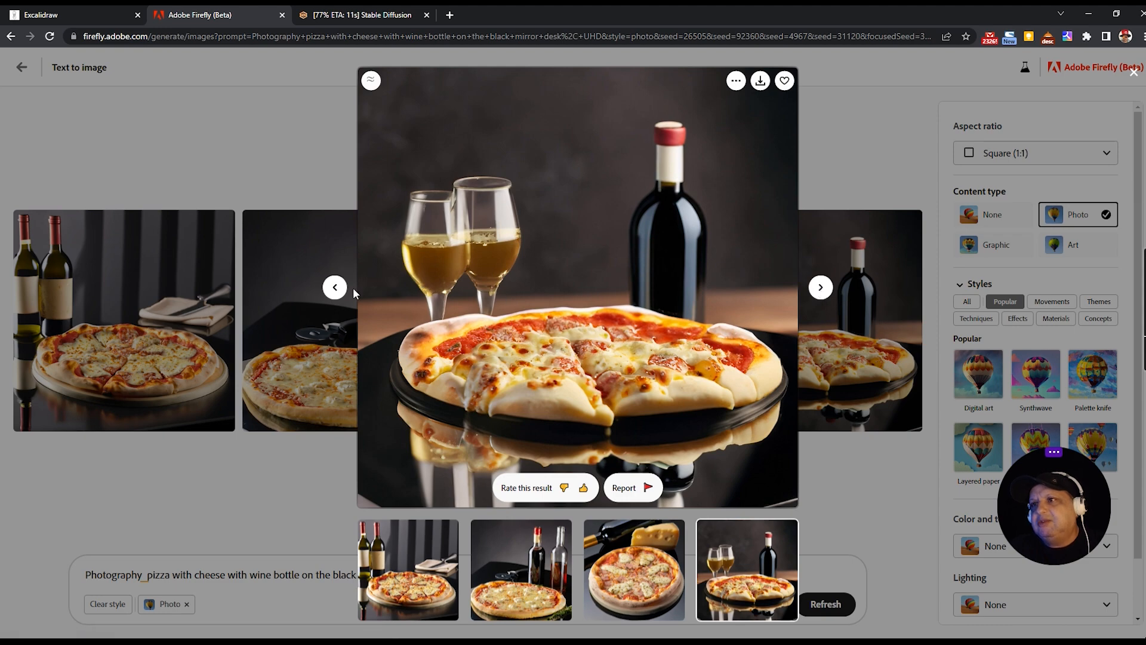
{"action": "left_click", "coordinate": [335, 288]}
{"action": "left_click", "coordinate": [335, 288]}
{"action": "left_click", "coordinate": [335, 288]}
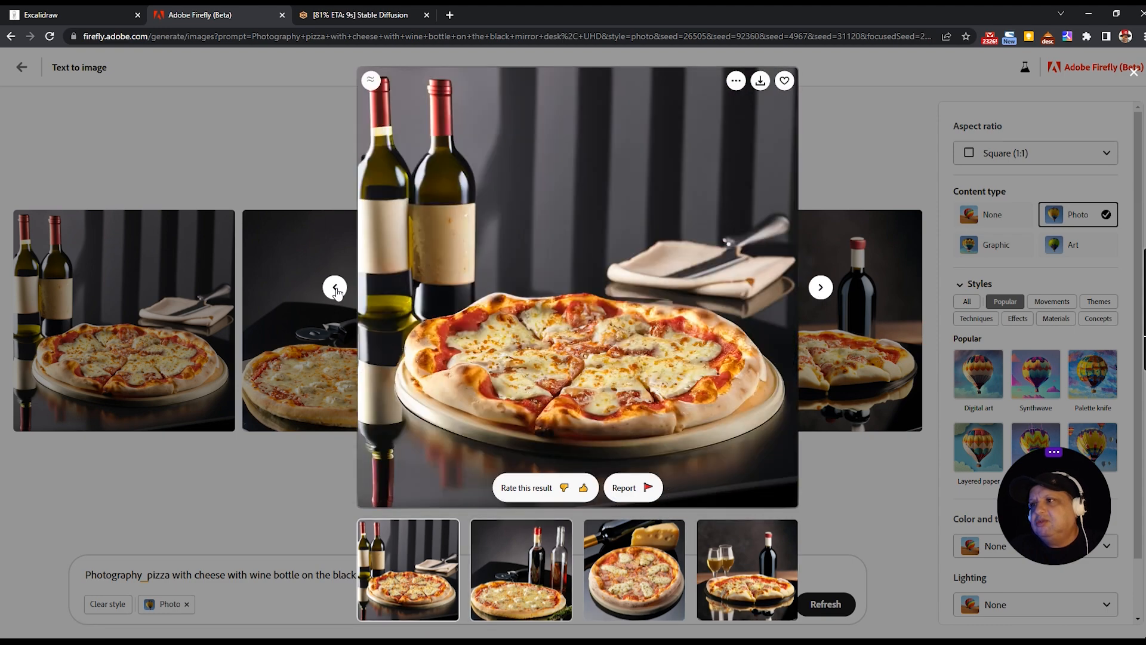
{"action": "left_click", "coordinate": [811, 294]}
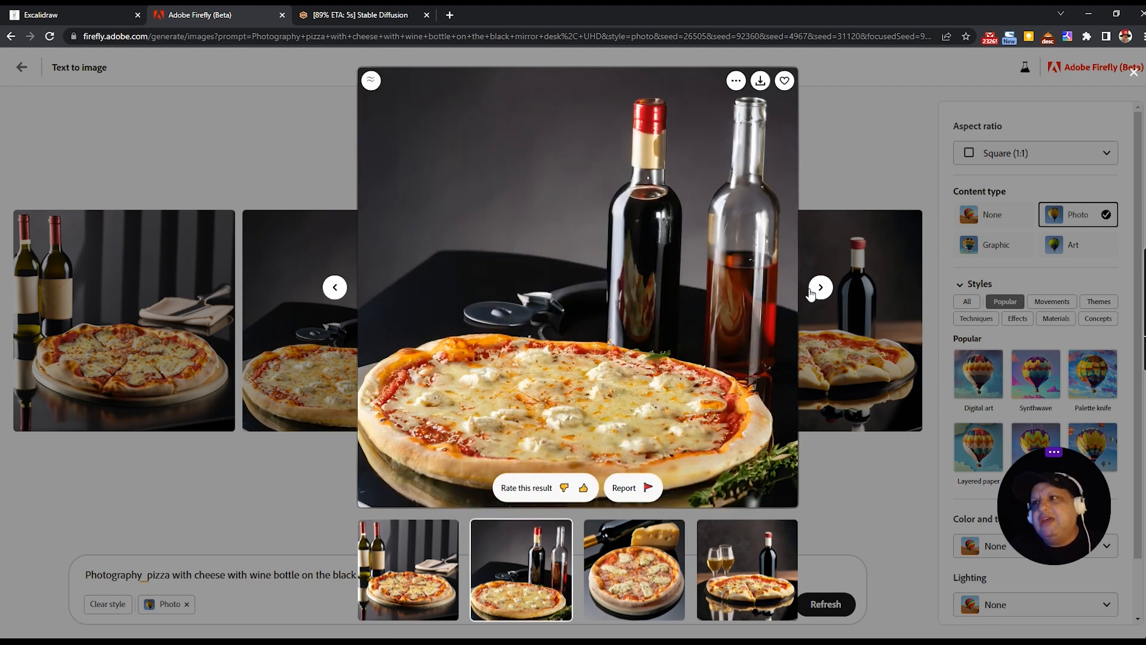
{"action": "left_click", "coordinate": [811, 294]}
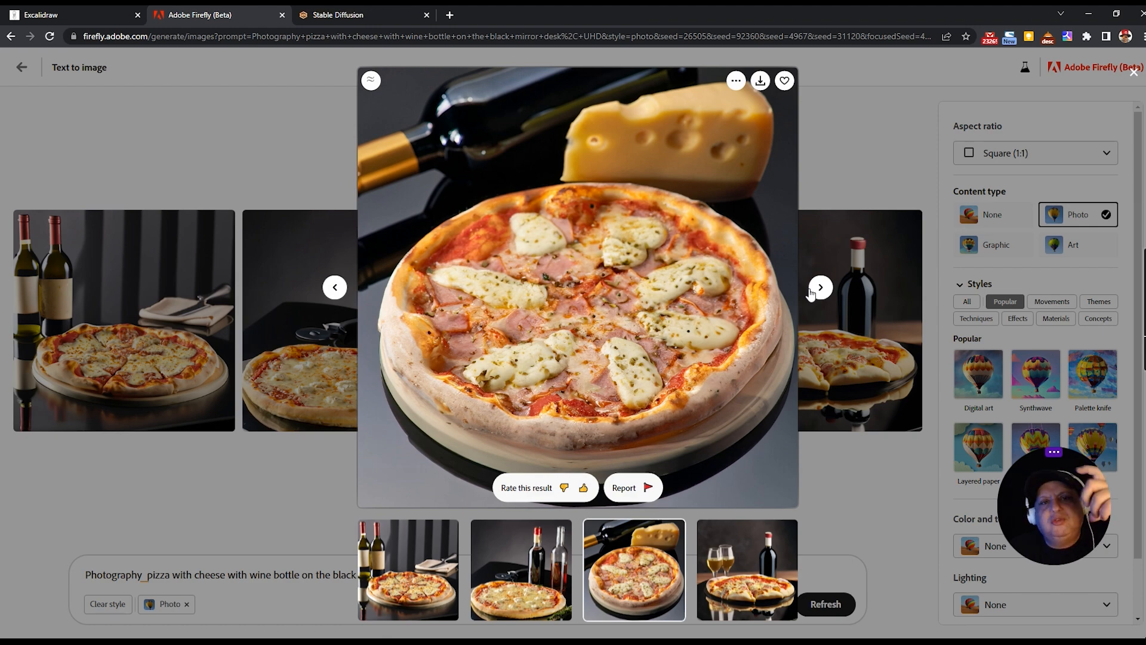
{"action": "left_click", "coordinate": [811, 294]}
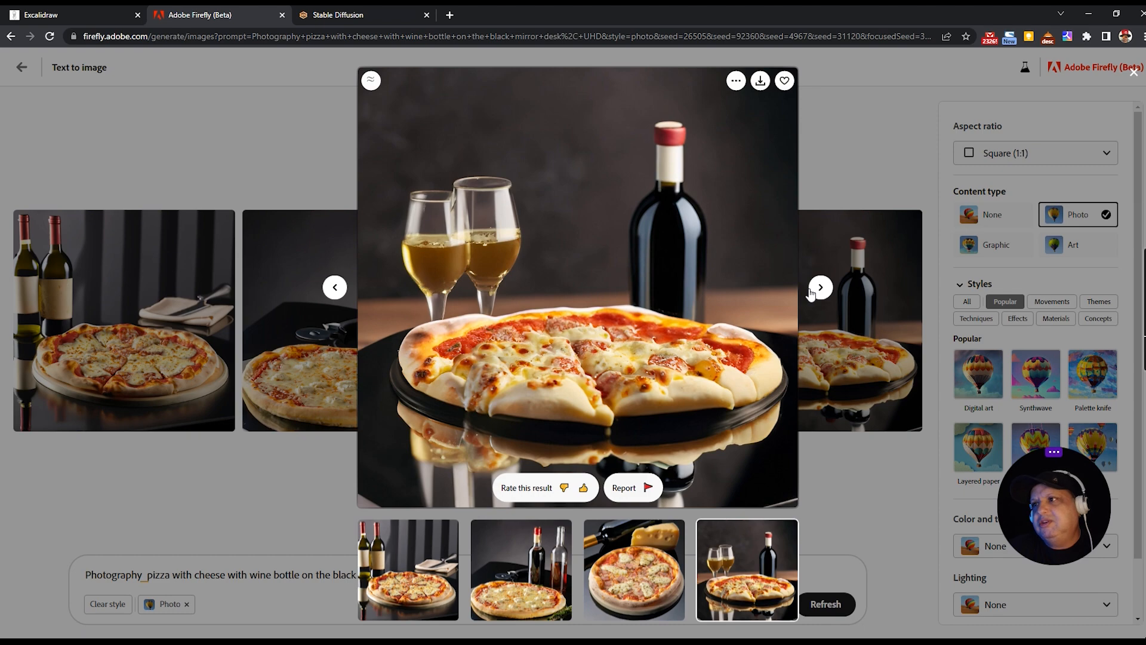
{"action": "left_click", "coordinate": [334, 291]}
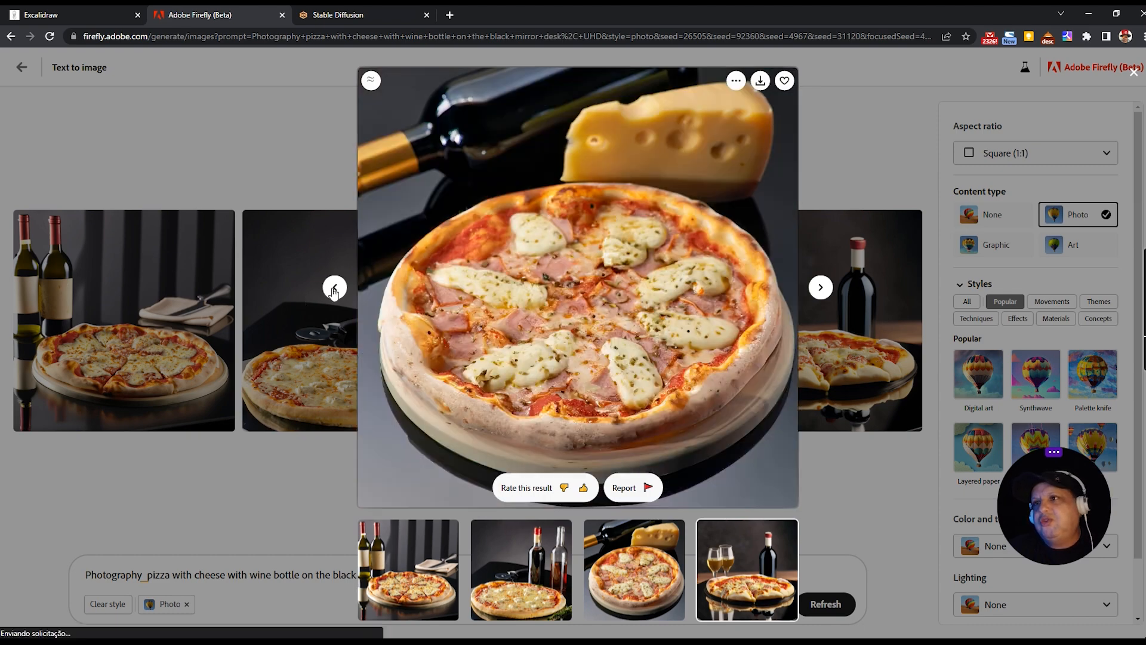
{"action": "left_click", "coordinate": [335, 290]}
{"action": "left_click", "coordinate": [220, 165]}
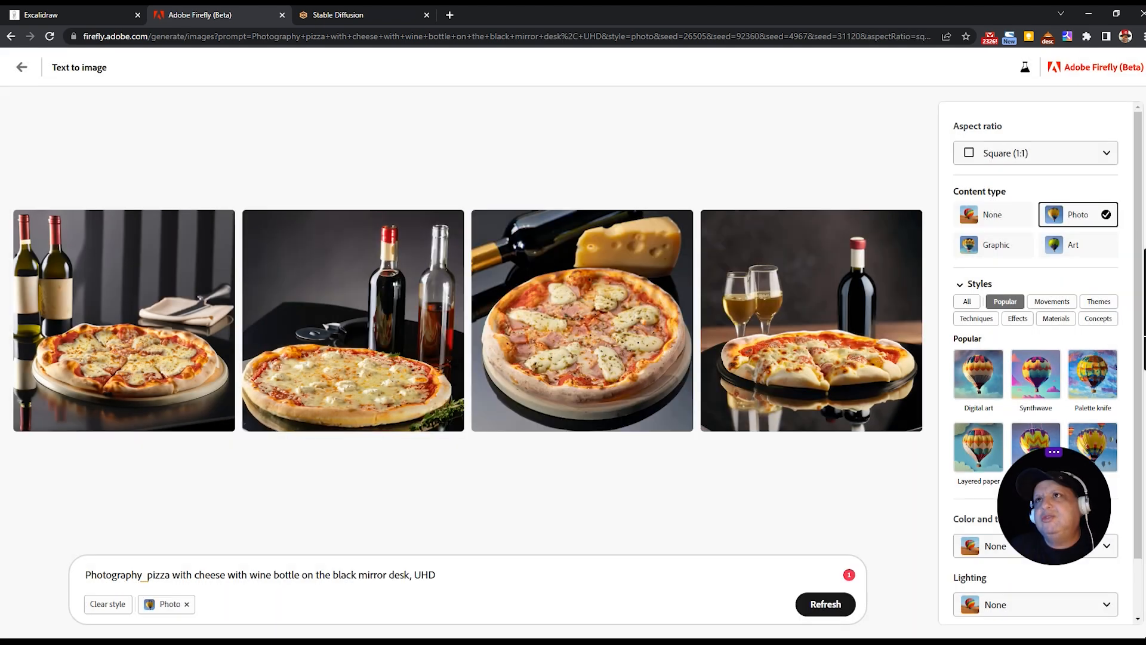
Switch to Stable Diffusion, examine the last two generated images and the image grid at full size, and close the view
{"action": "left_click", "coordinate": [335, 14]}
{"action": "left_click", "coordinate": [775, 396]}
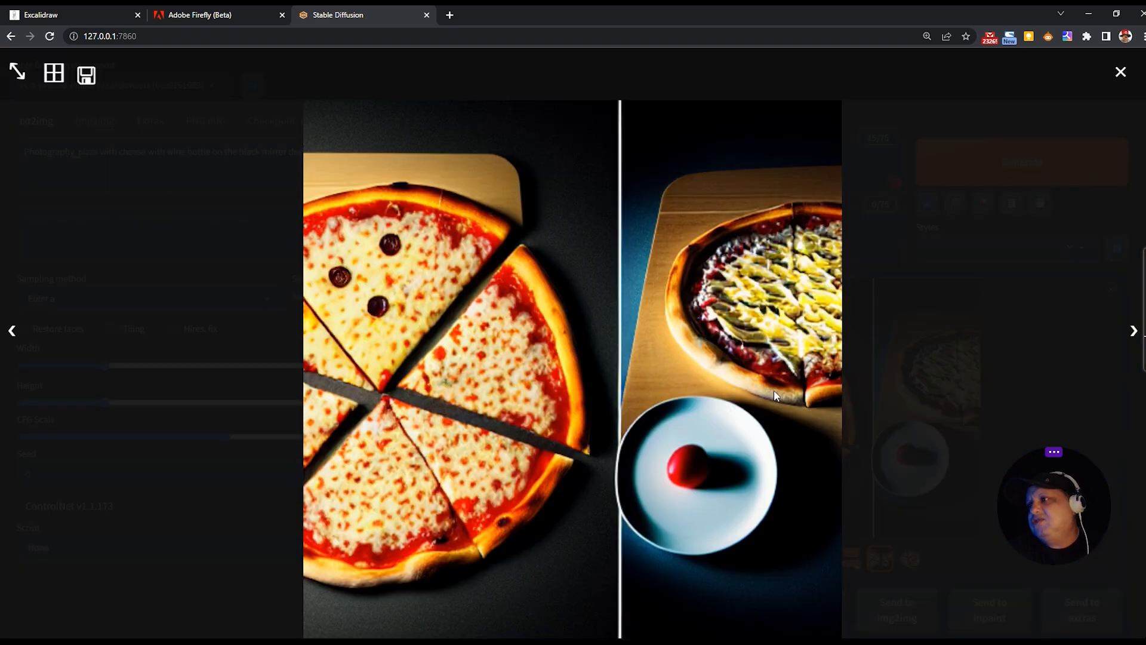
{"action": "left_click", "coordinate": [1132, 333]}
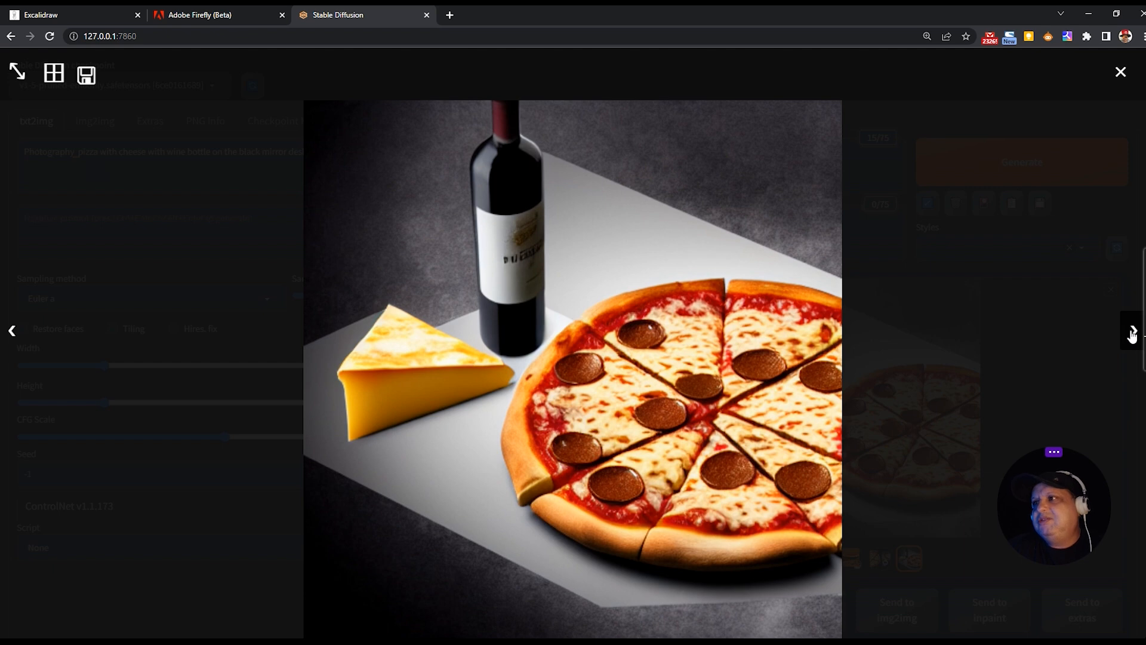
{"action": "left_click", "coordinate": [1133, 333]}
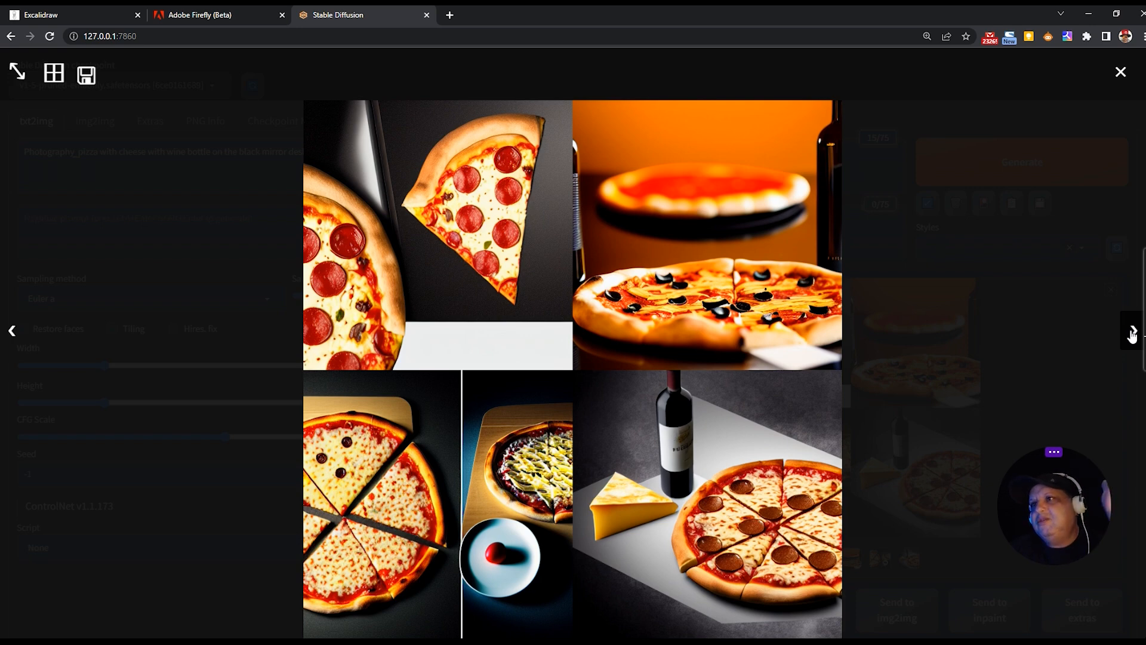
{"action": "left_click", "coordinate": [1121, 73]}
Set the sampling method to DDIM and check which Stable Diffusion checkpoints are available
{"action": "left_click", "coordinate": [266, 298]}
{"action": "scroll", "coordinate": [115, 551], "scroll_direction": "down", "scroll_amount": 2}
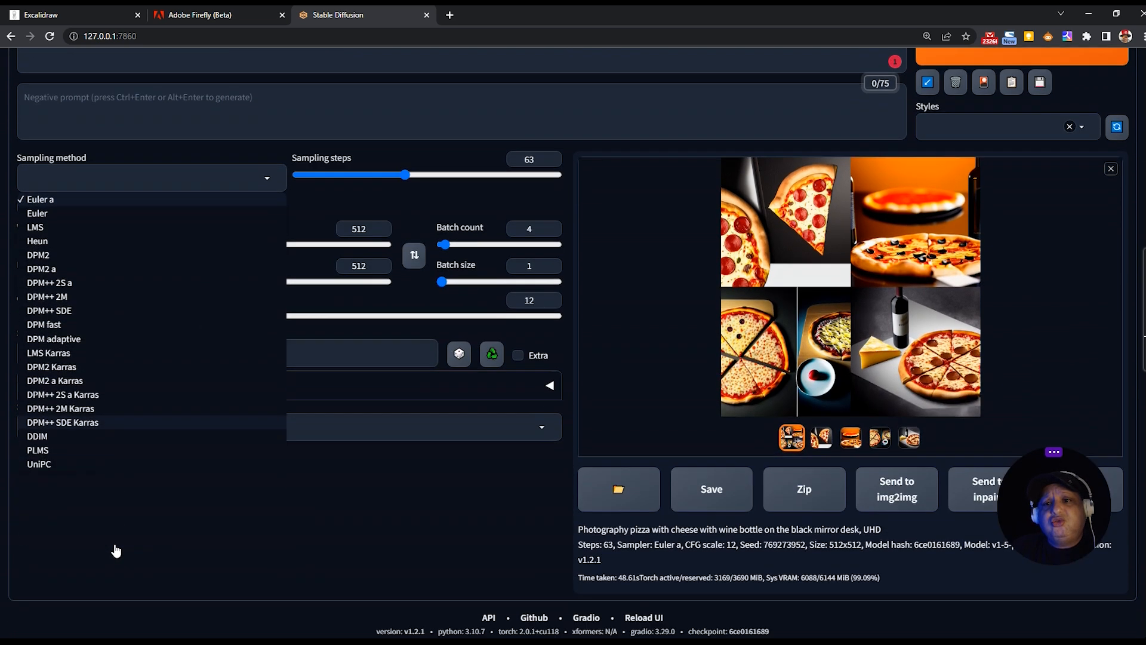
{"action": "left_click", "coordinate": [48, 430]}
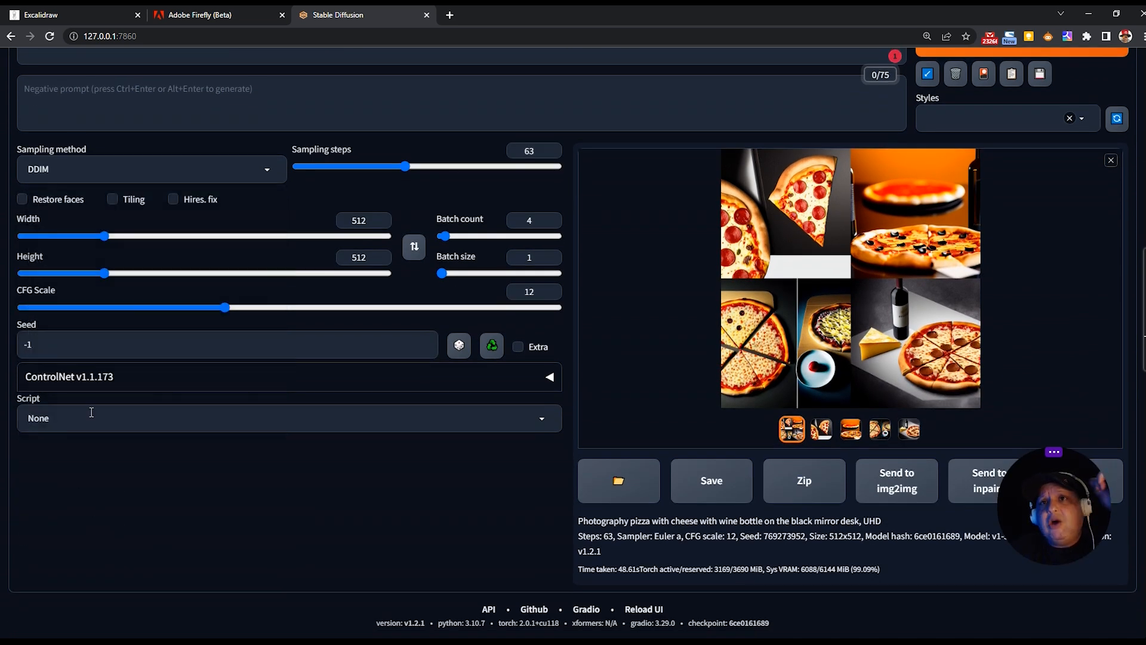
{"action": "scroll", "coordinate": [183, 471], "scroll_direction": "up", "scroll_amount": 2}
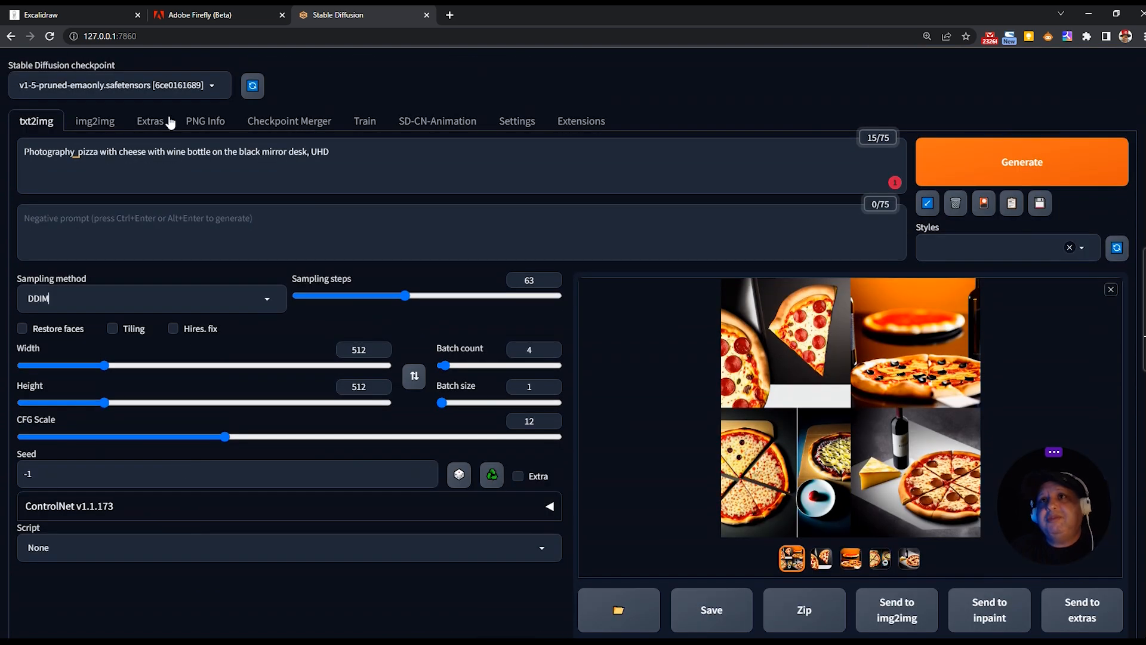
{"action": "left_click", "coordinate": [214, 90]}
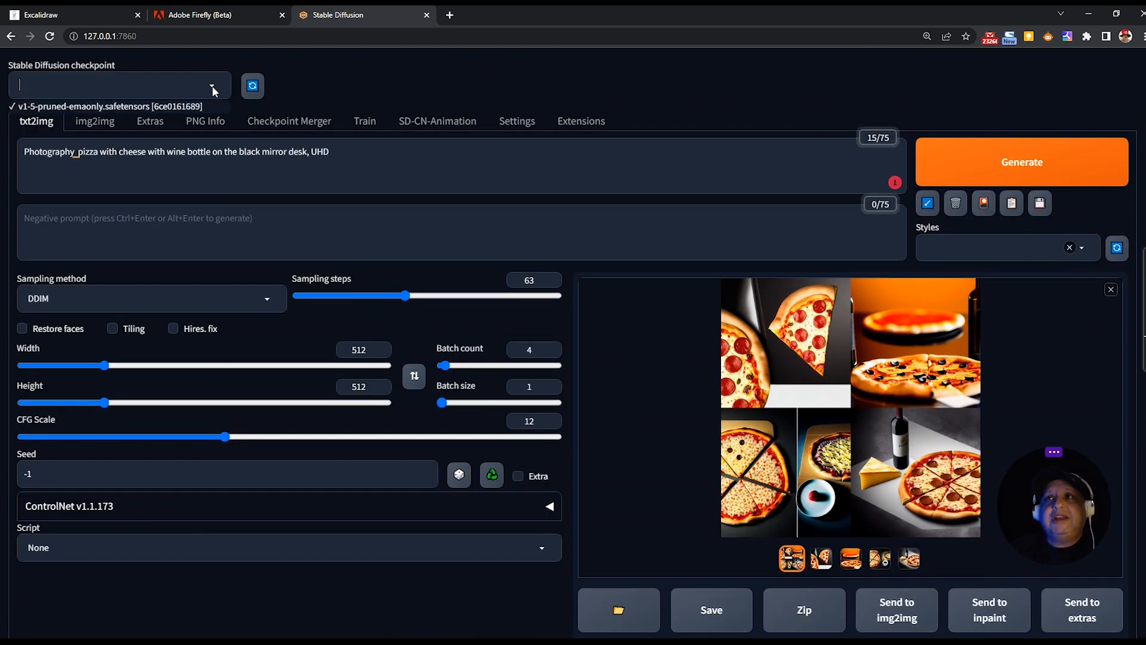
{"action": "left_click", "coordinate": [438, 83]}
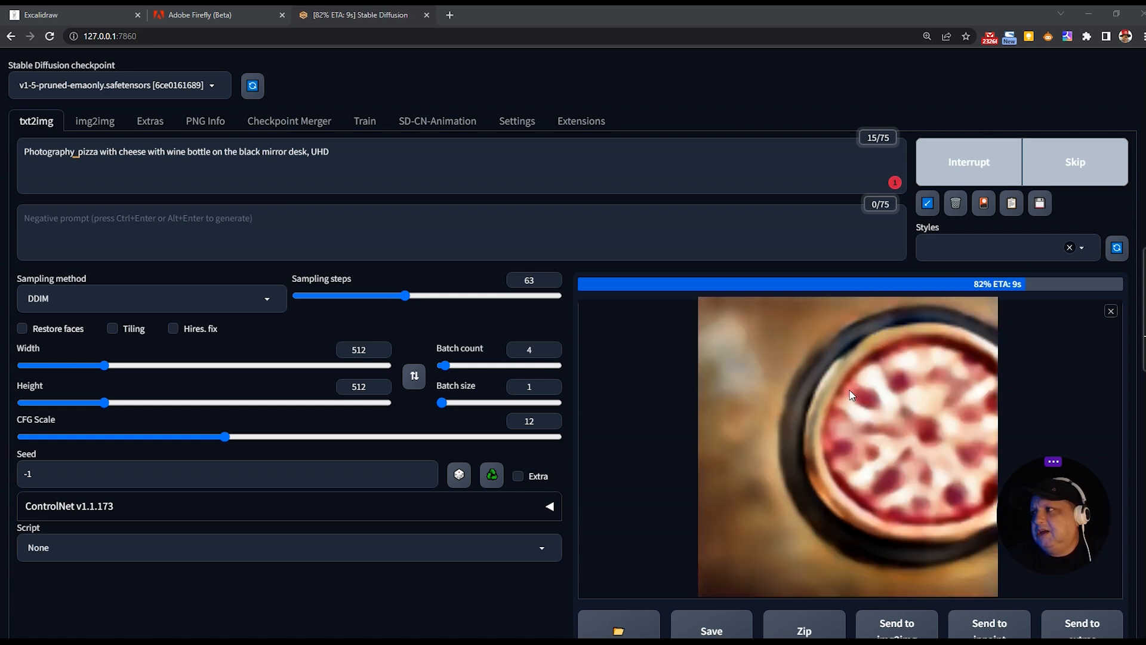
Switch to Adobe Firefly and review its enlarged wine bottle pizza images from the second to the fourth, and back to the first
{"action": "left_click", "coordinate": [184, 17]}
{"action": "mouse_move", "coordinate": [338, 400]}
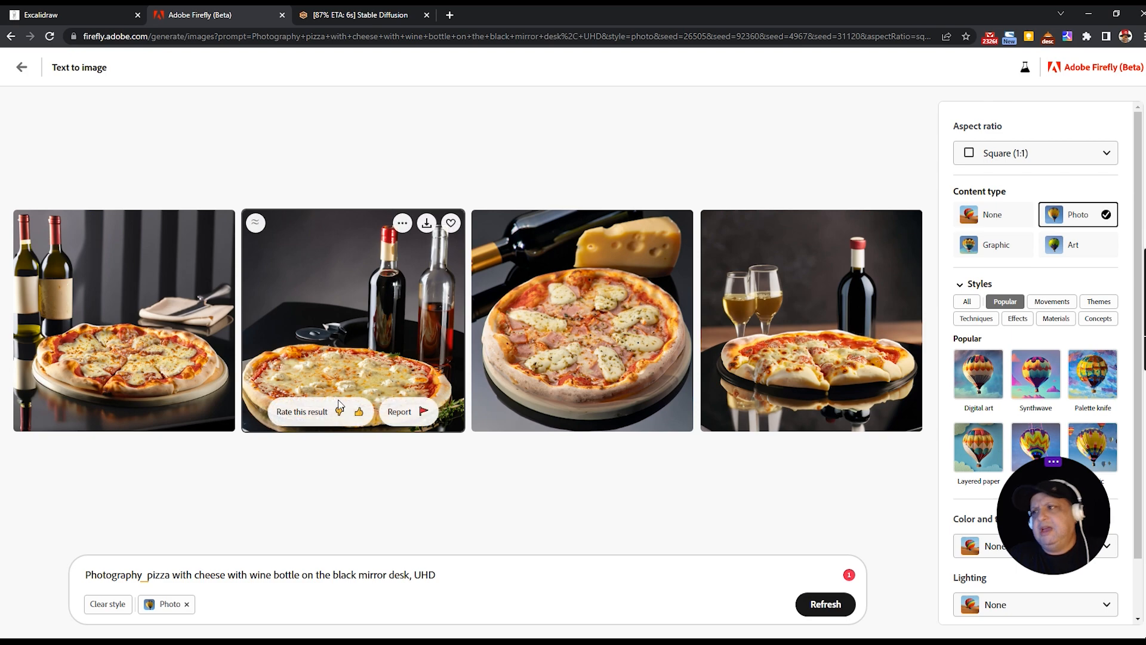
{"action": "left_click", "coordinate": [367, 316]}
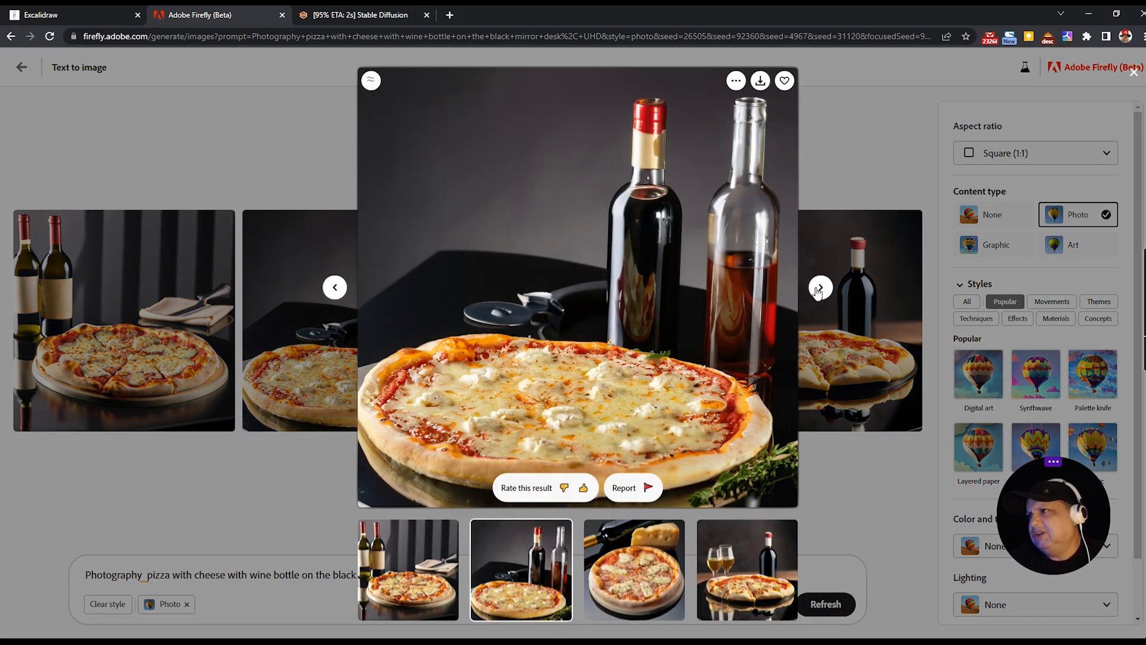
{"action": "left_click", "coordinate": [820, 288]}
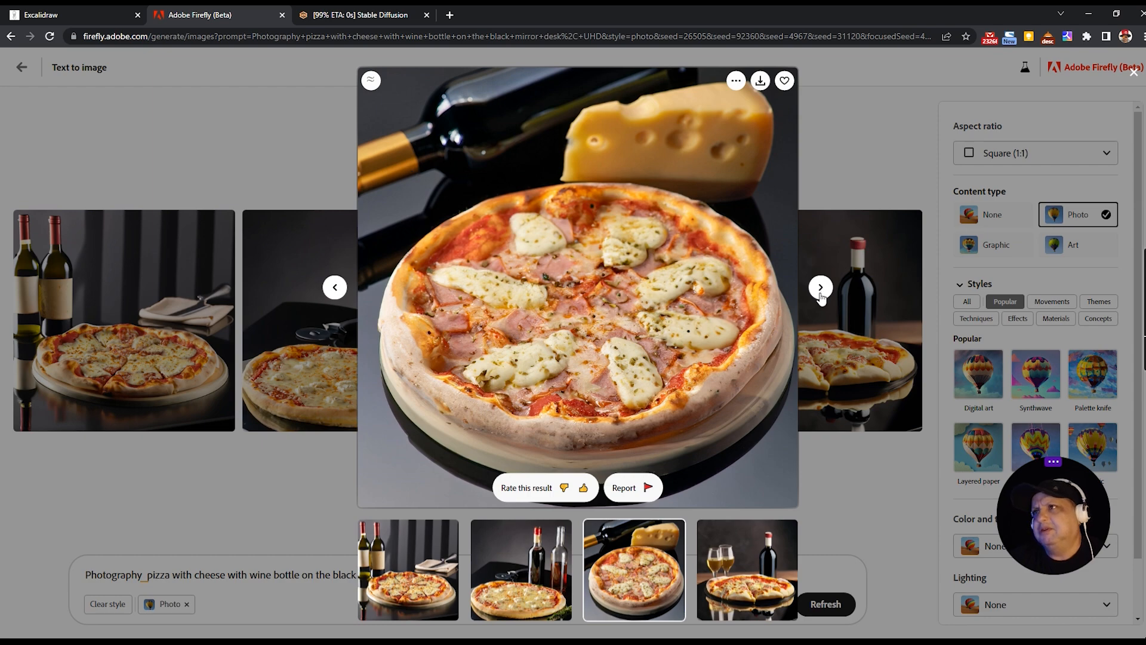
{"action": "left_click", "coordinate": [820, 289]}
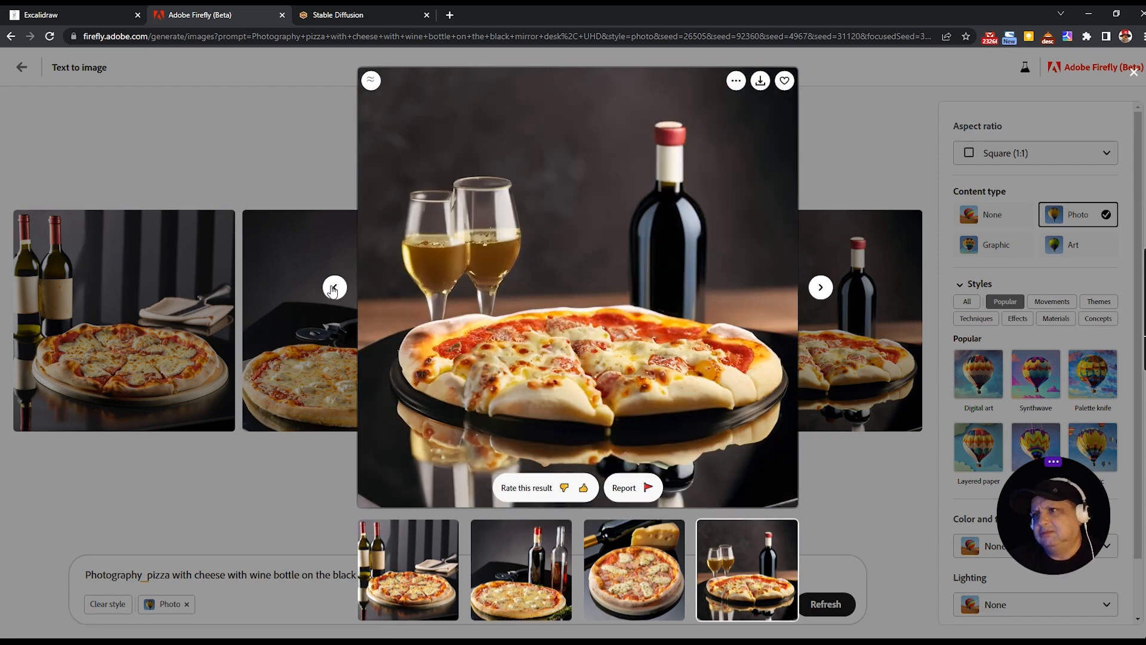
{"action": "left_click", "coordinate": [333, 289]}
{"action": "left_click", "coordinate": [334, 289]}
{"action": "left_click", "coordinate": [334, 289]}
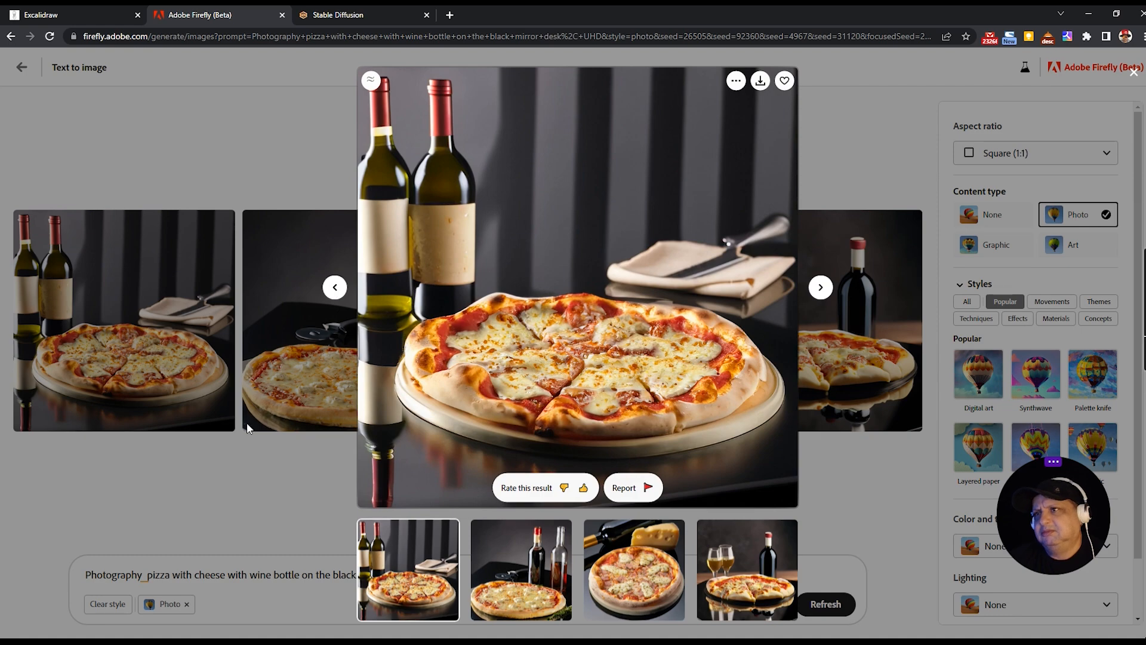
Switch to Stable Diffusion, review its image grid and single pizza images enlarged, going forwards and backwards, and select the width value
{"action": "key", "text": "Escape"}
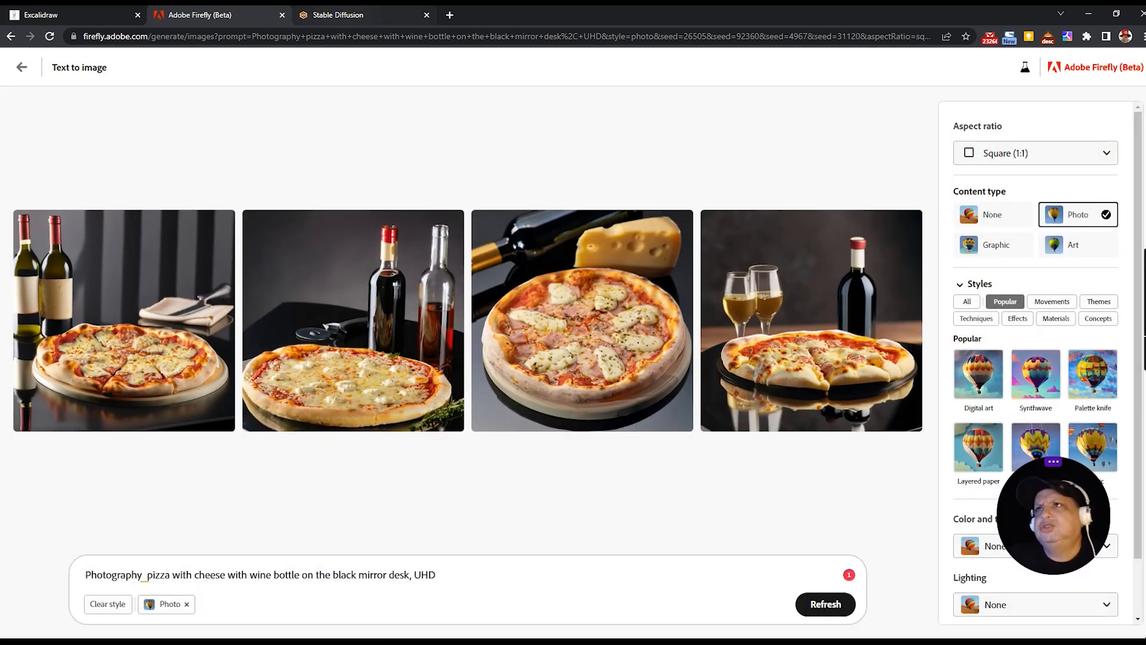
{"action": "left_click", "coordinate": [348, 15]}
{"action": "left_click", "coordinate": [748, 331]}
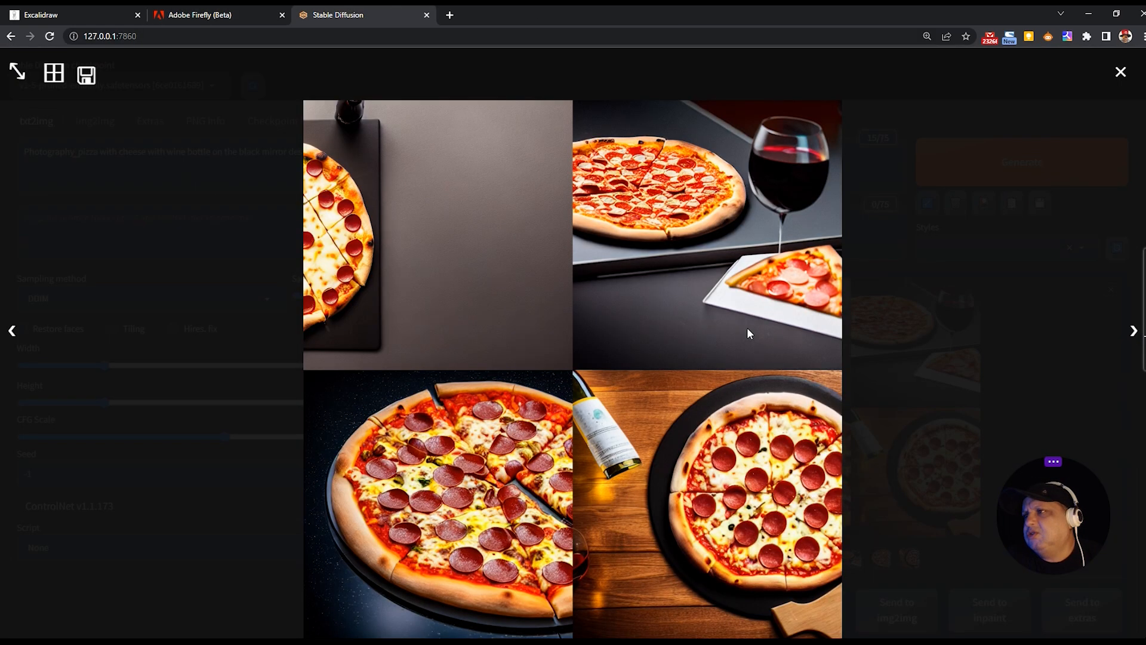
{"action": "left_click", "coordinate": [1136, 333]}
{"action": "left_click", "coordinate": [1137, 332]}
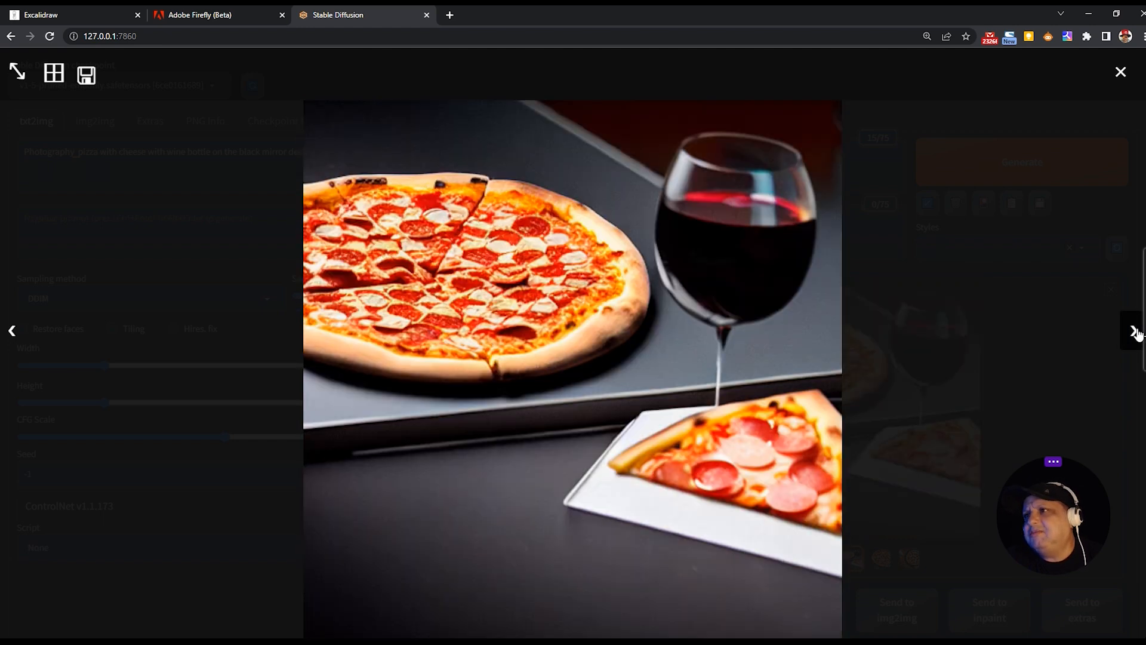
{"action": "left_click", "coordinate": [1136, 332]}
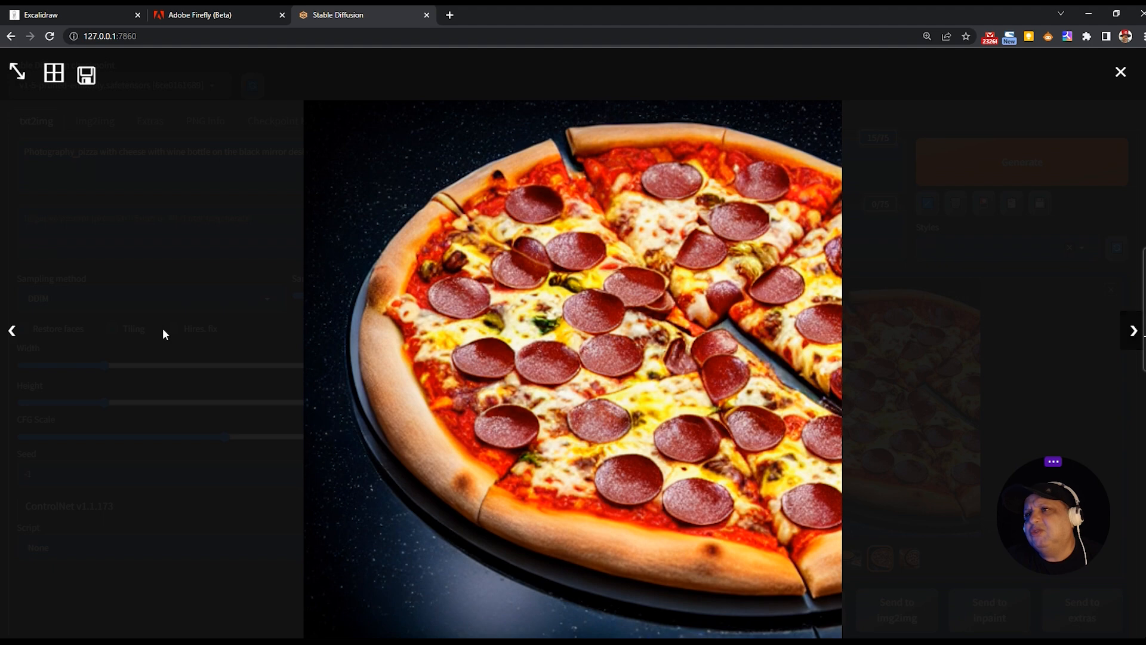
{"action": "left_click", "coordinate": [12, 332]}
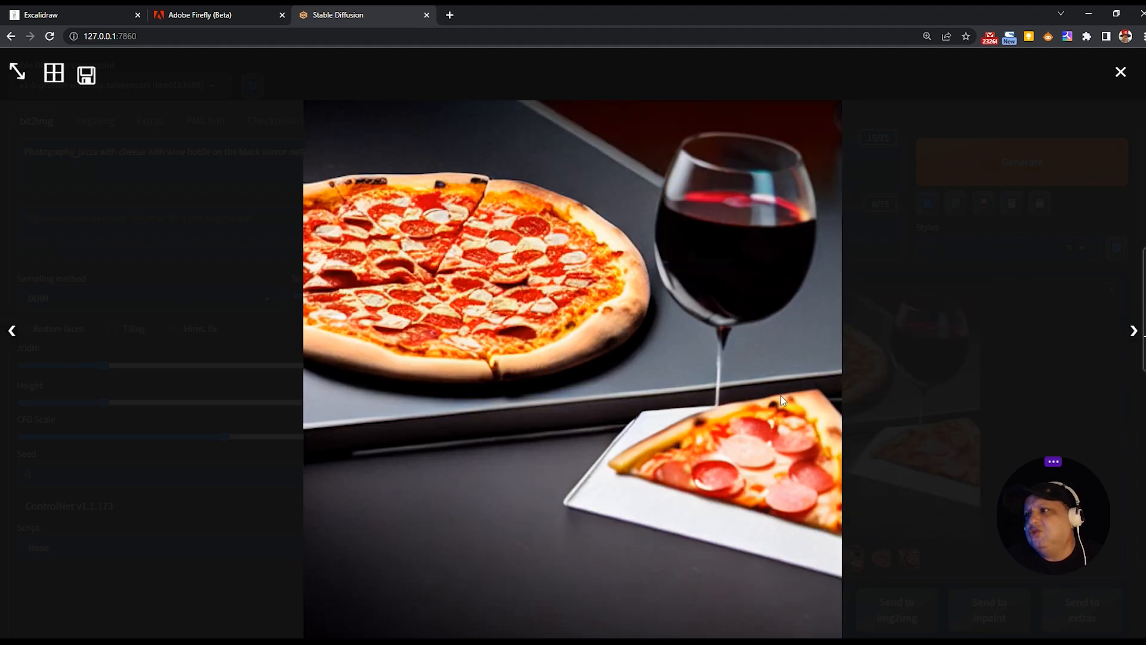
{"action": "left_click", "coordinate": [1128, 333]}
{"action": "left_click", "coordinate": [1130, 334]}
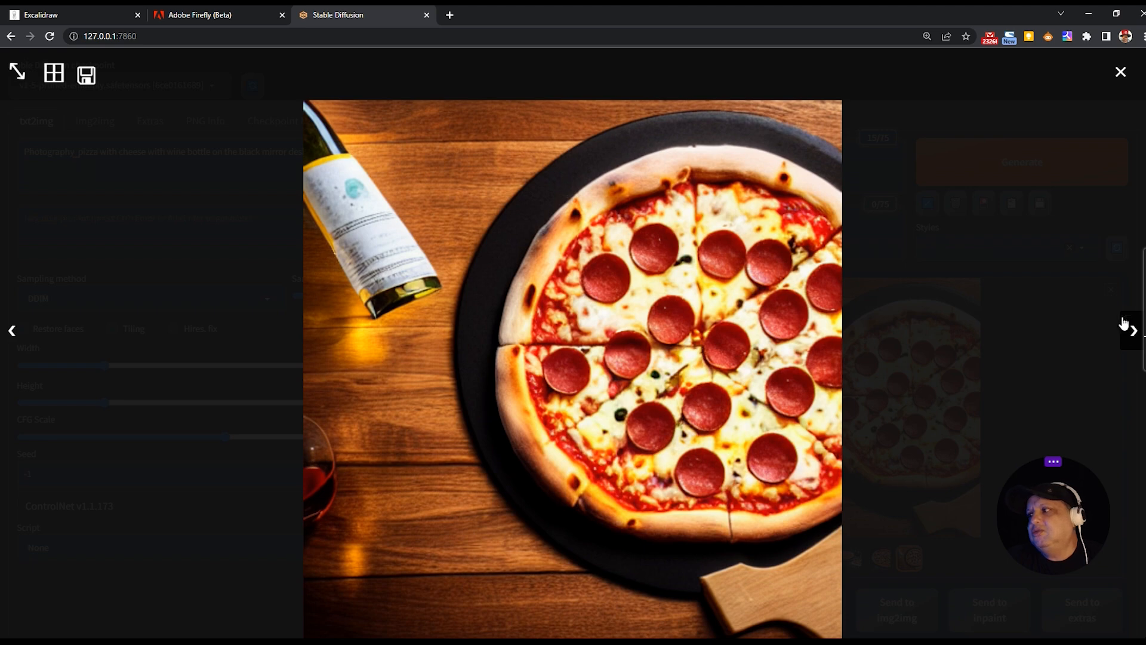
{"action": "left_click", "coordinate": [1120, 72]}
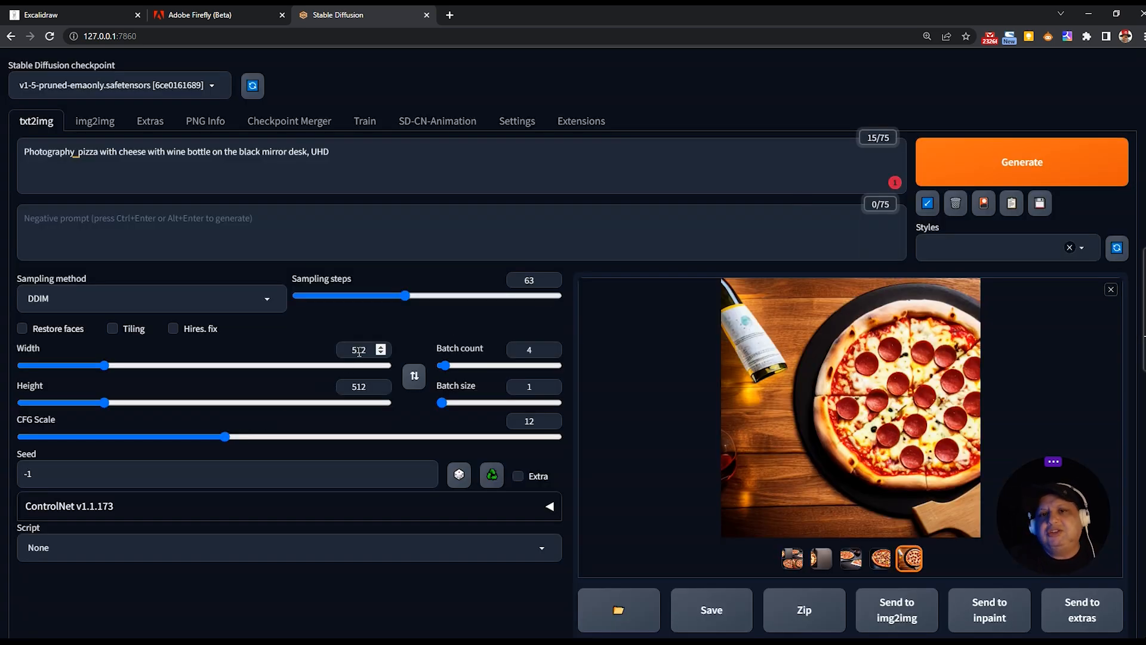
{"action": "double_click", "coordinate": [359, 351]}
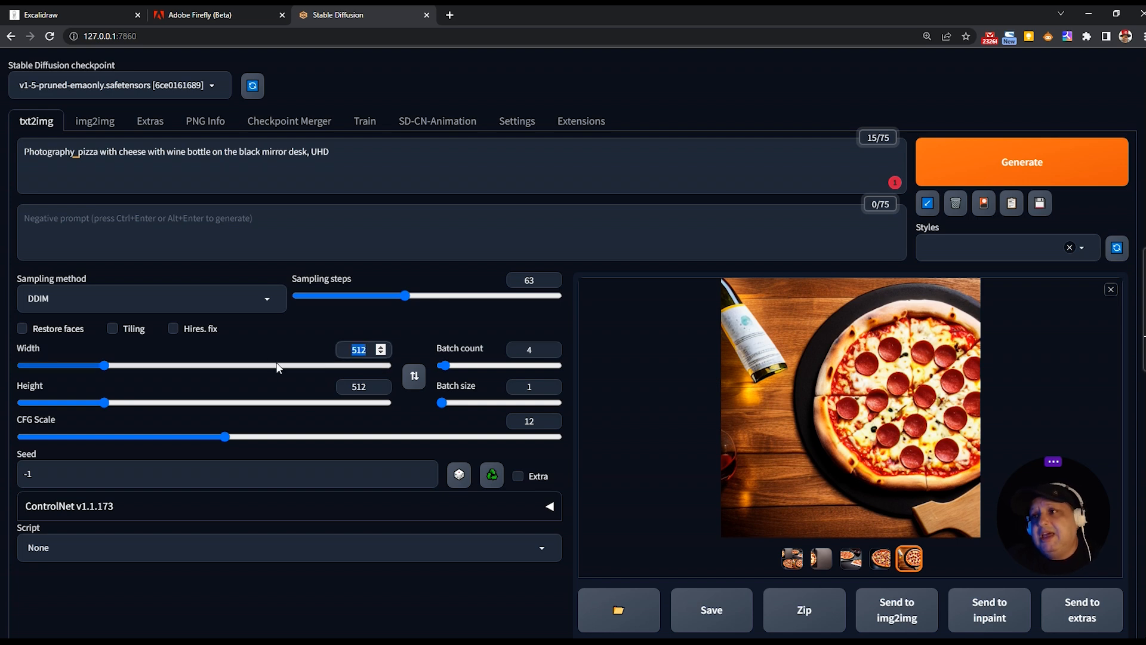
Switch to Adobe Firefly and download the fourth image, with two wine glasses, into the project05 folder, overwriting the existing JPG
{"action": "key", "text": "ctrl+shift+Tab"}
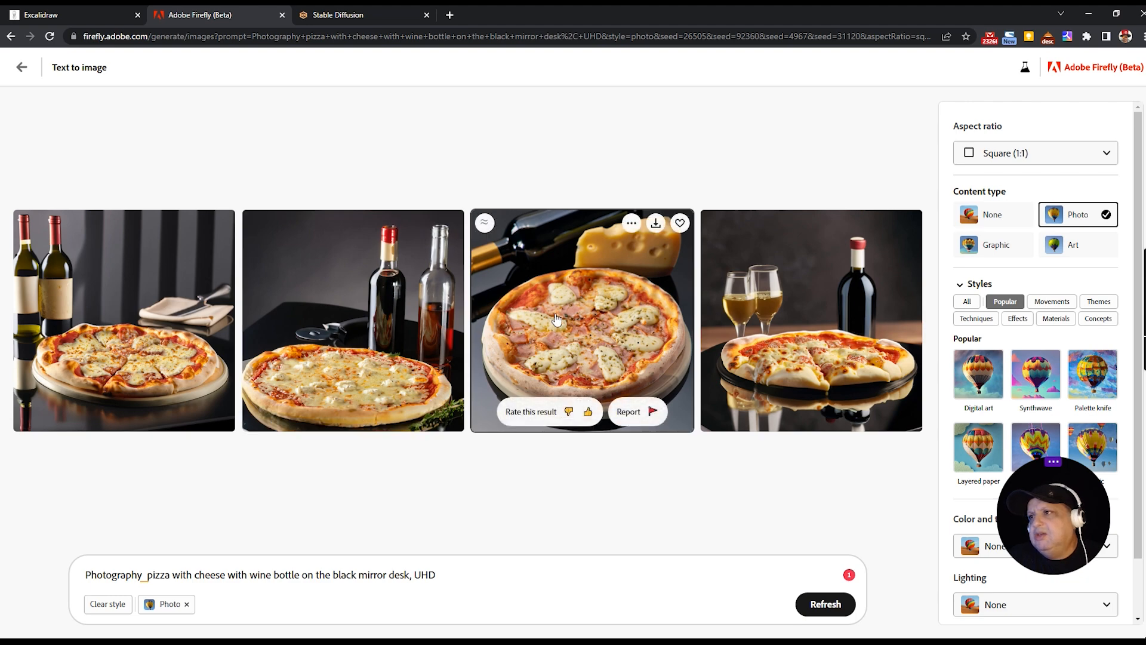
{"action": "left_click", "coordinate": [739, 227]}
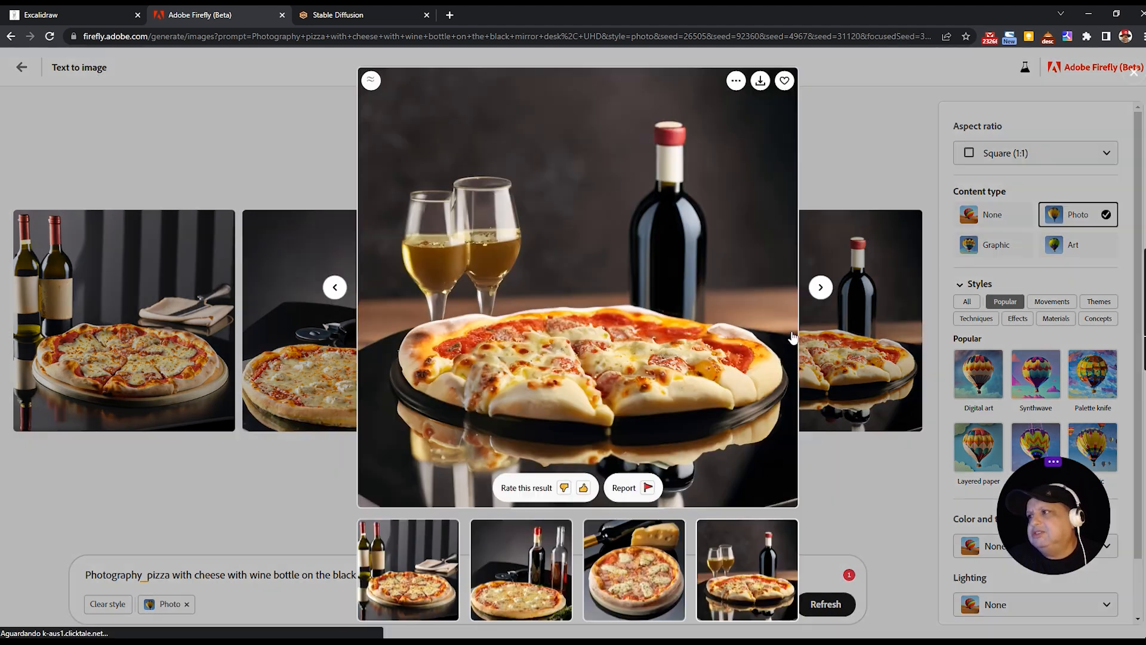
{"action": "left_click", "coordinate": [760, 81]}
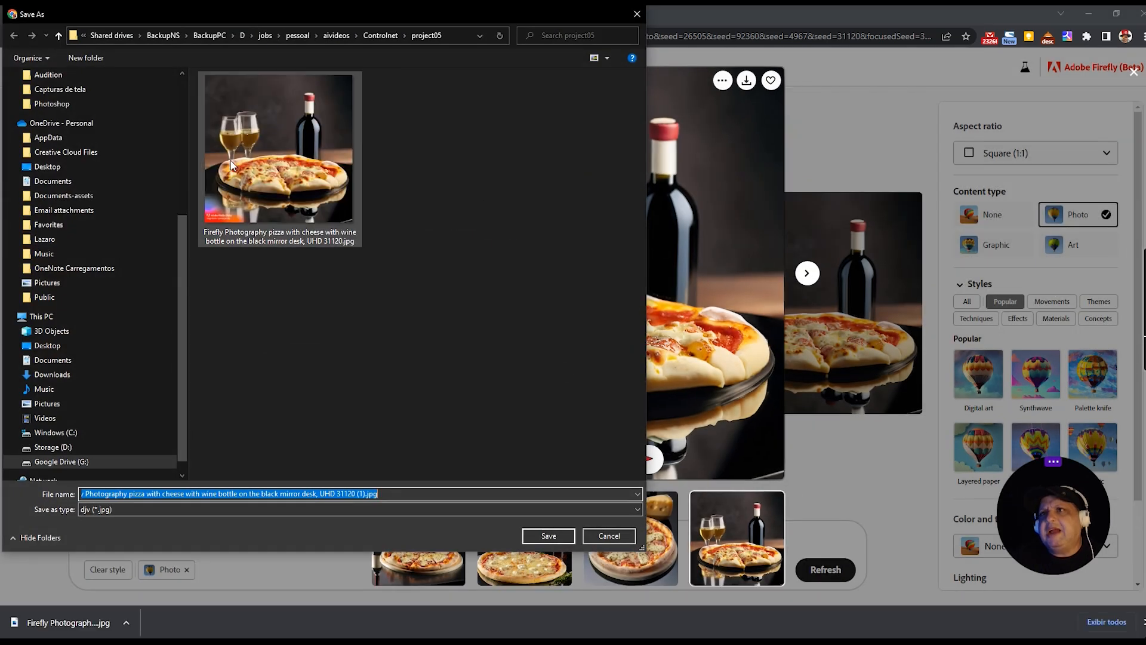
{"action": "left_click", "coordinate": [270, 164]}
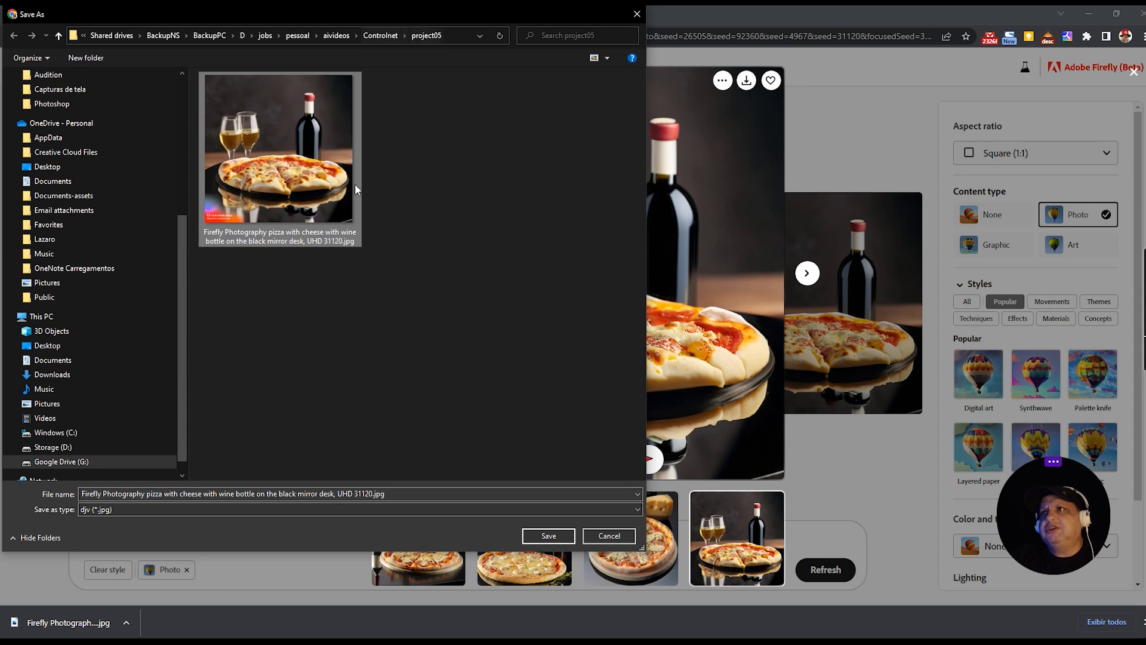
{"action": "left_click", "coordinate": [547, 535]}
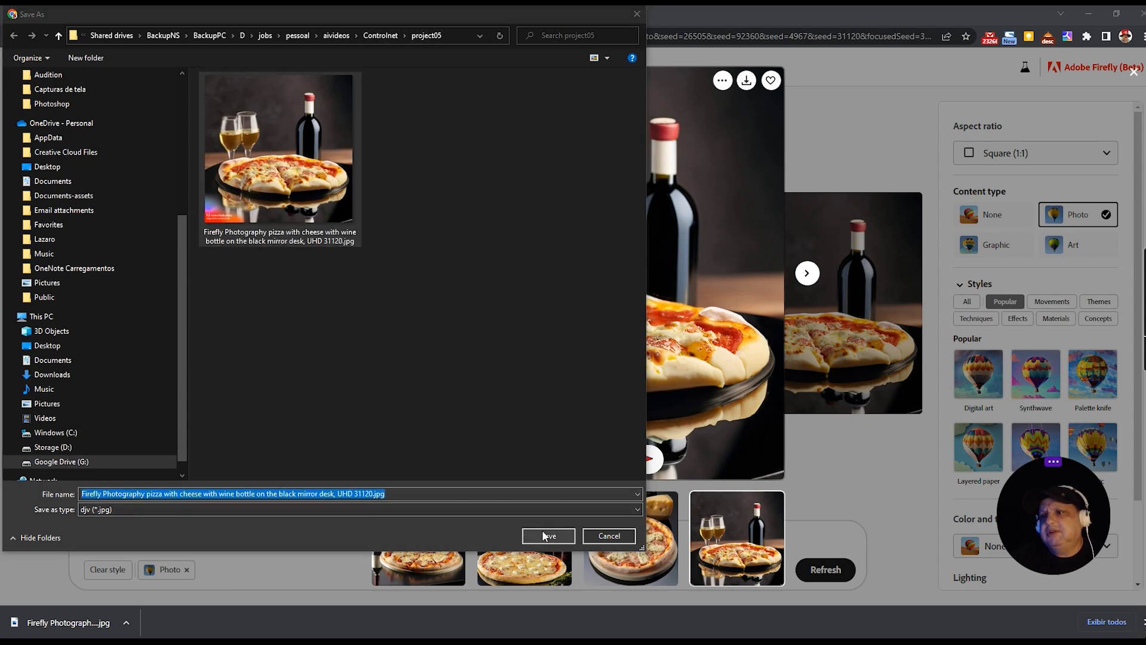
{"action": "left_click", "coordinate": [662, 337]}
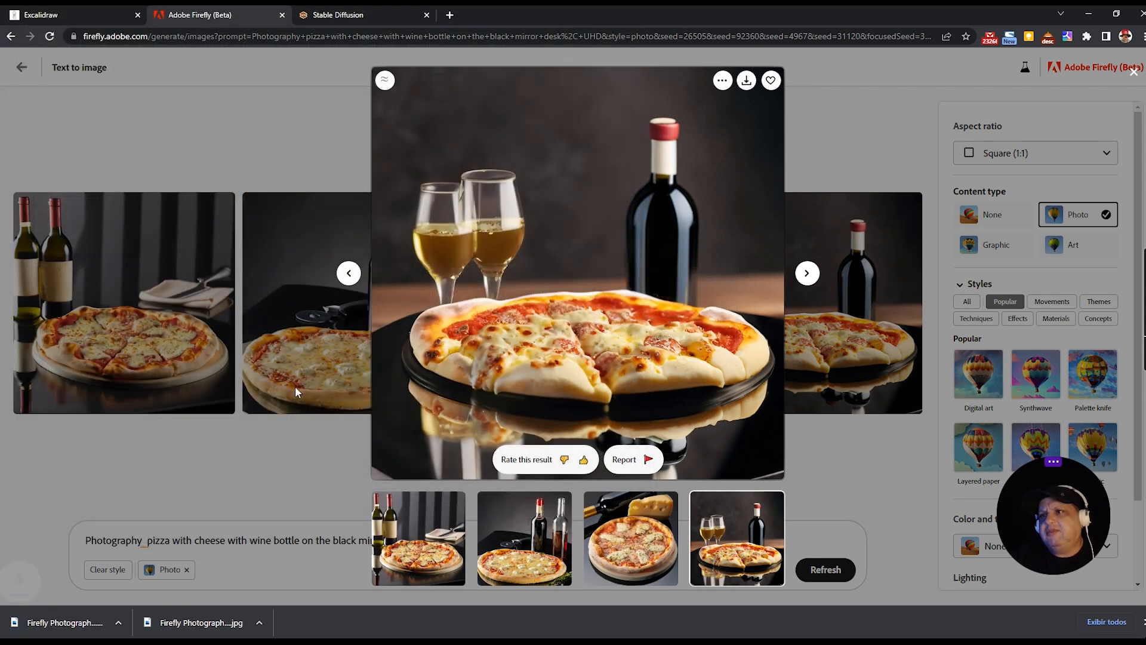
Open the downloaded Firefly JPG, check its file information for the image size, and close the viewer and the enlarged image
{"action": "left_click", "coordinate": [267, 622]}
{"action": "left_click", "coordinate": [300, 582]}
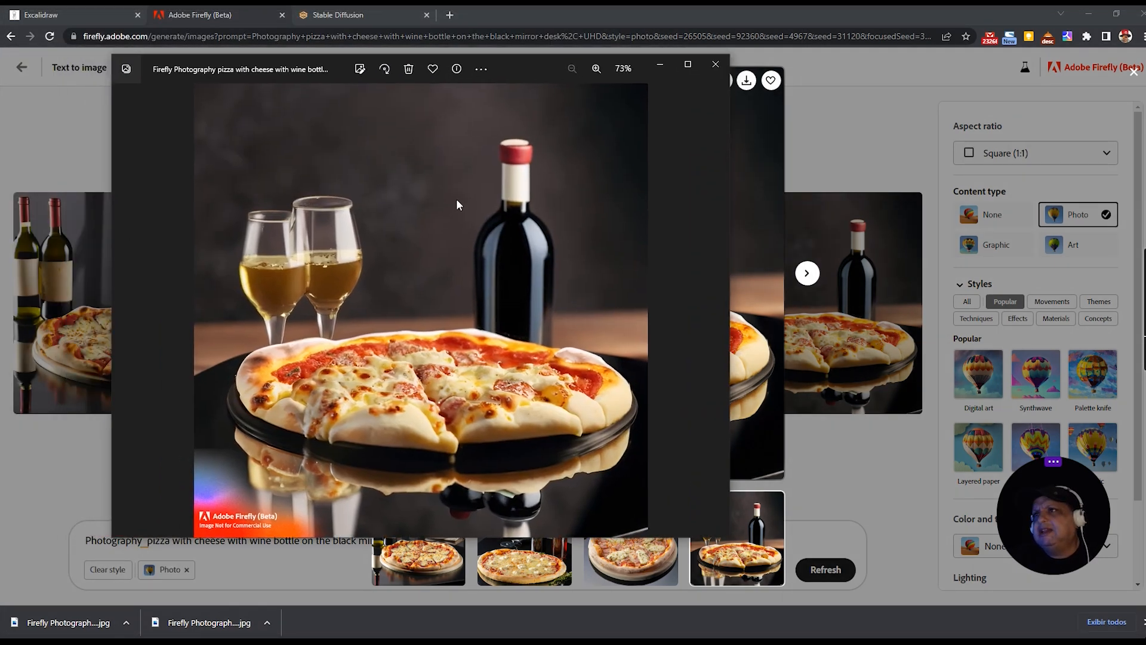
{"action": "right_click", "coordinate": [425, 192]}
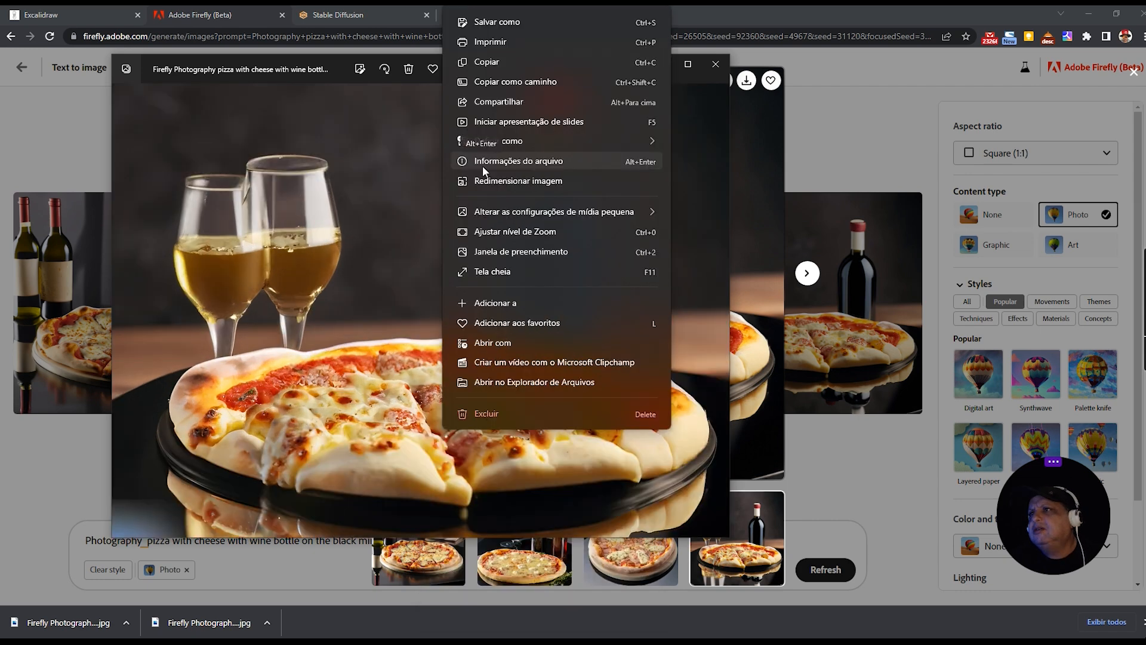
{"action": "left_click", "coordinate": [484, 169]}
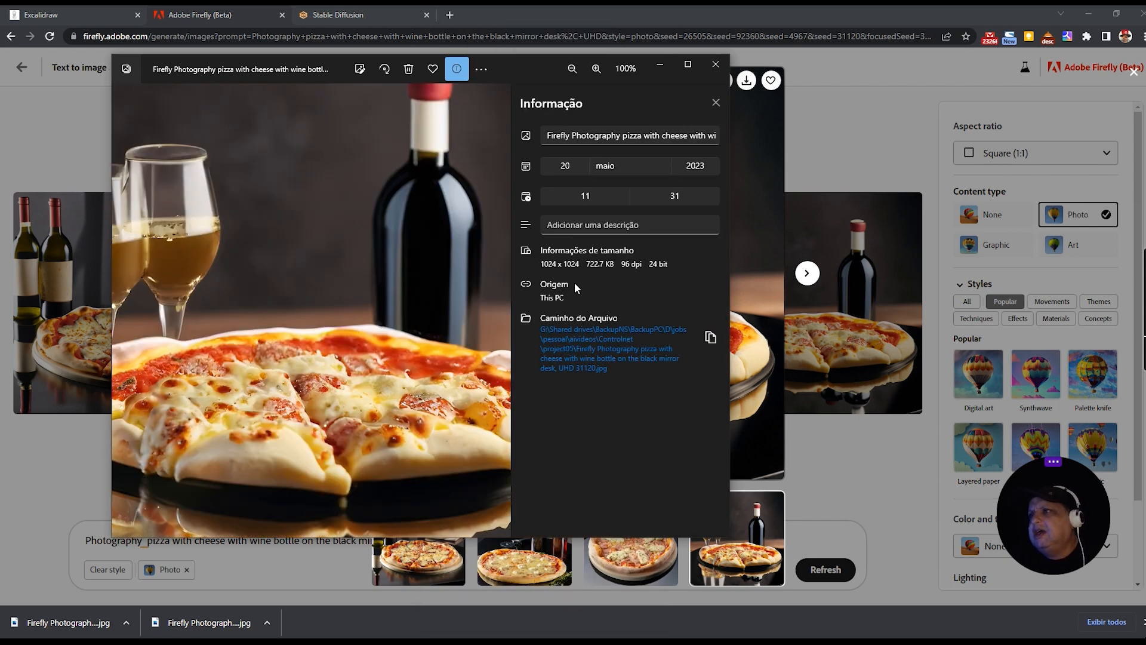
{"action": "left_click", "coordinate": [715, 64]}
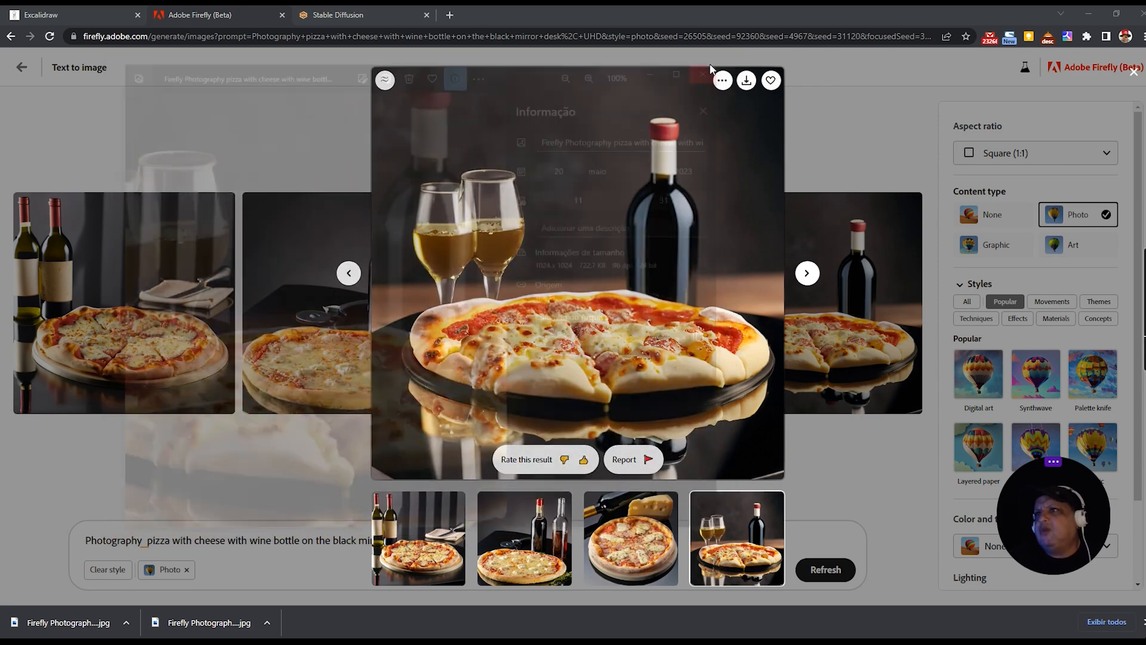
{"action": "left_click", "coordinate": [822, 157]}
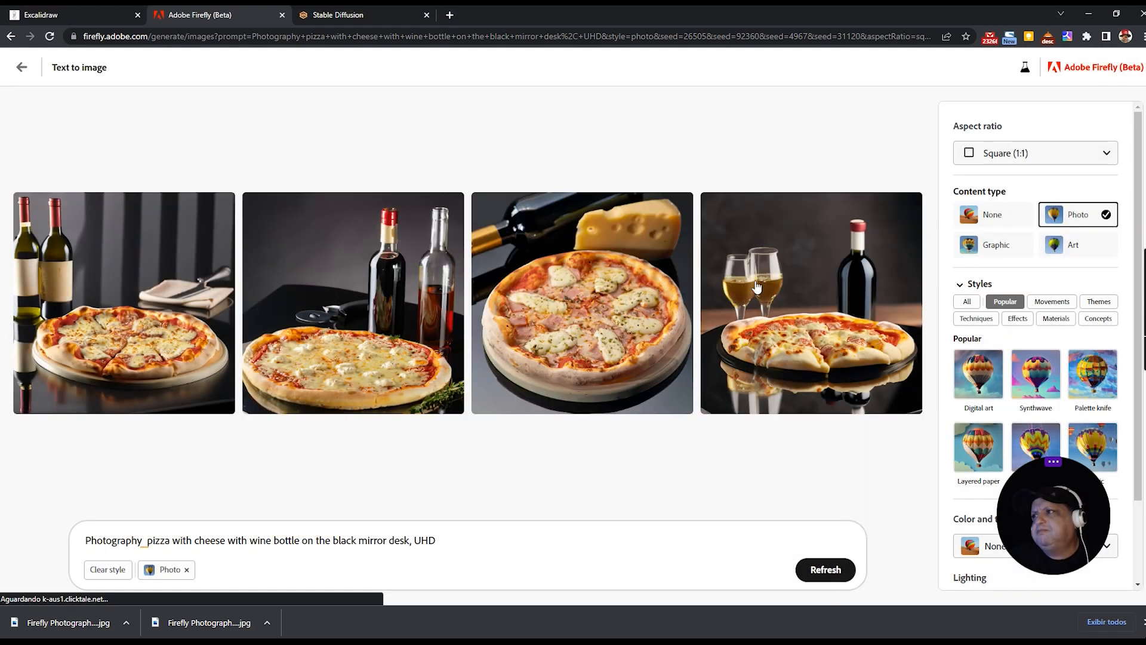
Switch to Stable Diffusion, set the width and height to 1024 and the batch count to 1, and generate an image
{"action": "left_click", "coordinate": [358, 14]}
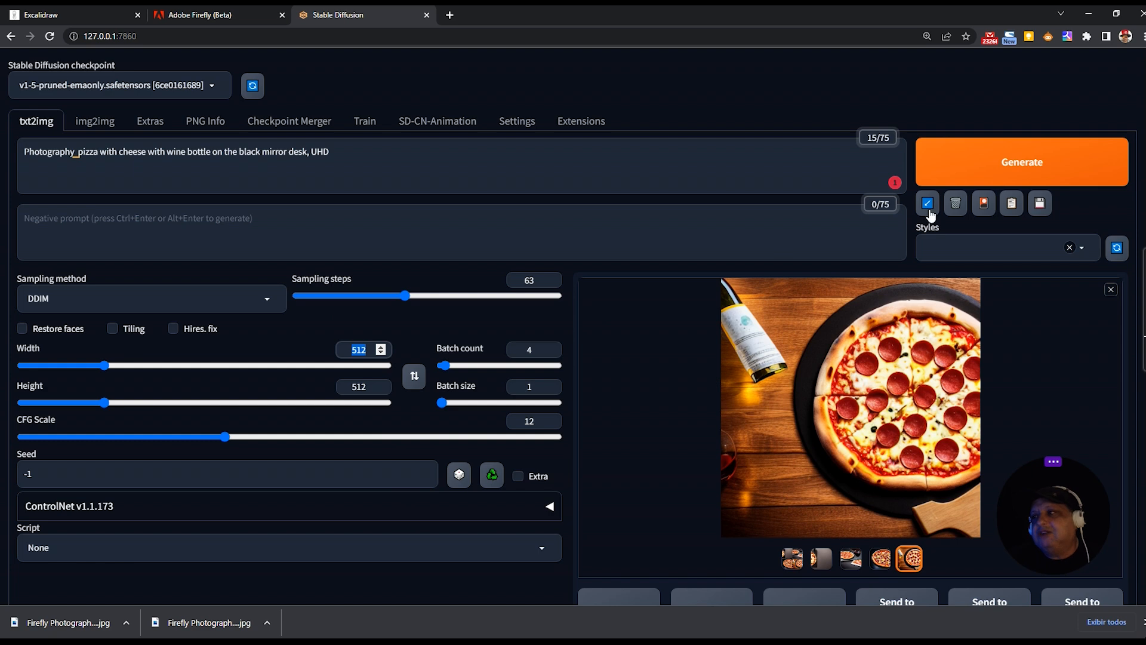
{"action": "left_click", "coordinate": [1006, 156]}
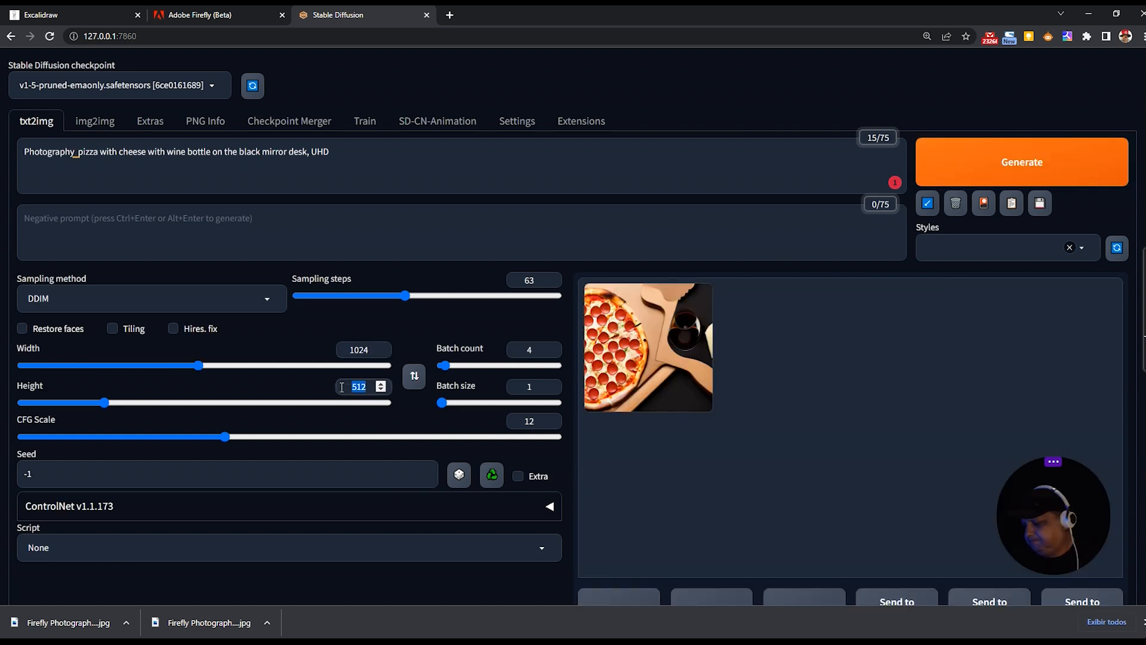
{"action": "type", "text": "1024"}
{"action": "left_click", "coordinate": [996, 167]}
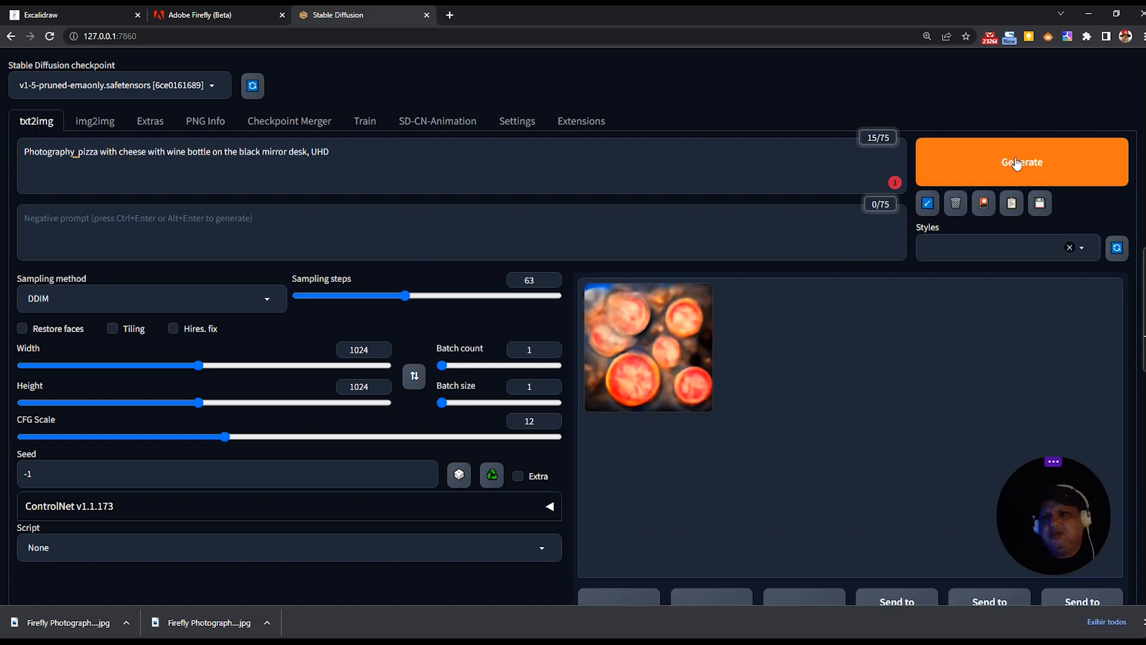
{"action": "left_click", "coordinate": [1017, 165]}
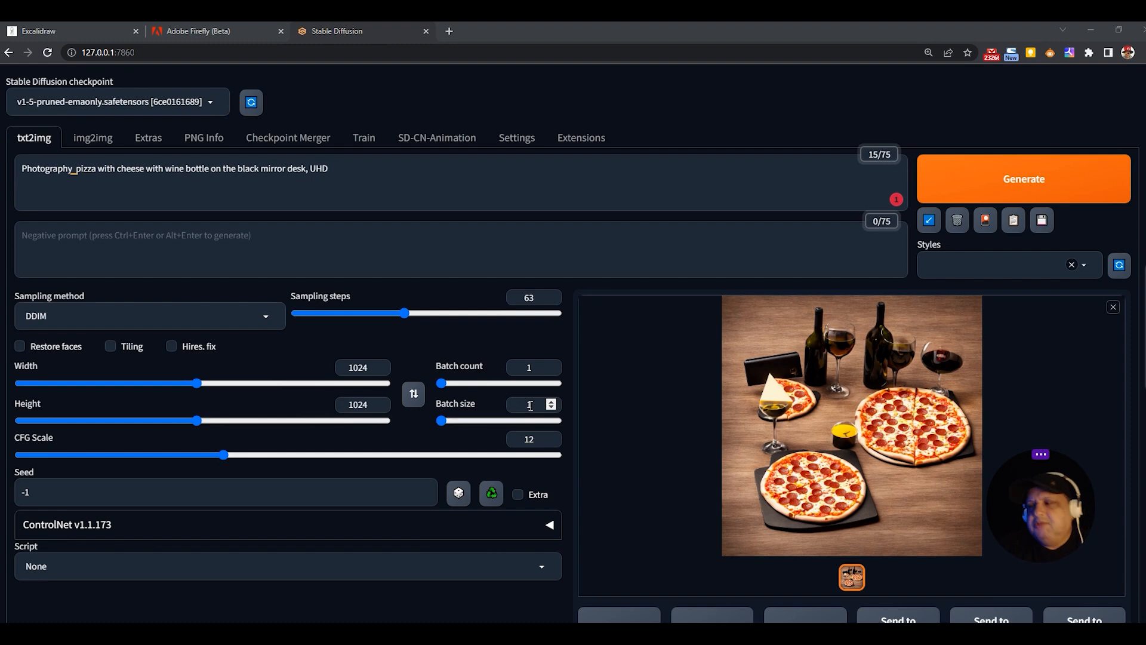
Enlarge the newly generated Stable Diffusion image and save it as 00027-2833263069.png in the project05 folder
{"action": "left_click", "coordinate": [765, 396]}
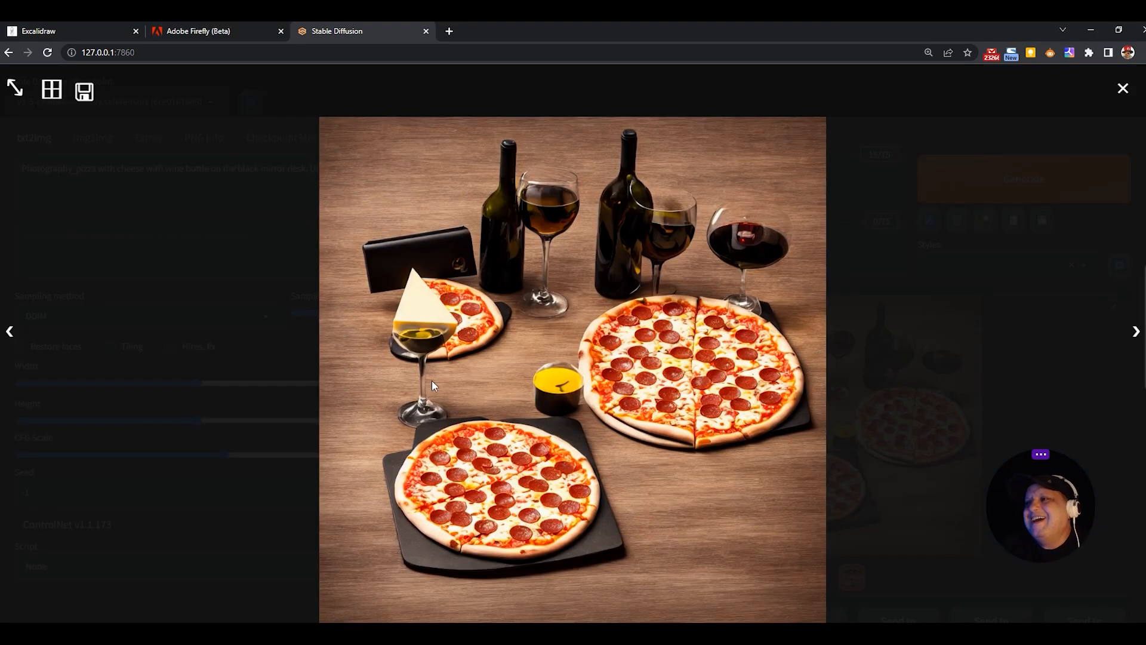
{"action": "right_click", "coordinate": [521, 306]}
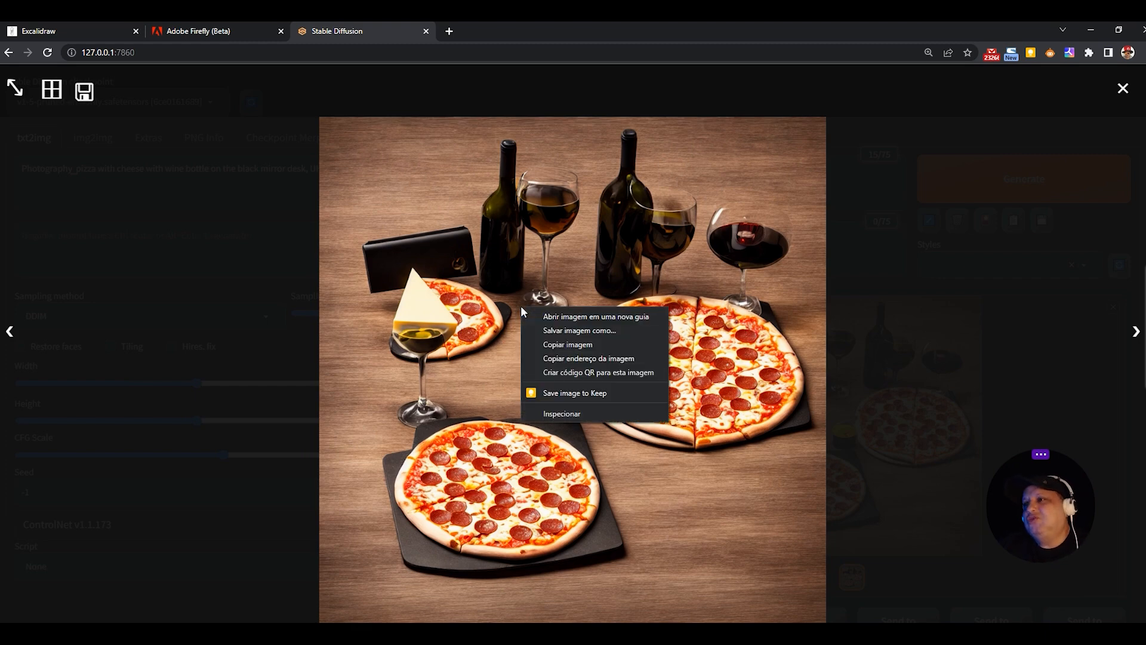
{"action": "left_click", "coordinate": [562, 333]}
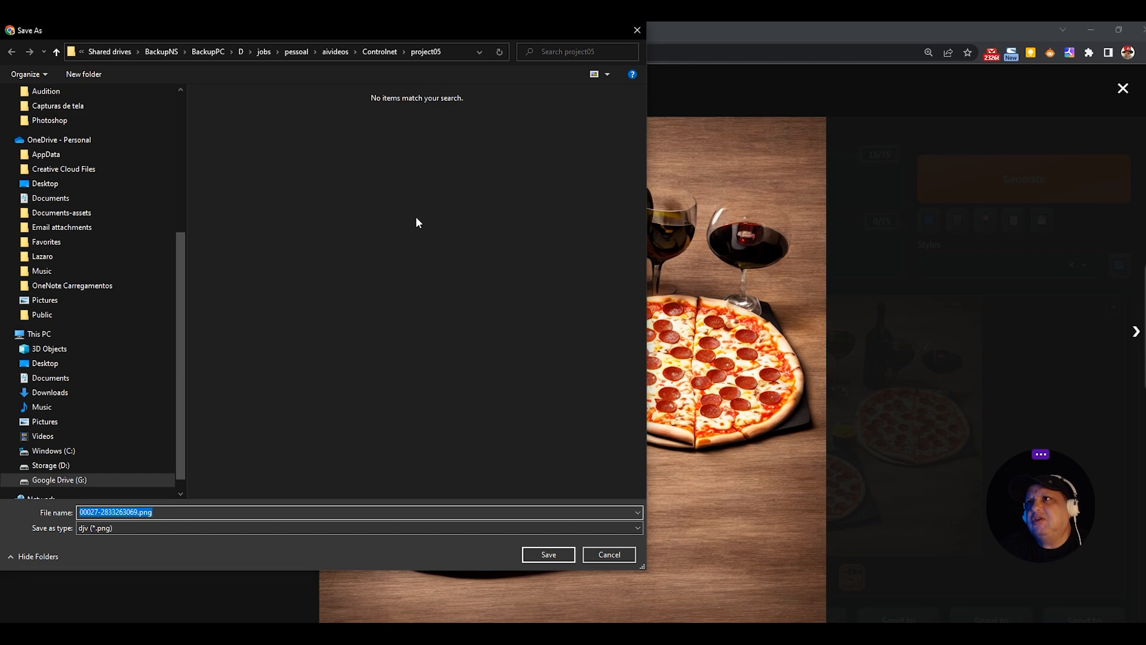
{"action": "left_click", "coordinate": [542, 554]}
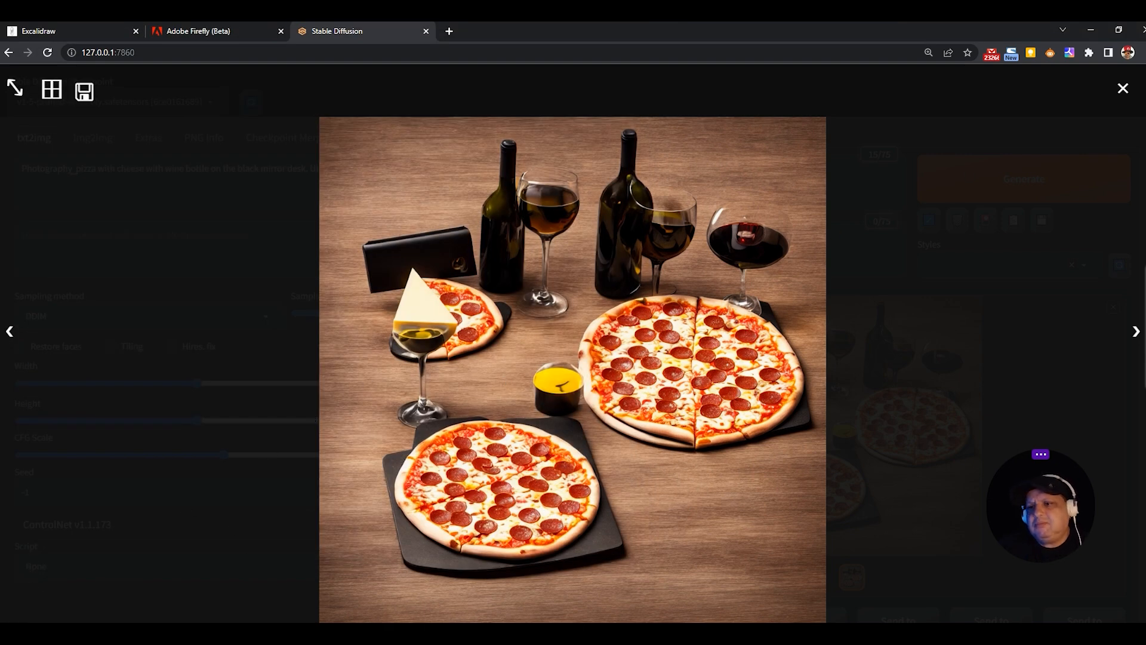
Show the saved PNG in its project05 folder, open it in the image viewer, and move the viewer aside
{"action": "left_click", "coordinate": [269, 627]}
{"action": "left_click", "coordinate": [280, 598]}
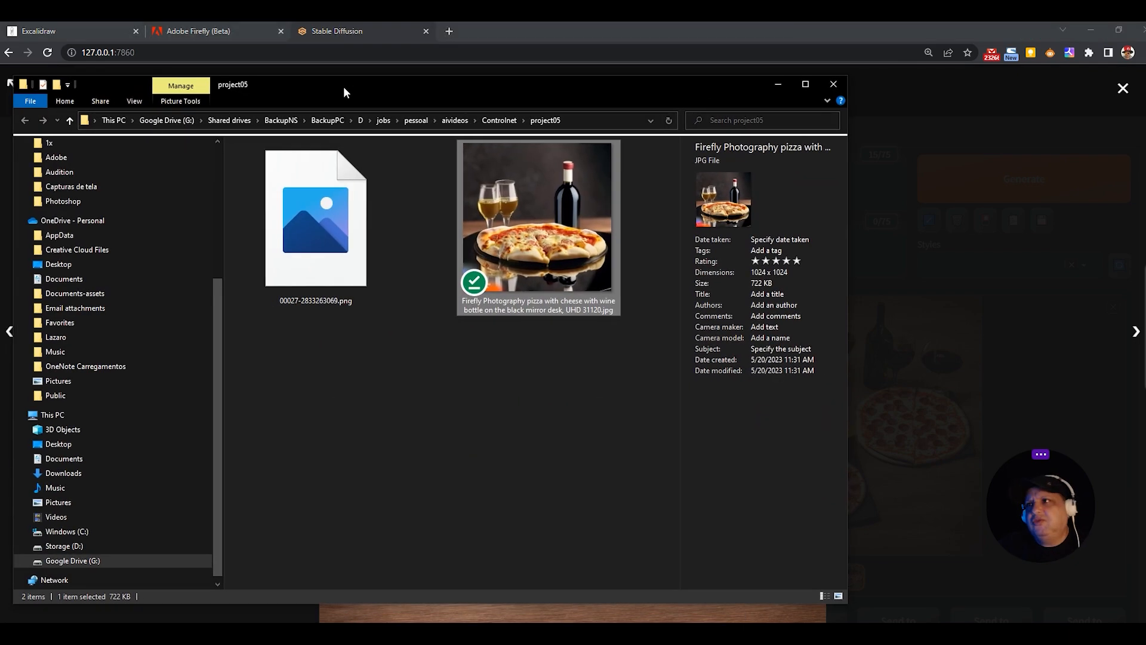
{"action": "left_click_drag", "start_coordinate": [343, 87], "coordinate": [389, 114]}
{"action": "double_click", "coordinate": [356, 279]}
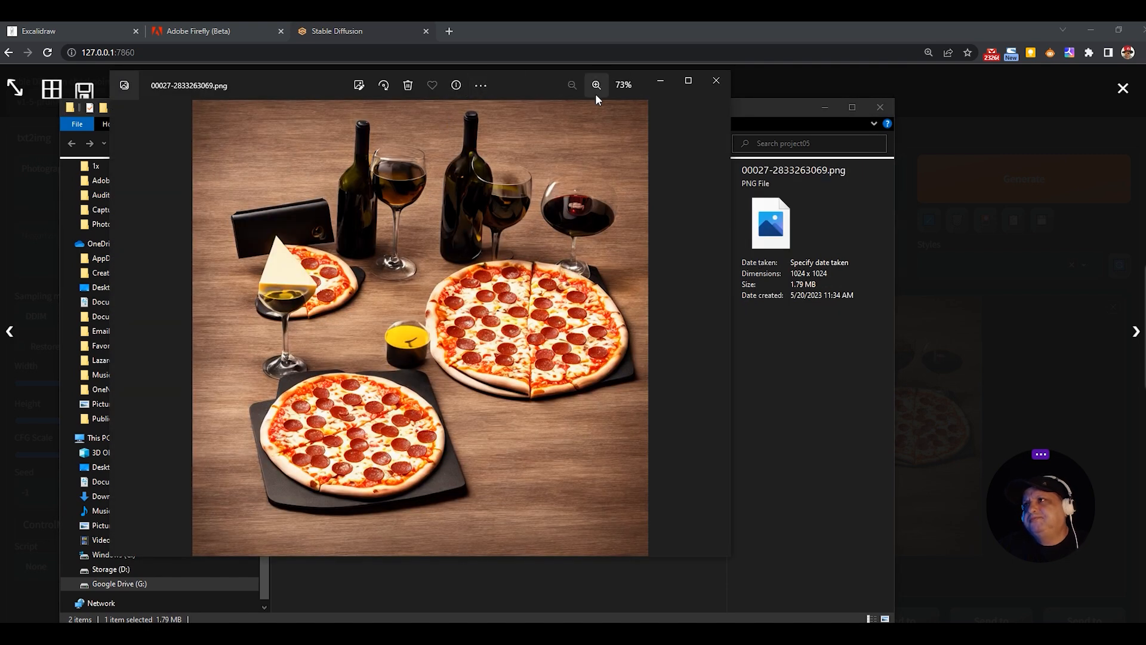
{"action": "left_click_drag", "start_coordinate": [518, 86], "coordinate": [312, 166]}
Open the Firefly JPG from the same folder beside the Stable Diffusion image and close the folder window to compare both
{"action": "double_click", "coordinate": [590, 229]}
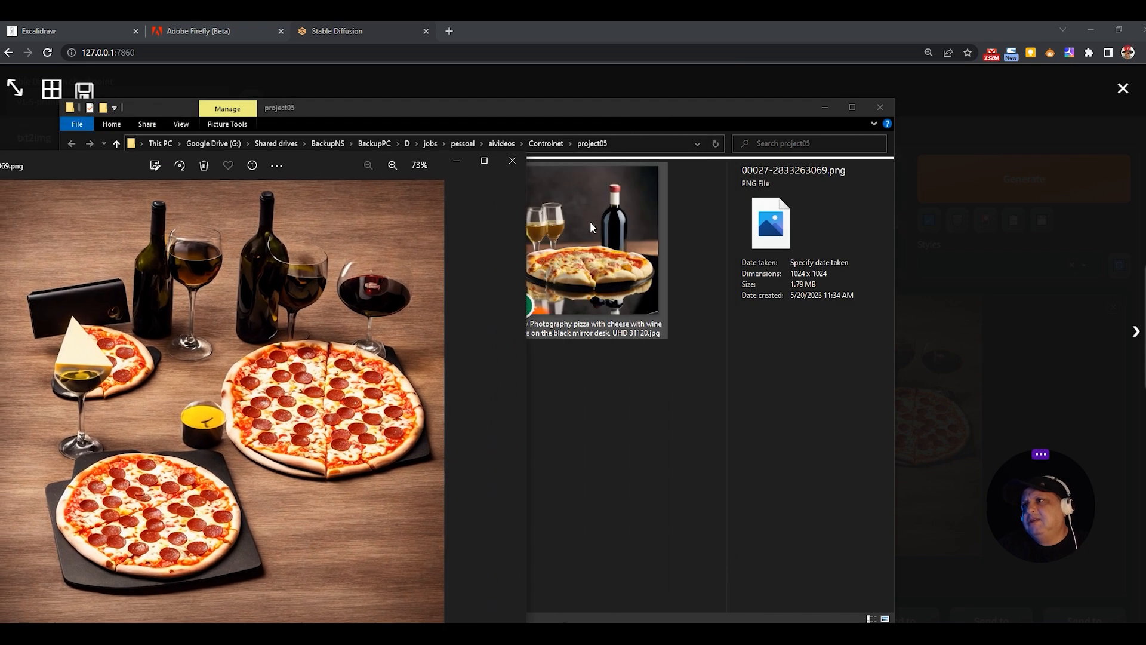
{"action": "left_click_drag", "start_coordinate": [504, 81], "coordinate": [852, 126]}
{"action": "left_click", "coordinate": [434, 111]}
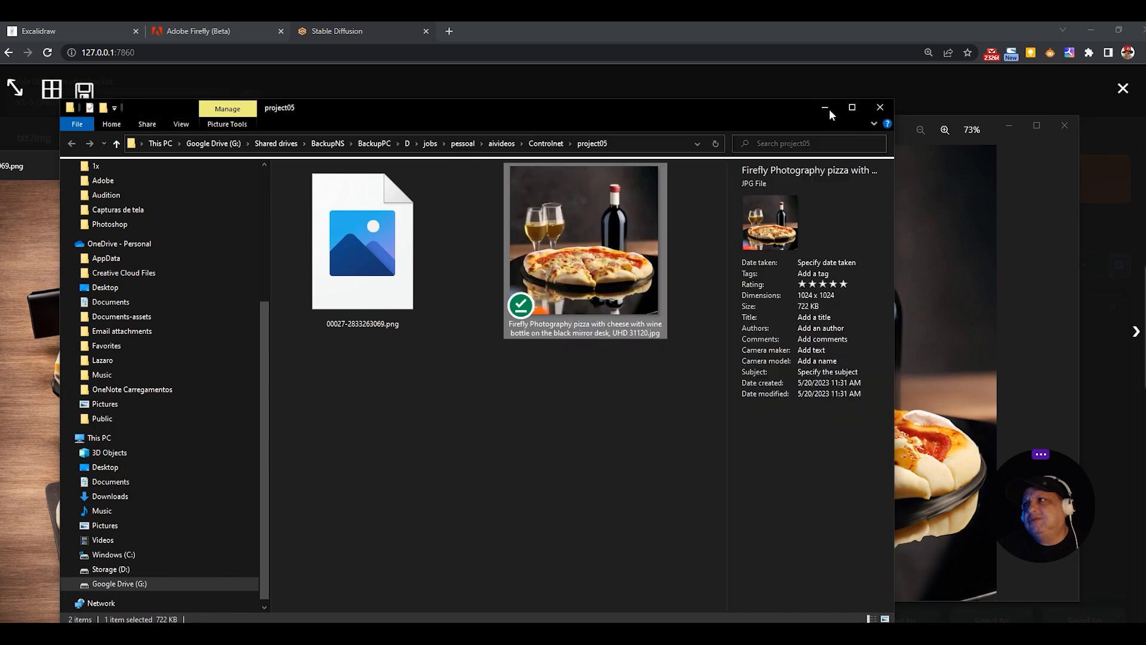
{"action": "left_click", "coordinate": [879, 109]}
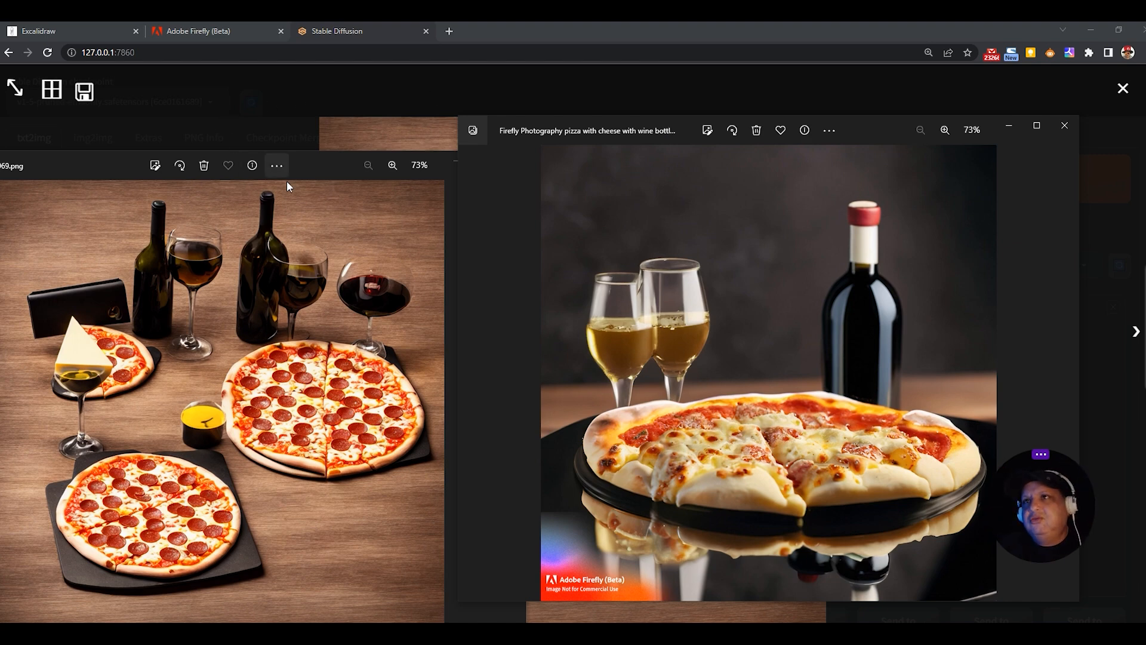
{"action": "left_click_drag", "start_coordinate": [317, 166], "coordinate": [317, 145]}
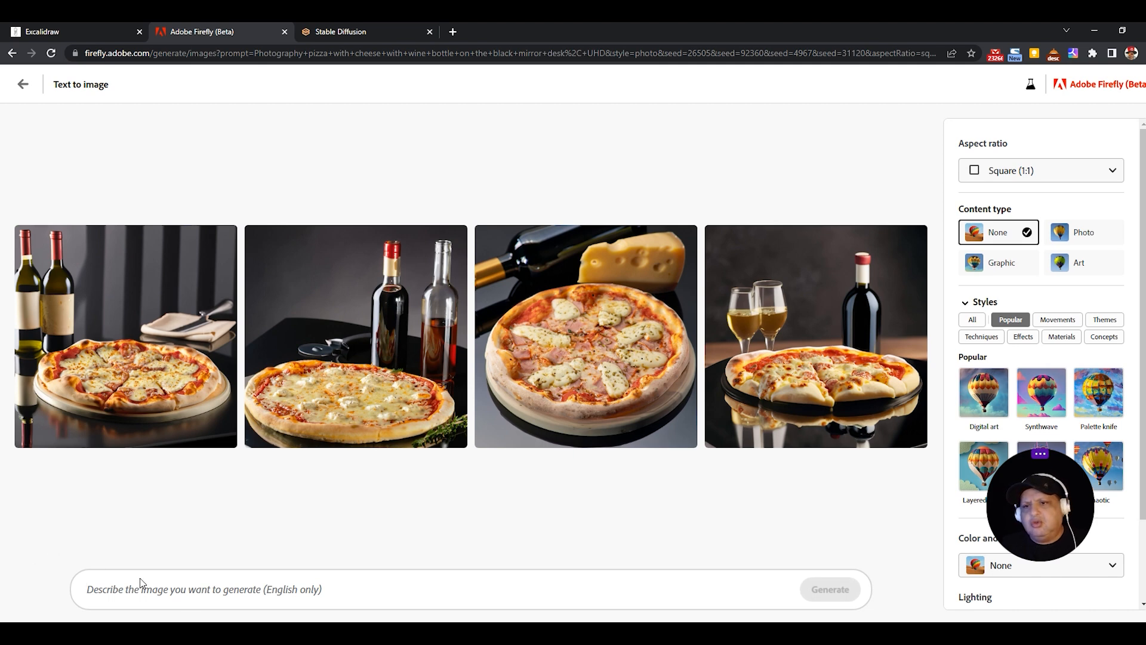
Generate images from the prompt "vextor dog with hat" with no content type set
{"action": "type", "text": "vextor "}
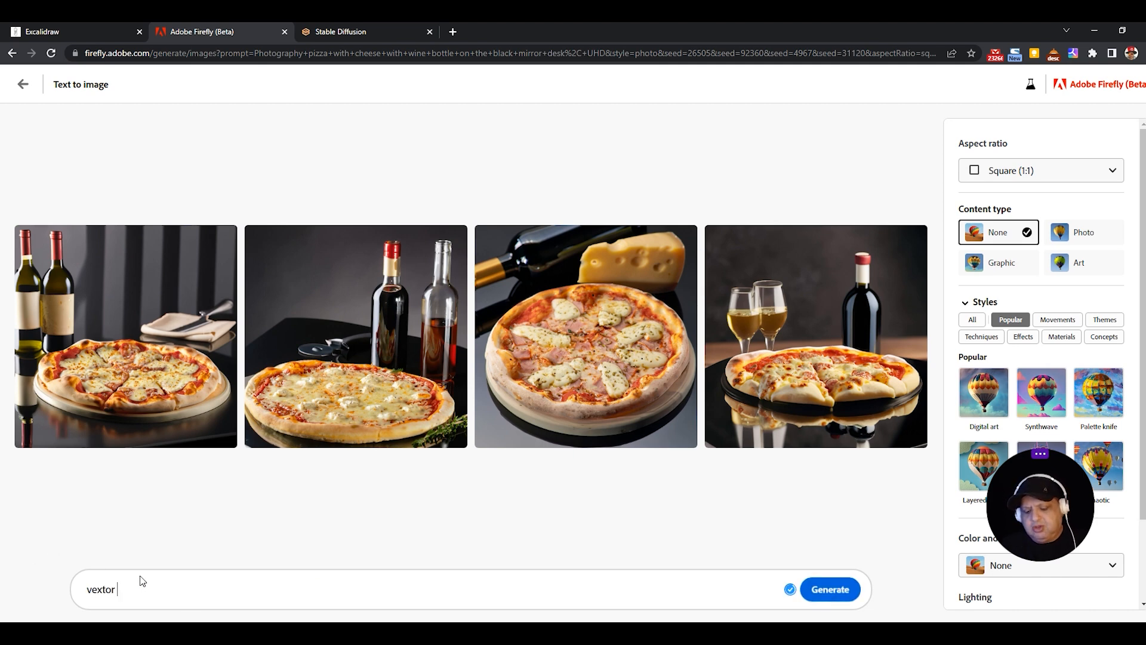
{"action": "type", "text": "dog with"}
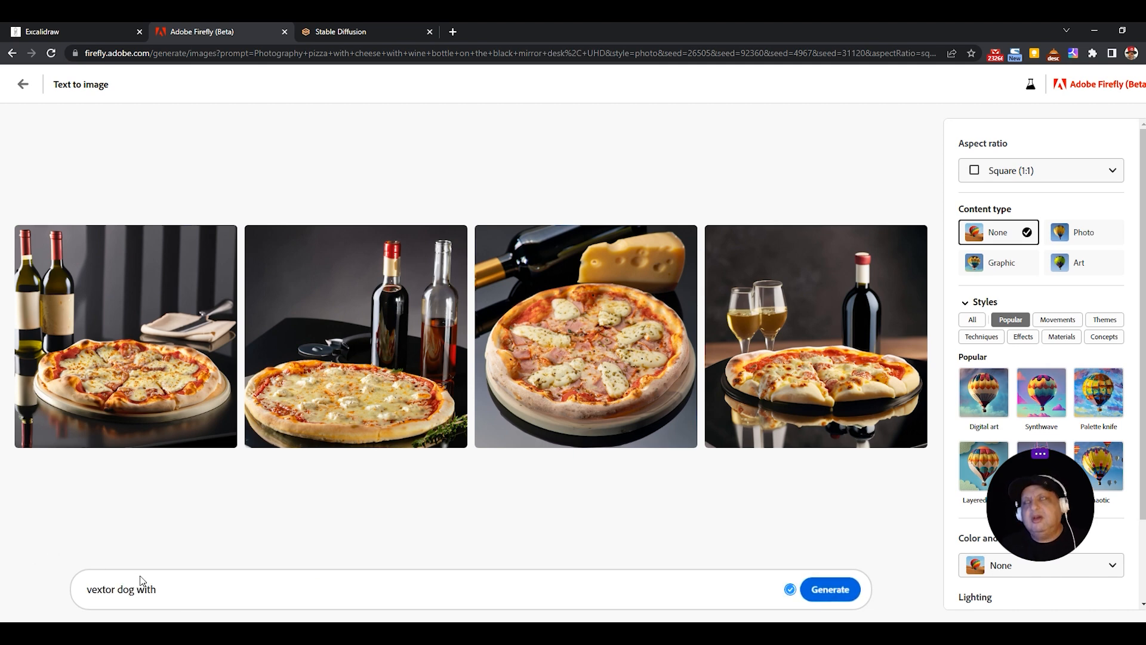
{"action": "type", "text": " hat"}
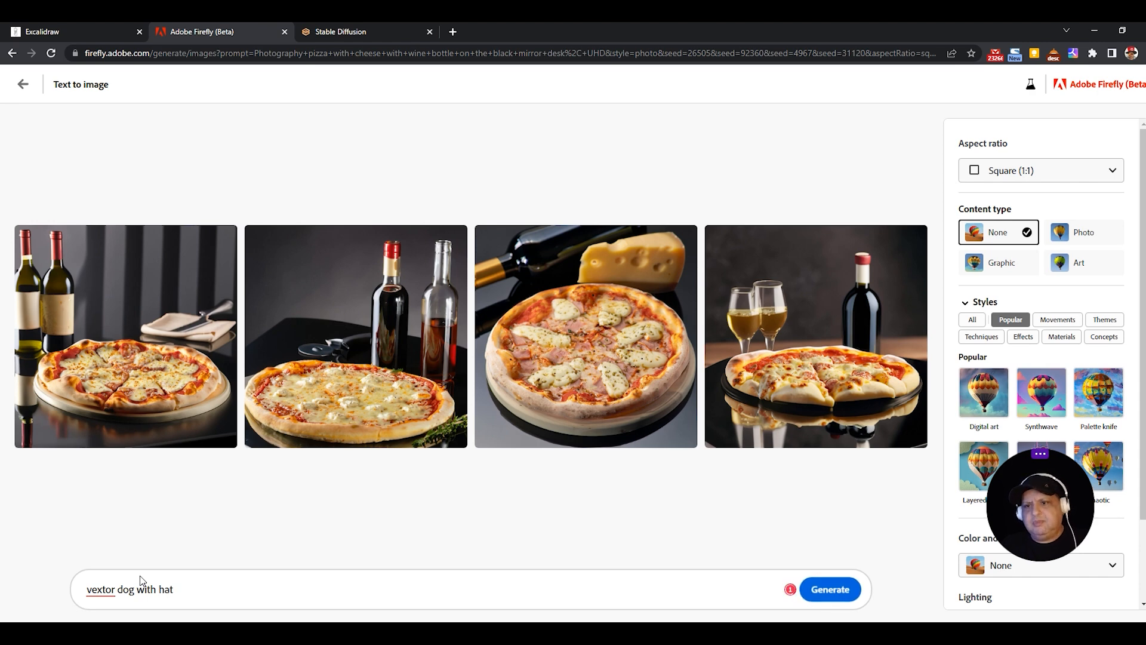
{"action": "key", "text": "Return"}
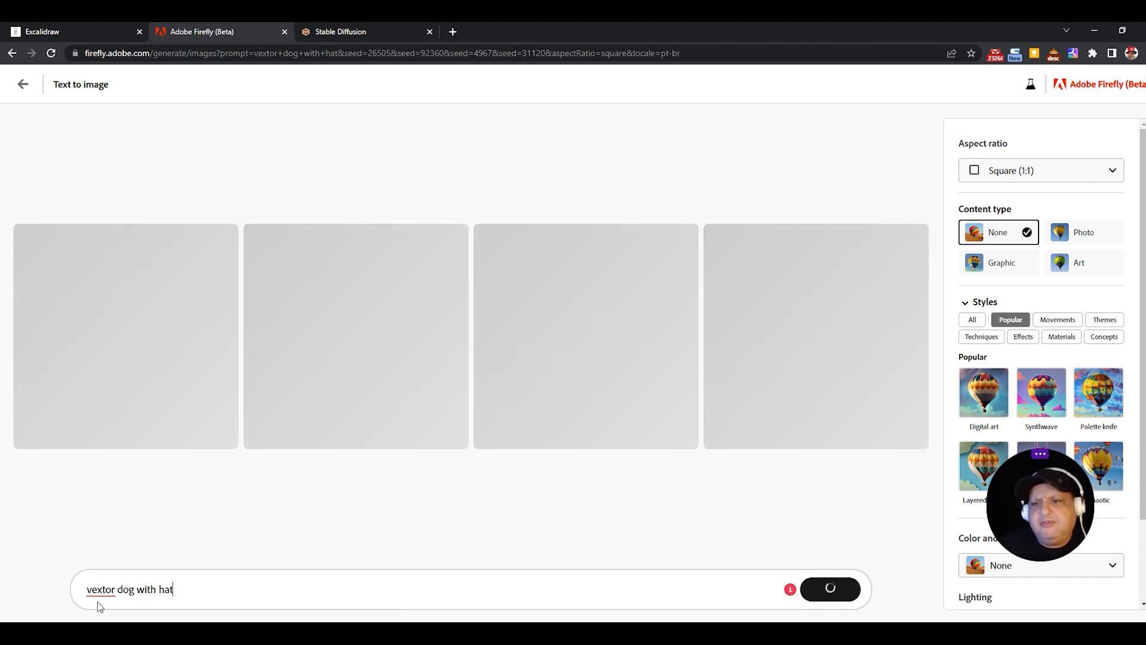
Correct the prompt to "vector dog with hat" and generate it with the Graphic content type
{"action": "left_click", "coordinate": [102, 590]}
{"action": "left_click", "coordinate": [111, 503]}
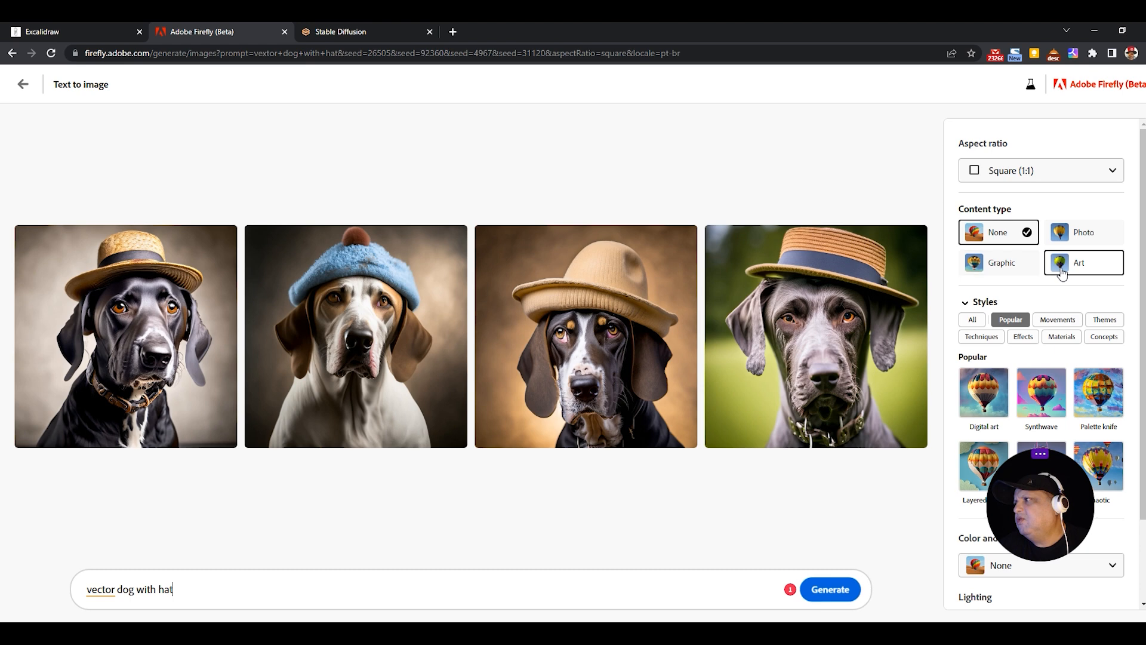
{"action": "left_click", "coordinate": [1002, 270]}
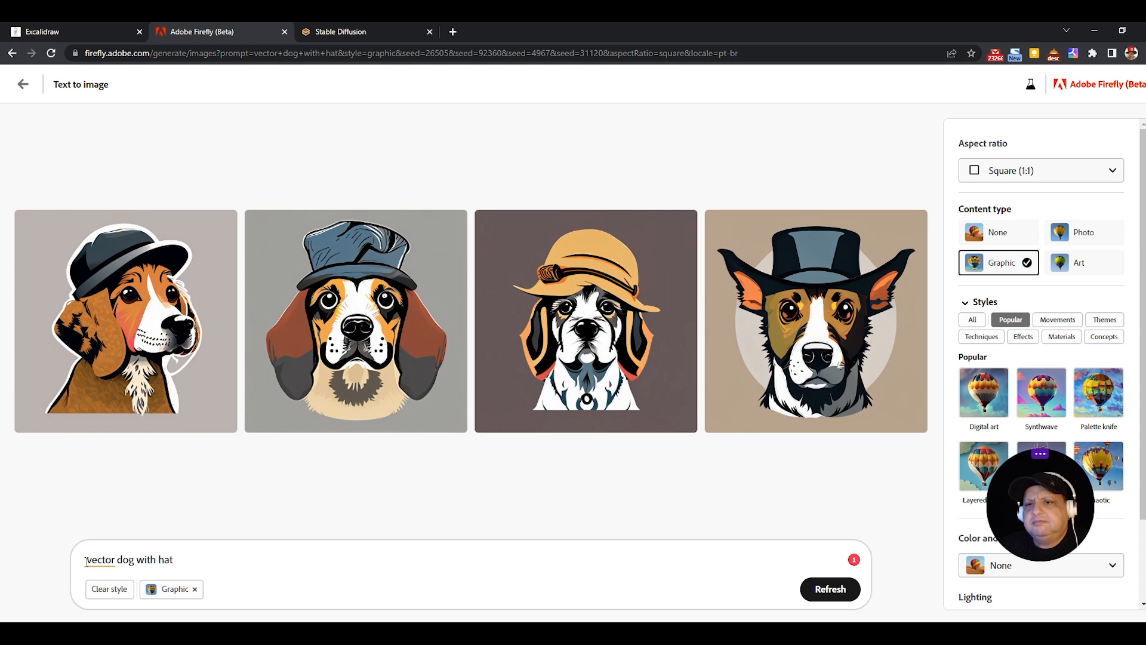
Change the prompt to "Vector smile dog with hat" and generate images with the Art content type
{"action": "left_click", "coordinate": [115, 560]}
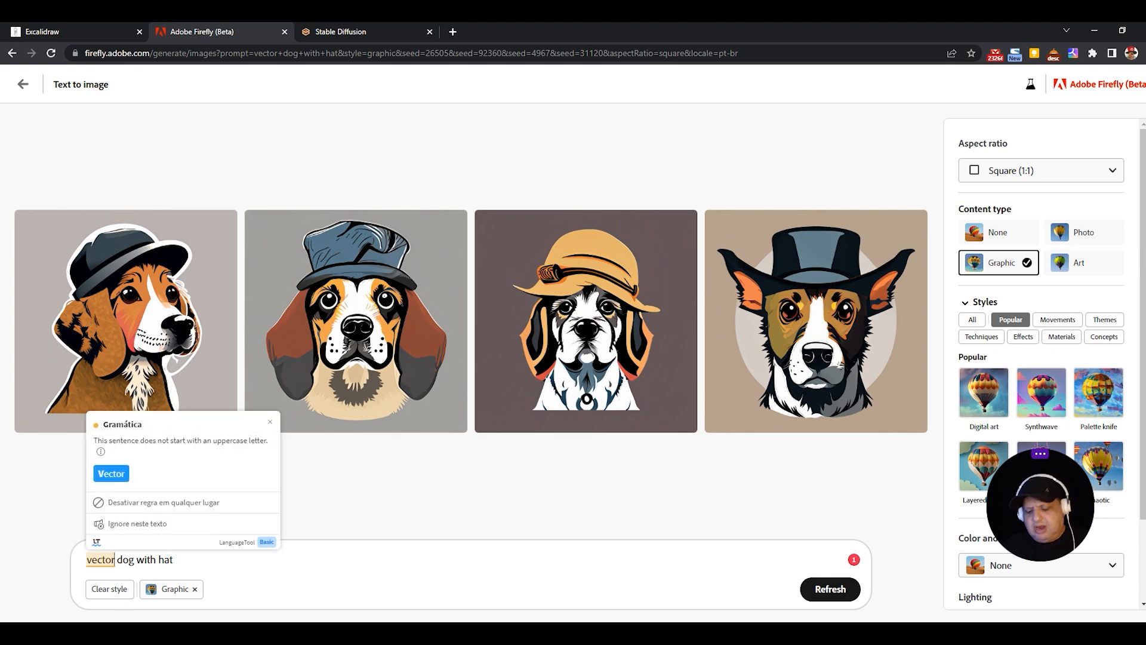
{"action": "type", "text": "icon"}
{"action": "key", "text": "Return"}
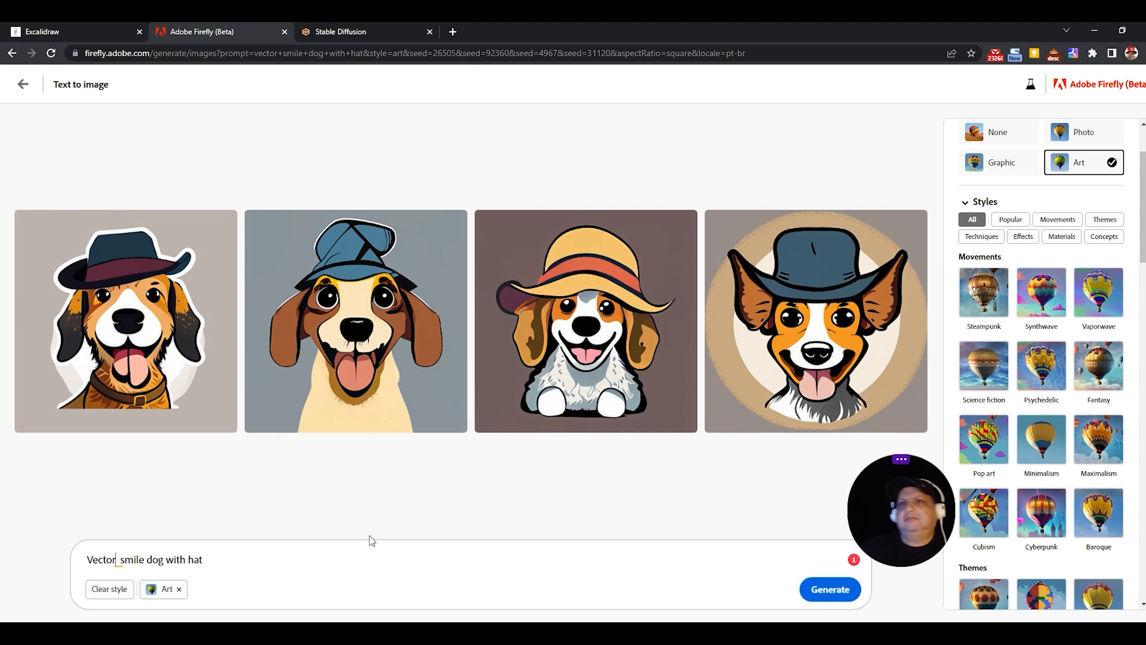
Enlarge the first smiling dog image and save it as "Firefly vector smile dog with hat 26505.jpg" in the project05 folder
{"action": "mouse_move", "coordinate": [132, 328]}
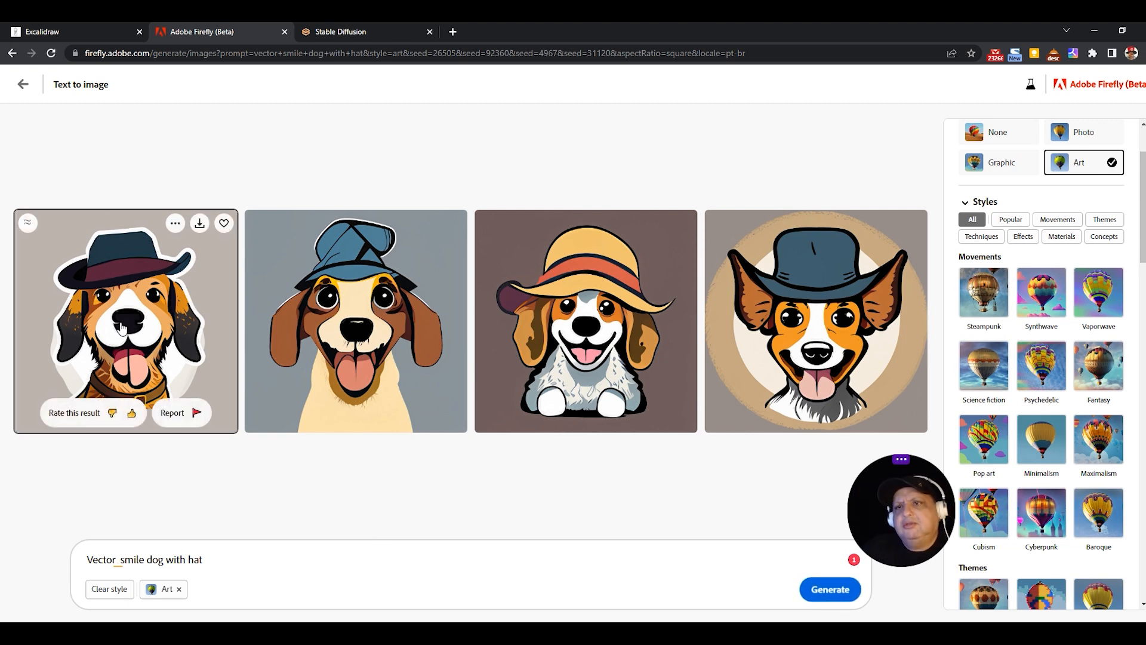
{"action": "left_click", "coordinate": [134, 332]}
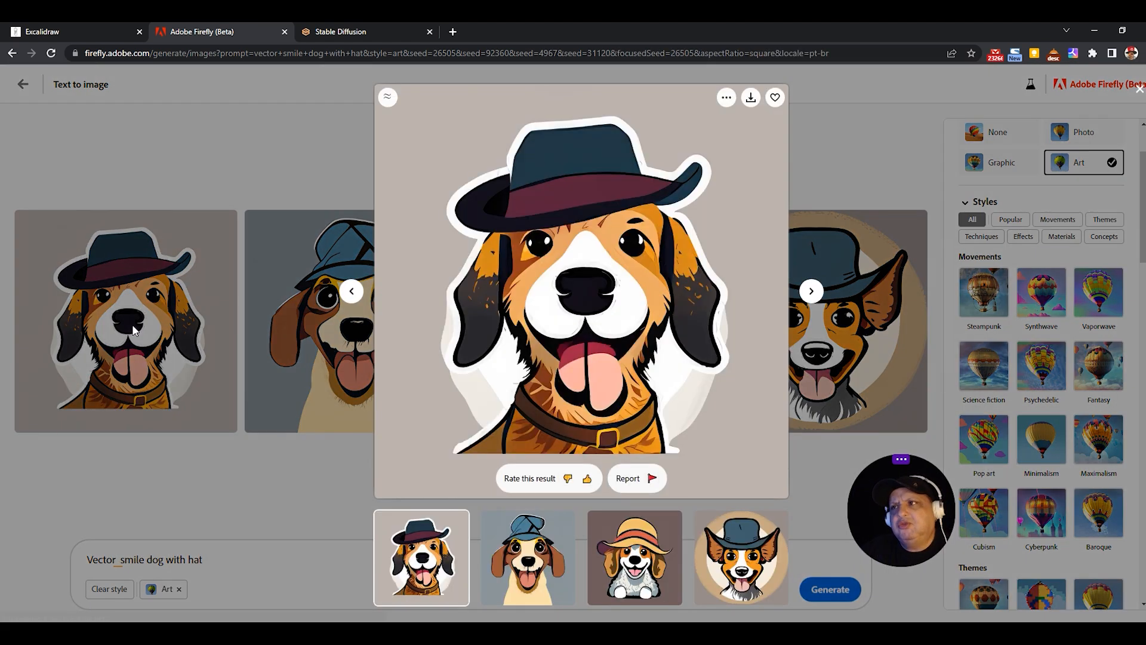
{"action": "left_click", "coordinate": [749, 101]}
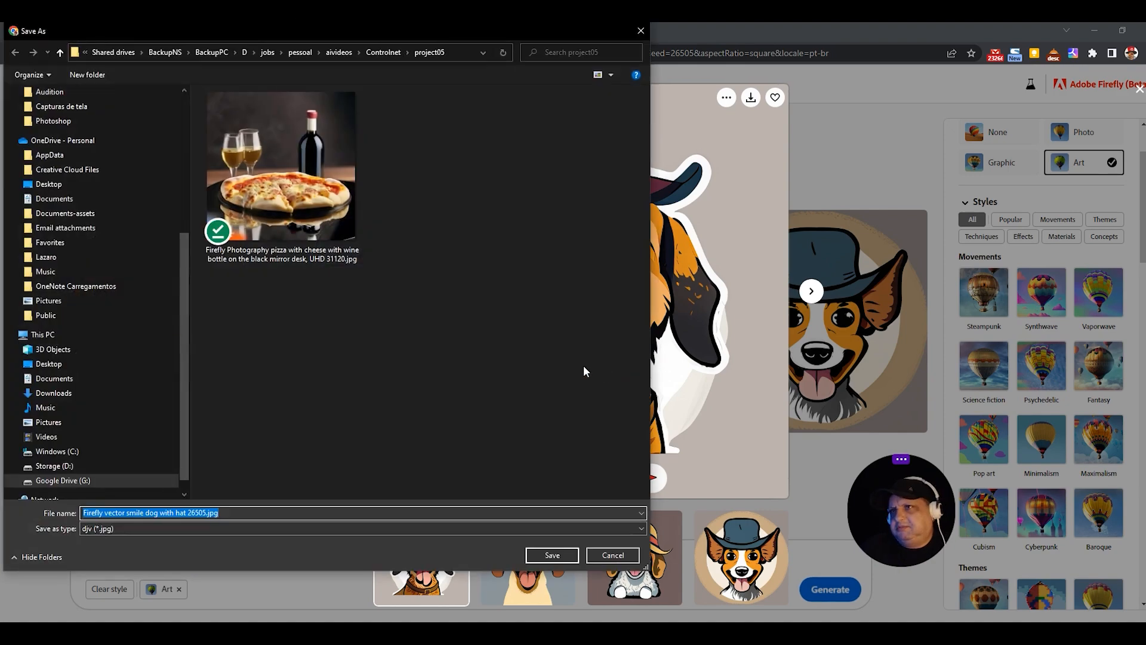
{"action": "left_click", "coordinate": [540, 555]}
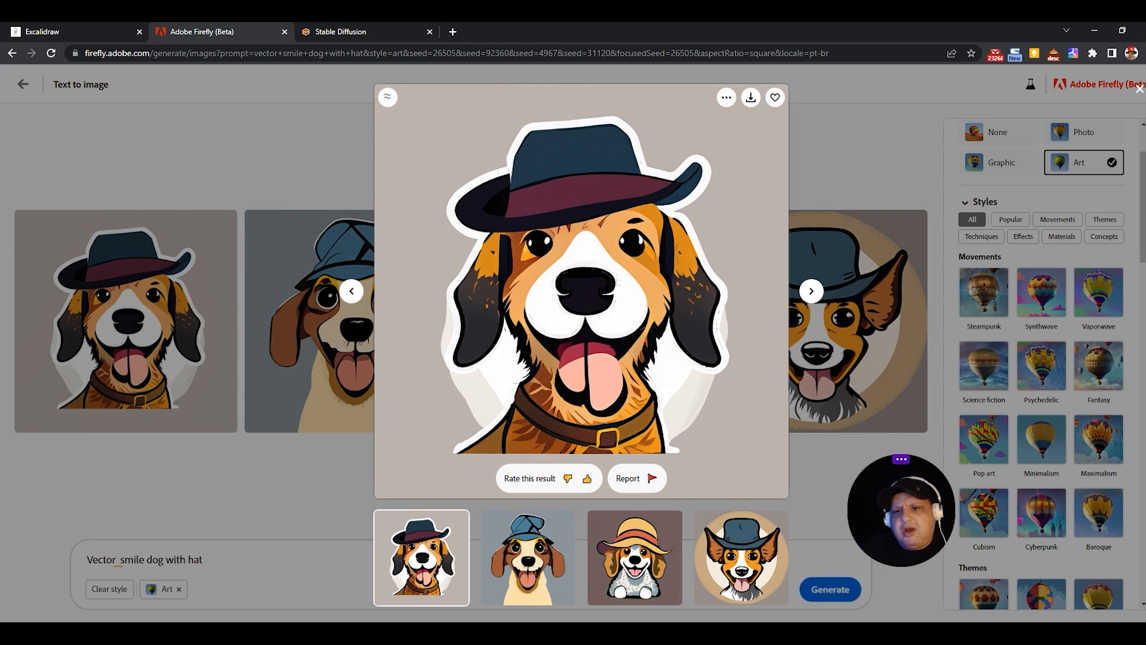
Launch Adobe Illustrator and close the enlarged dog image in Firefly
{"action": "key", "text": "super+s"}
{"action": "type", "text": "ill"}
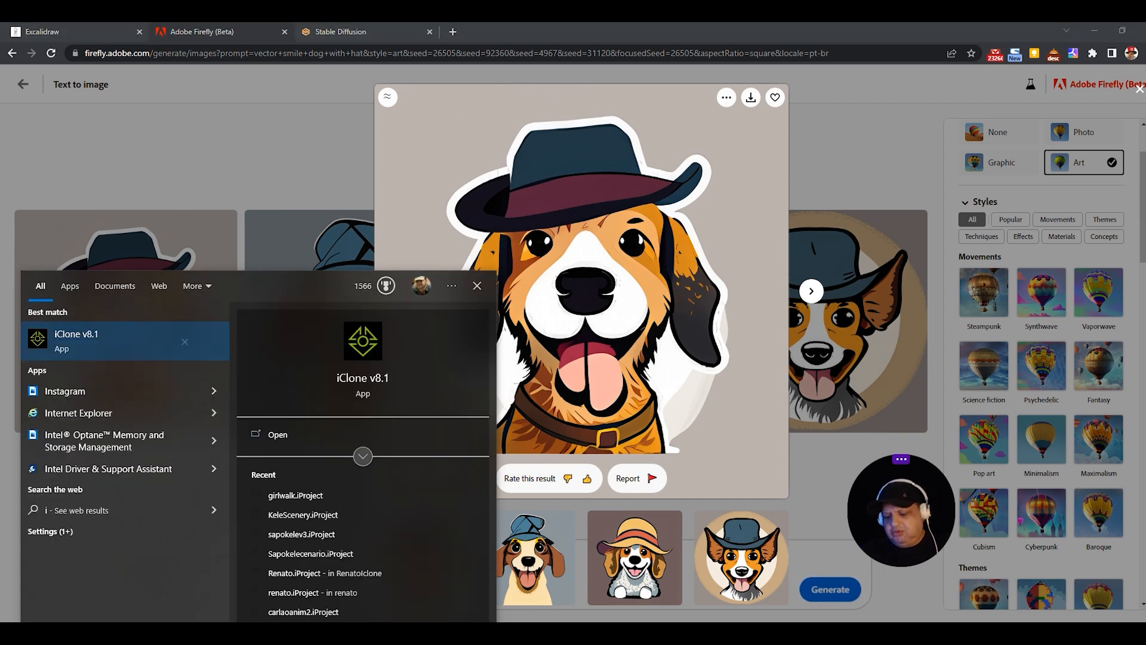
{"action": "key", "text": "Return"}
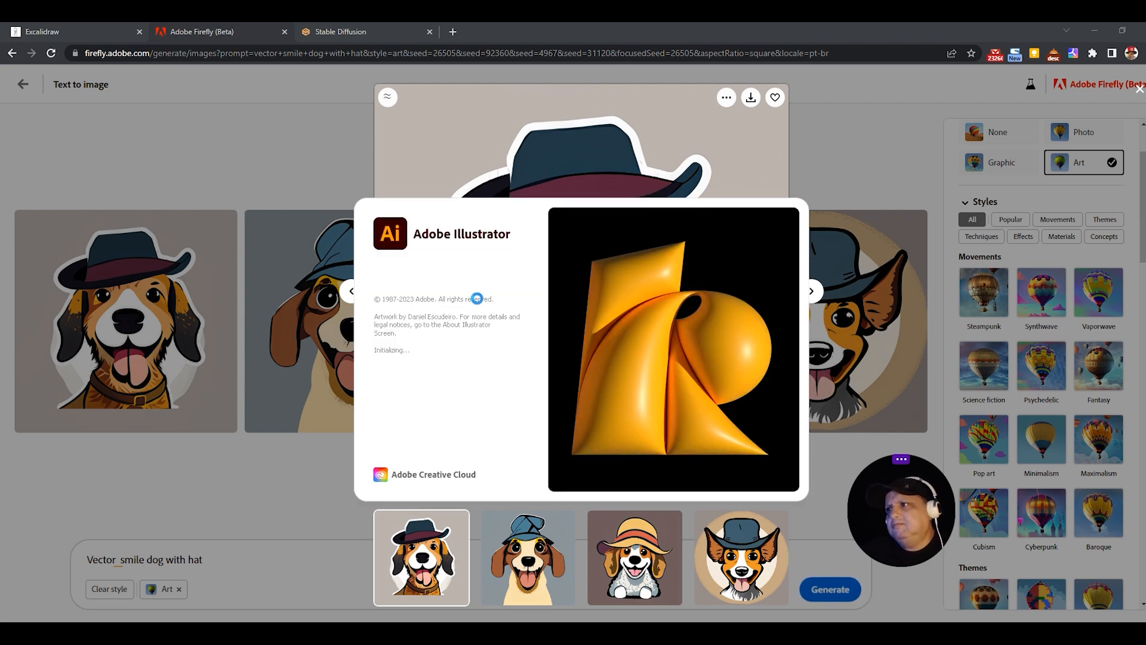
{"action": "left_click", "coordinate": [167, 502]}
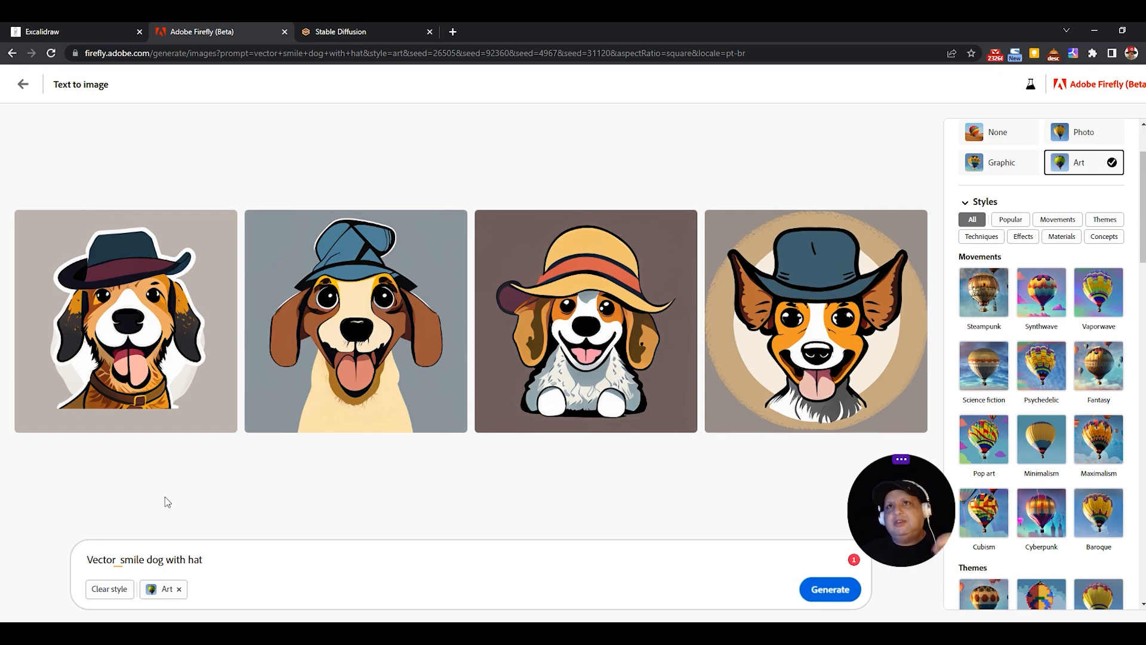
Look through Firefly's Text to image gallery and its Text effects samples, and return to the start page
{"action": "left_click", "coordinate": [22, 84]}
{"action": "scroll", "coordinate": [404, 326], "scroll_direction": "up", "scroll_amount": 8}
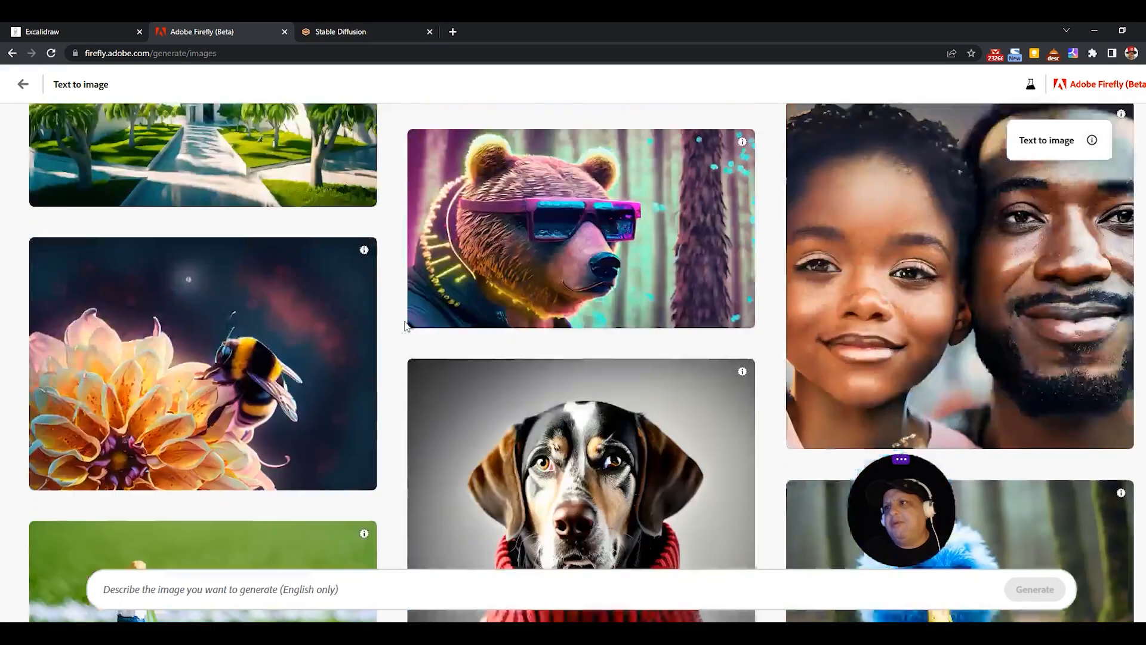
{"action": "scroll", "coordinate": [405, 325], "scroll_direction": "up", "scroll_amount": 10}
{"action": "left_click", "coordinate": [22, 84]}
{"action": "left_click", "coordinate": [566, 434]}
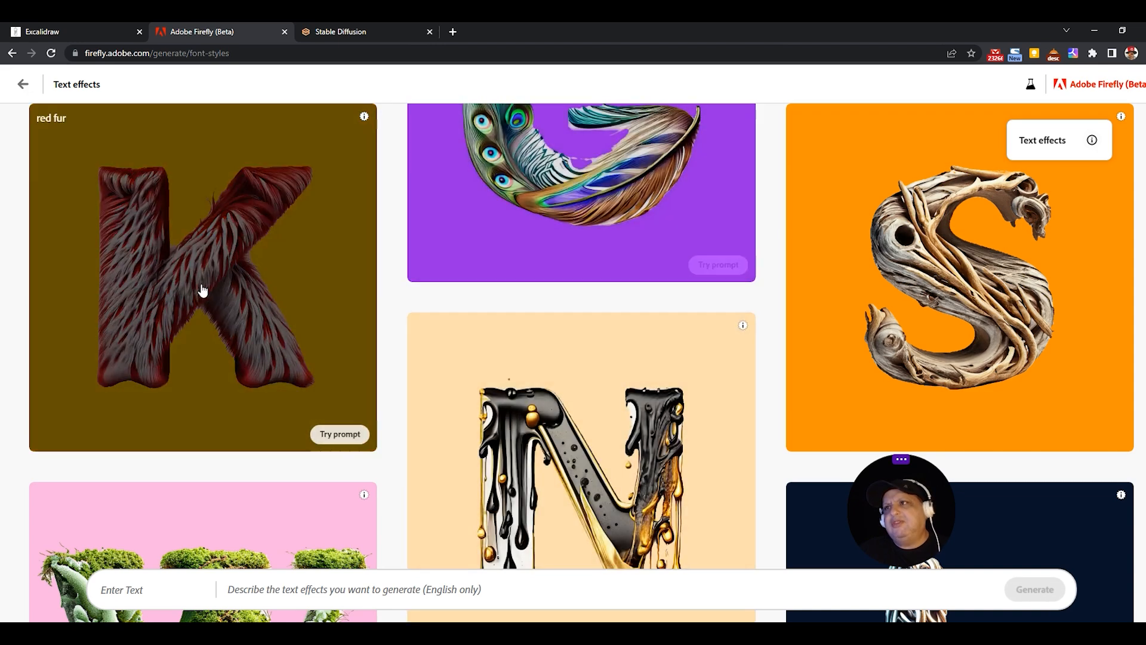
{"action": "scroll", "coordinate": [418, 454], "scroll_direction": "down", "scroll_amount": 4}
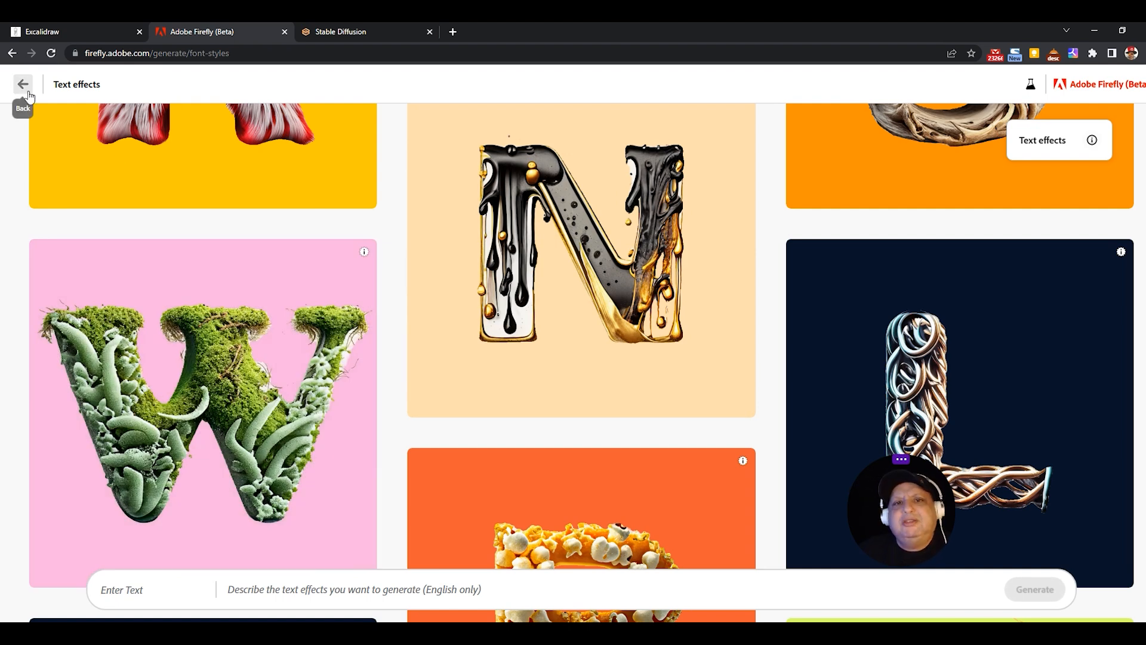
{"action": "left_click", "coordinate": [23, 86]}
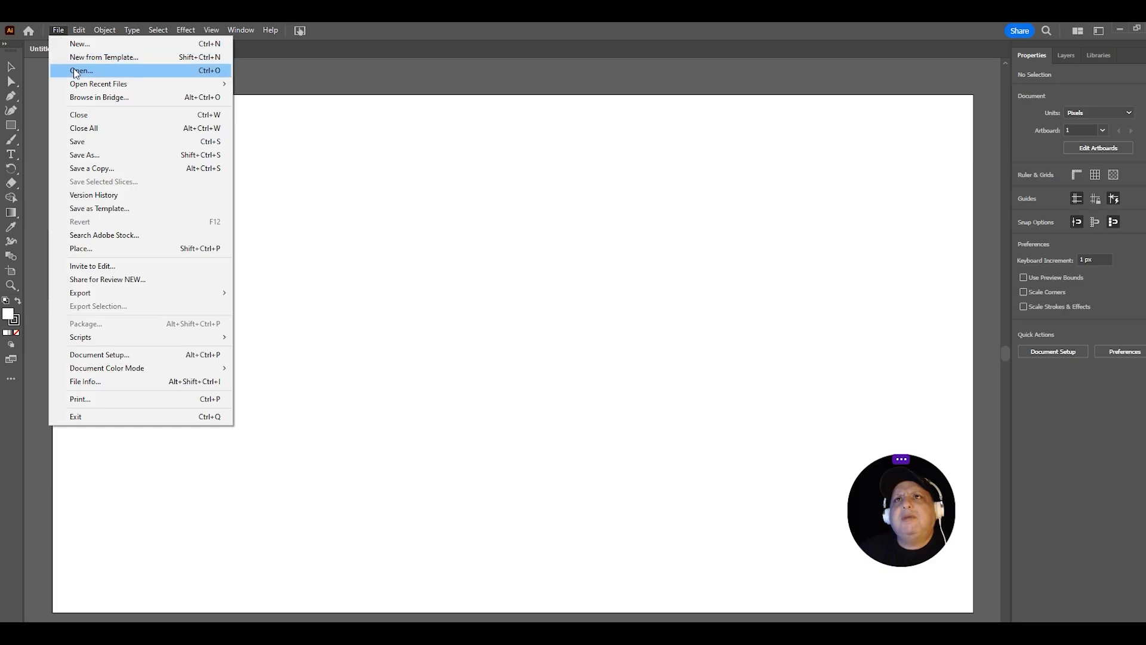
In Illustrator, open "Firefly vector smile dog with hat 26505.jpg" from the recent files
{"action": "left_click", "coordinate": [73, 69]}
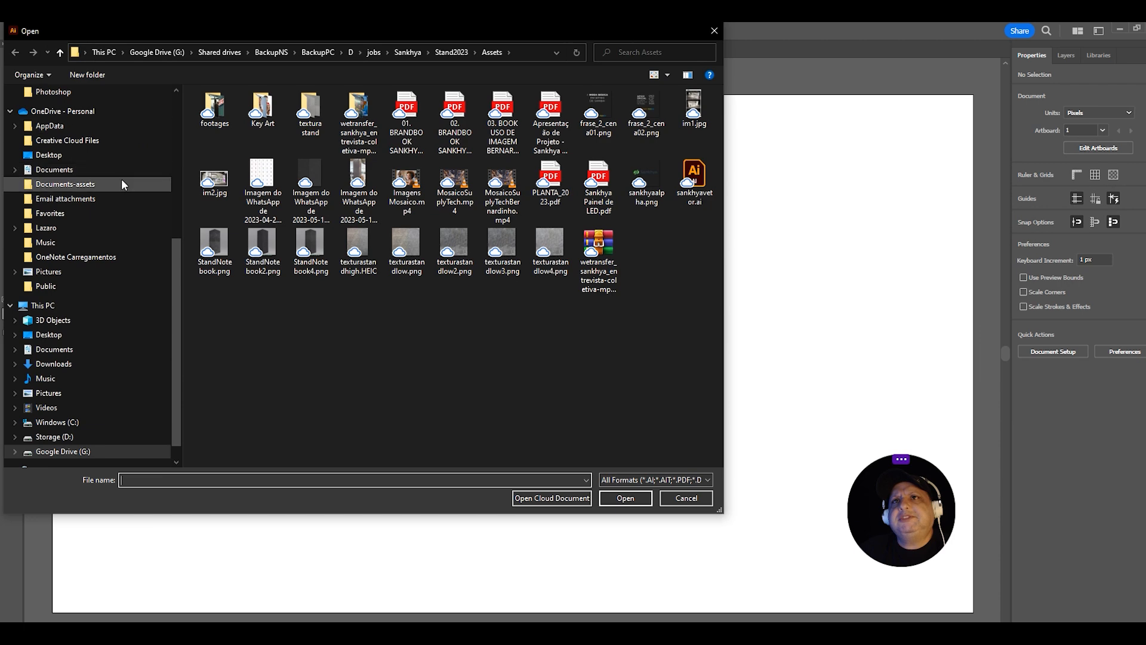
{"action": "scroll", "coordinate": [77, 127], "scroll_direction": "up", "scroll_amount": 6}
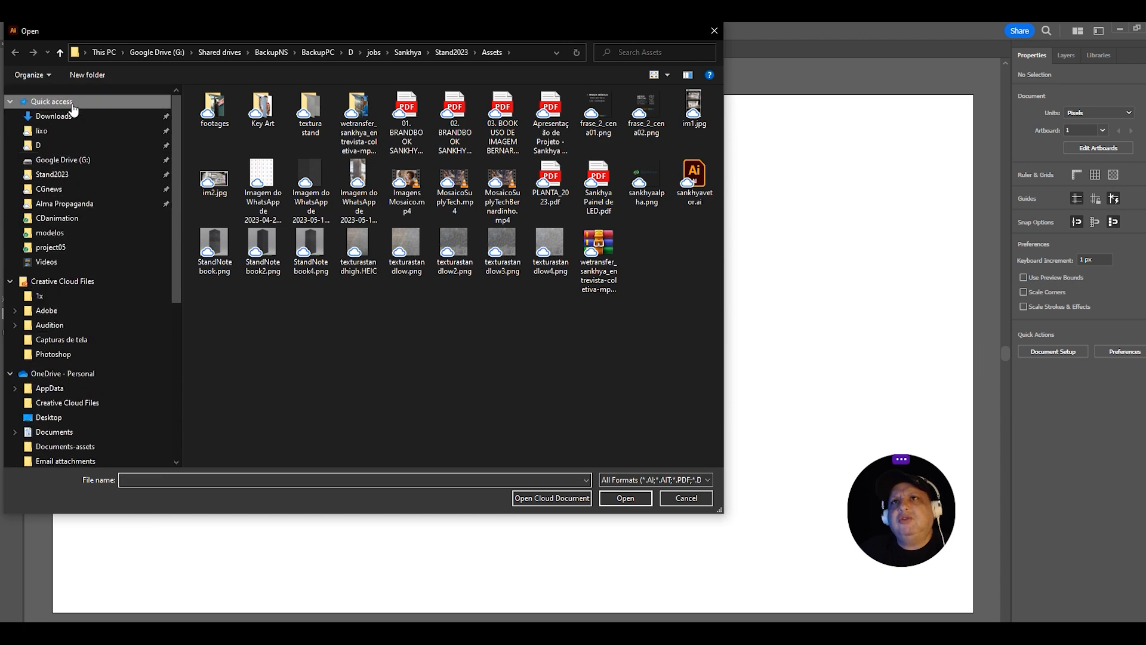
{"action": "left_click", "coordinate": [51, 102]}
{"action": "left_click", "coordinate": [242, 300]}
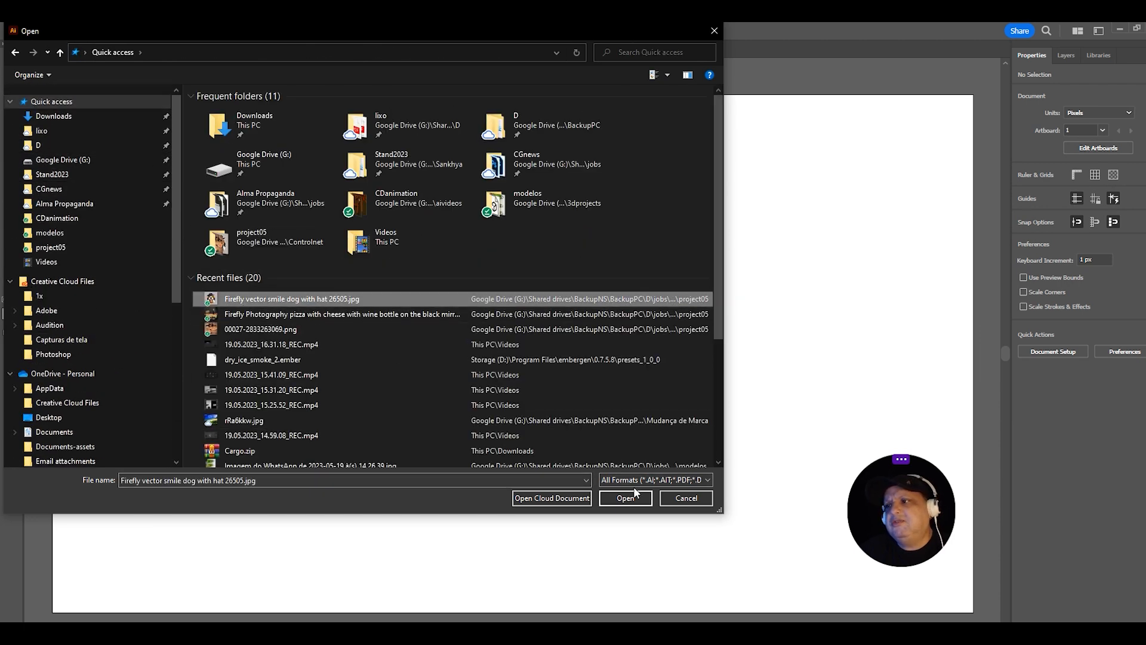
{"action": "left_click", "coordinate": [626, 499]}
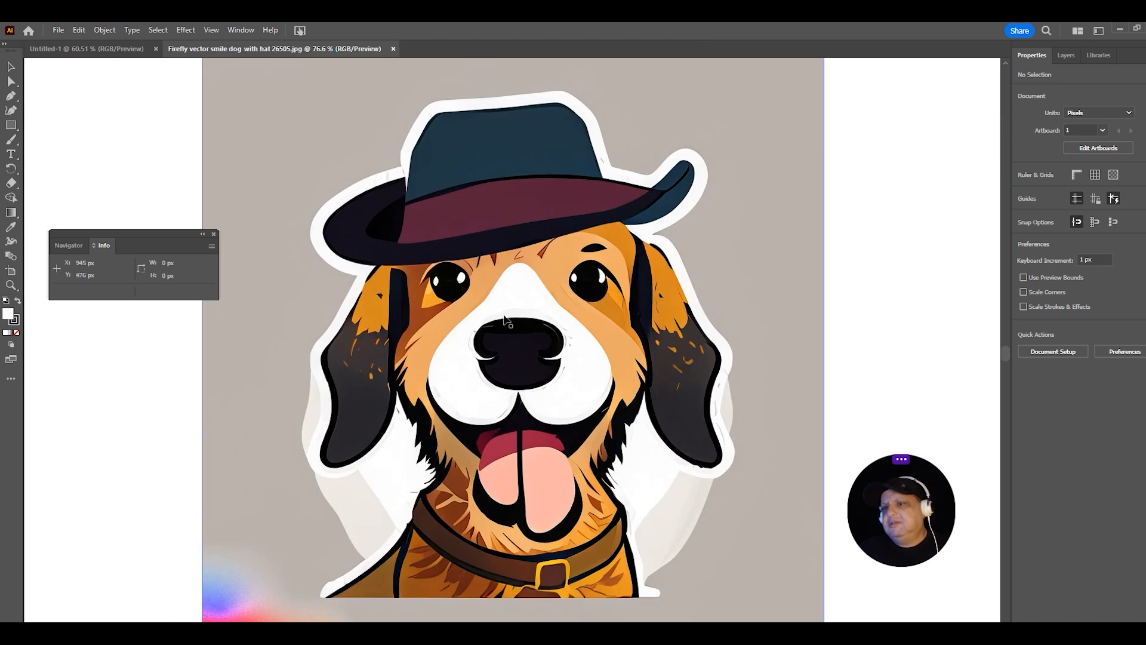
Select the whole dog image and convert it into an image tracing with the default preset
{"action": "key", "text": "ctrl+minus"}
{"action": "key", "text": "ctrl+minus"}
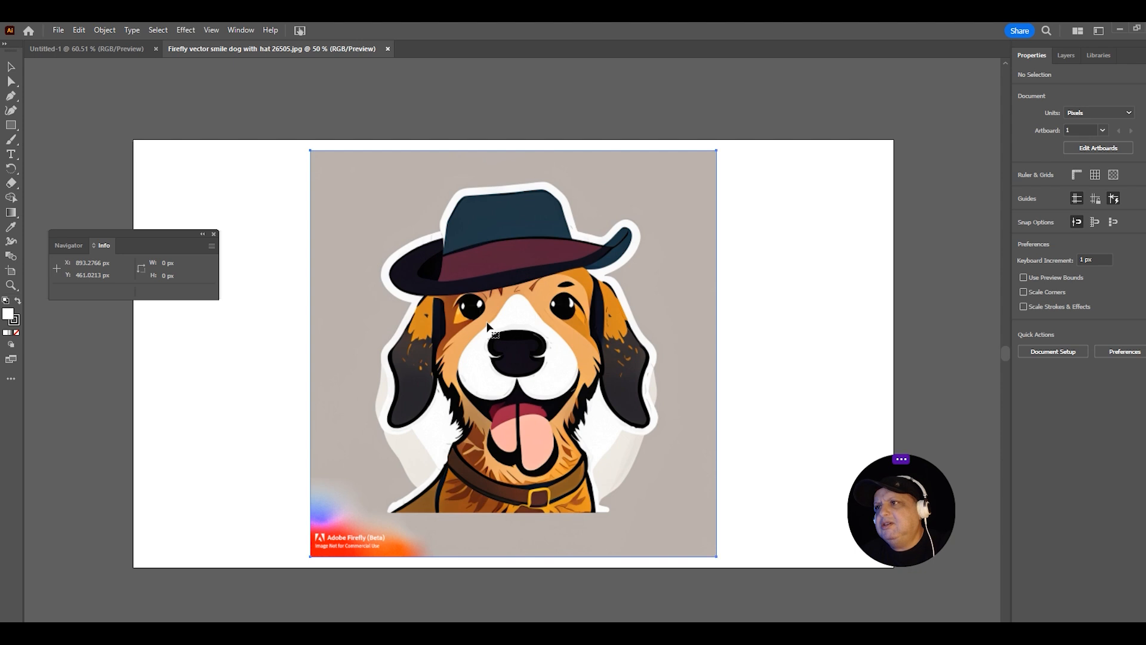
{"action": "left_click", "coordinate": [495, 334]}
{"action": "left_click", "coordinate": [105, 30]}
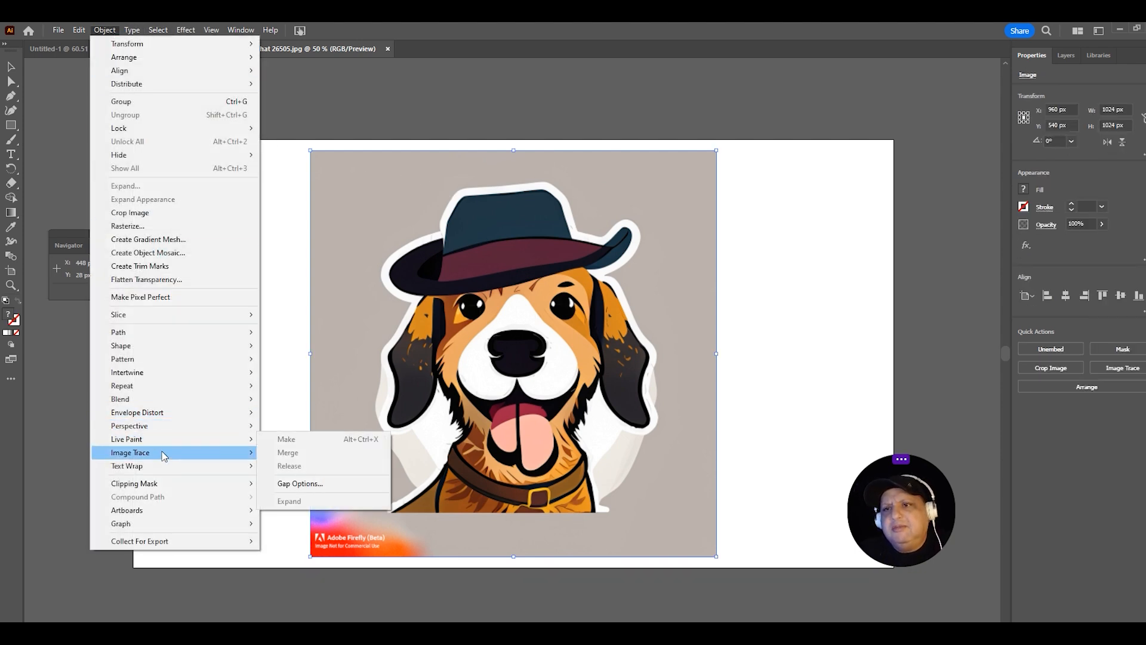
{"action": "mouse_move", "coordinate": [163, 455]}
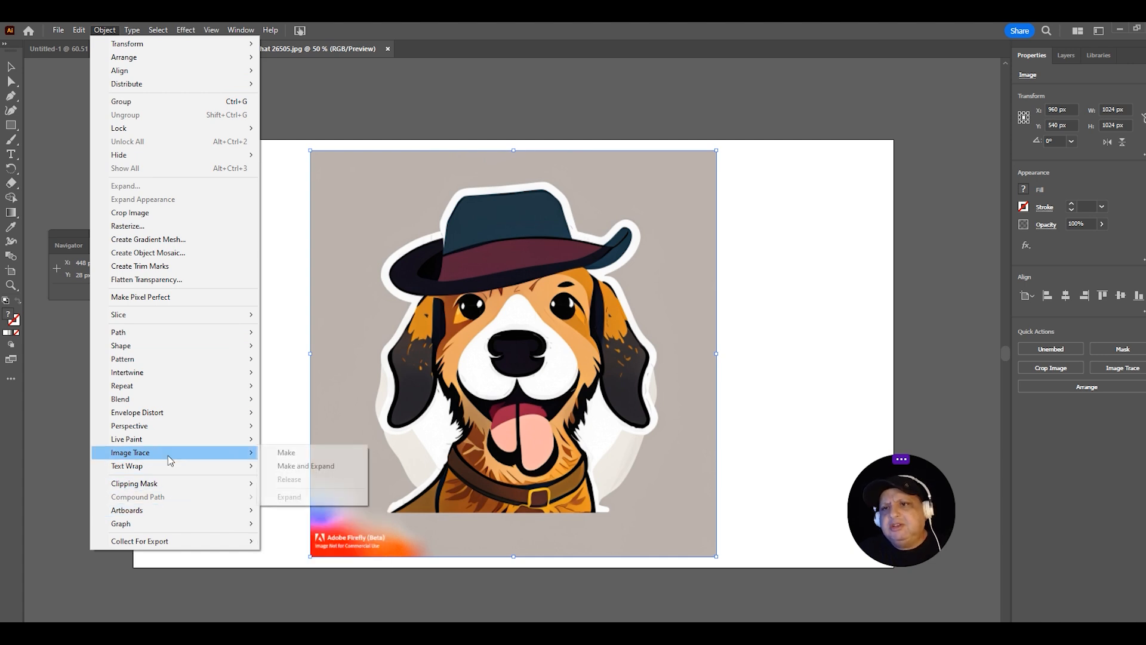
{"action": "left_click", "coordinate": [284, 454]}
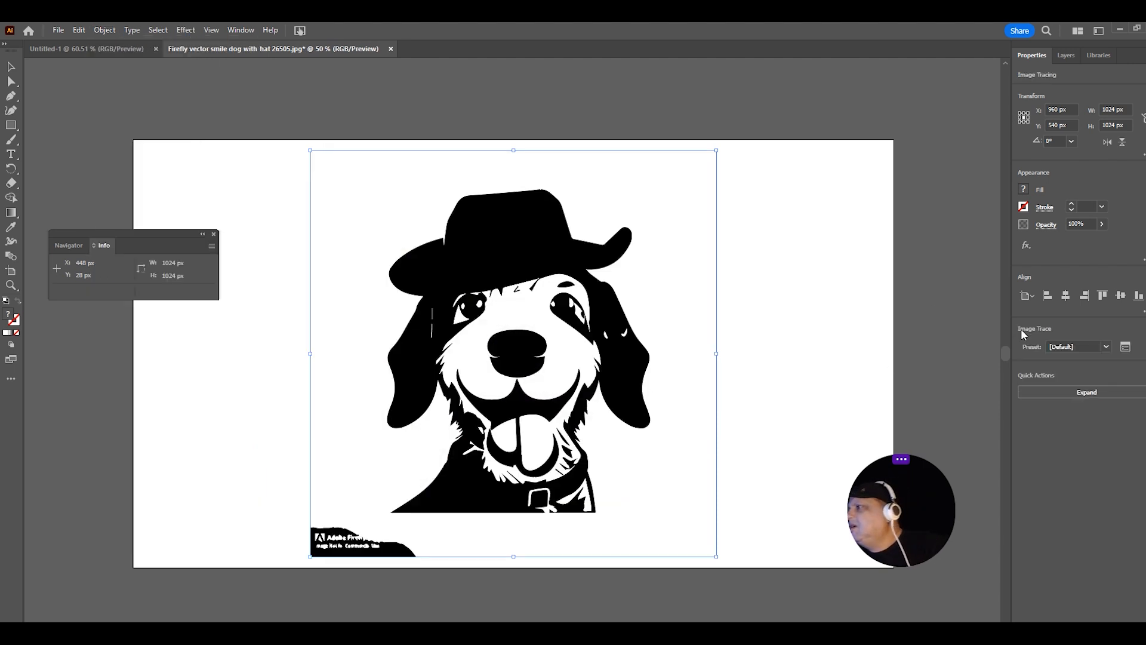
Try the 16 Colors tracing preset, settle on 6 Colors, and expand the tracing into paths
{"action": "left_click", "coordinate": [1106, 347]}
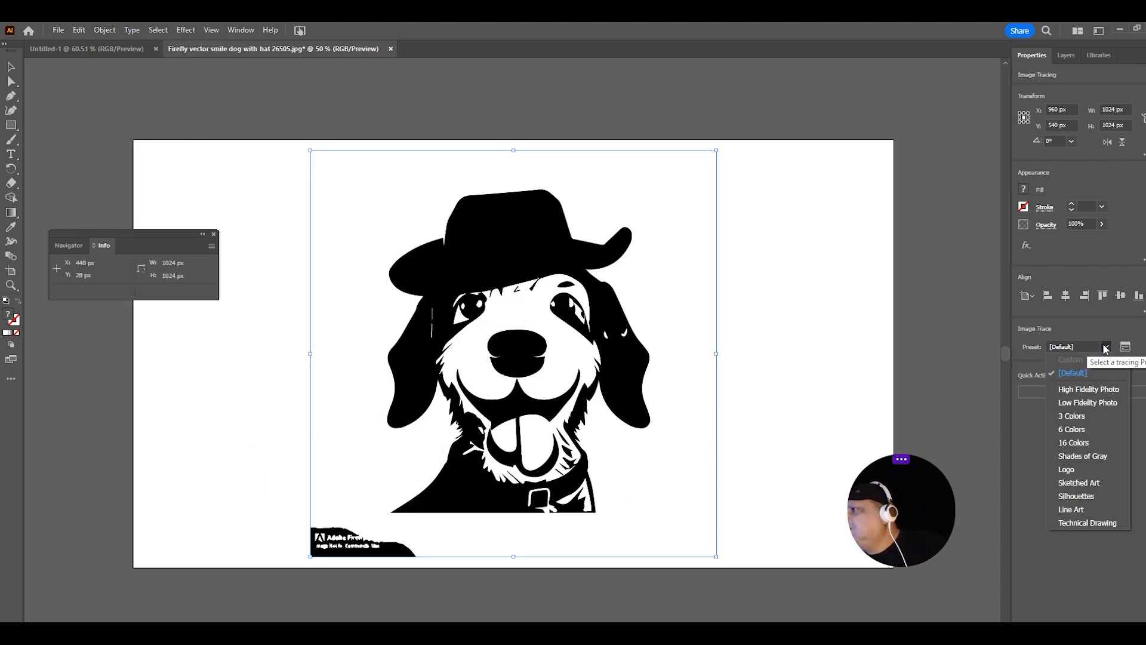
{"action": "left_click", "coordinate": [1080, 444]}
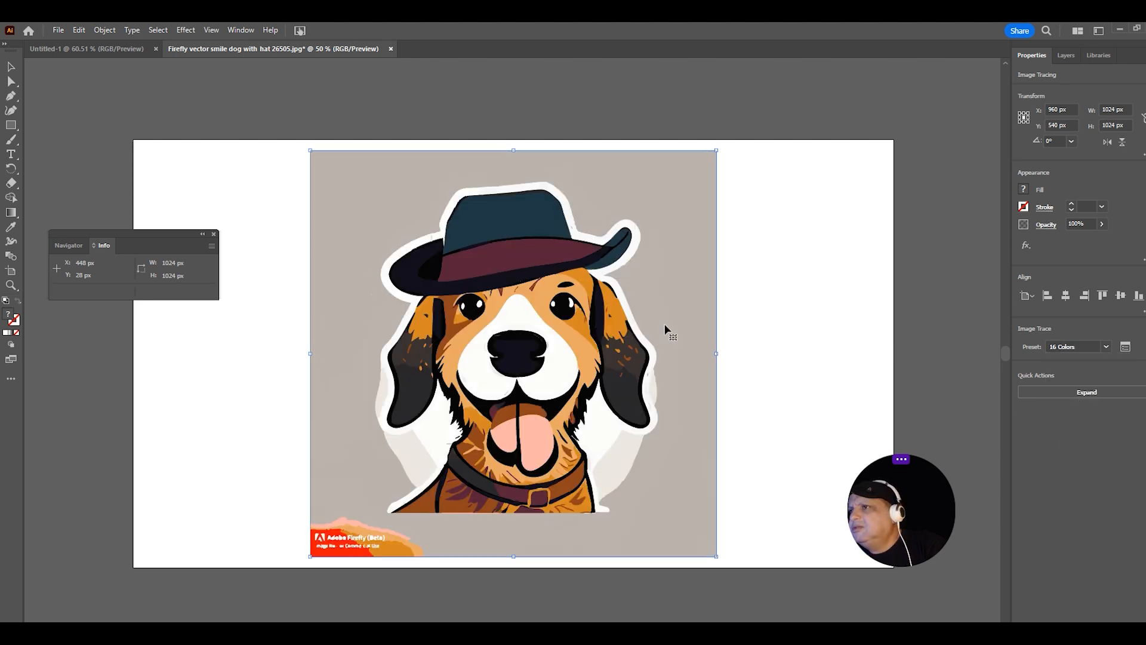
{"action": "left_click", "coordinate": [1107, 349]}
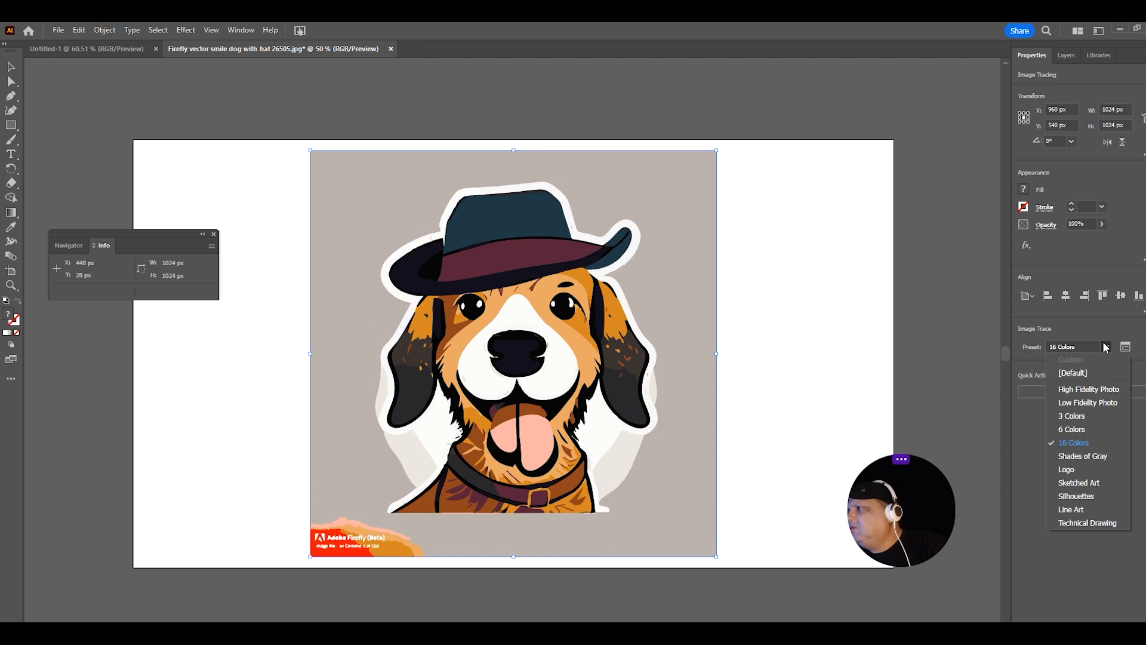
{"action": "left_click", "coordinate": [1065, 428]}
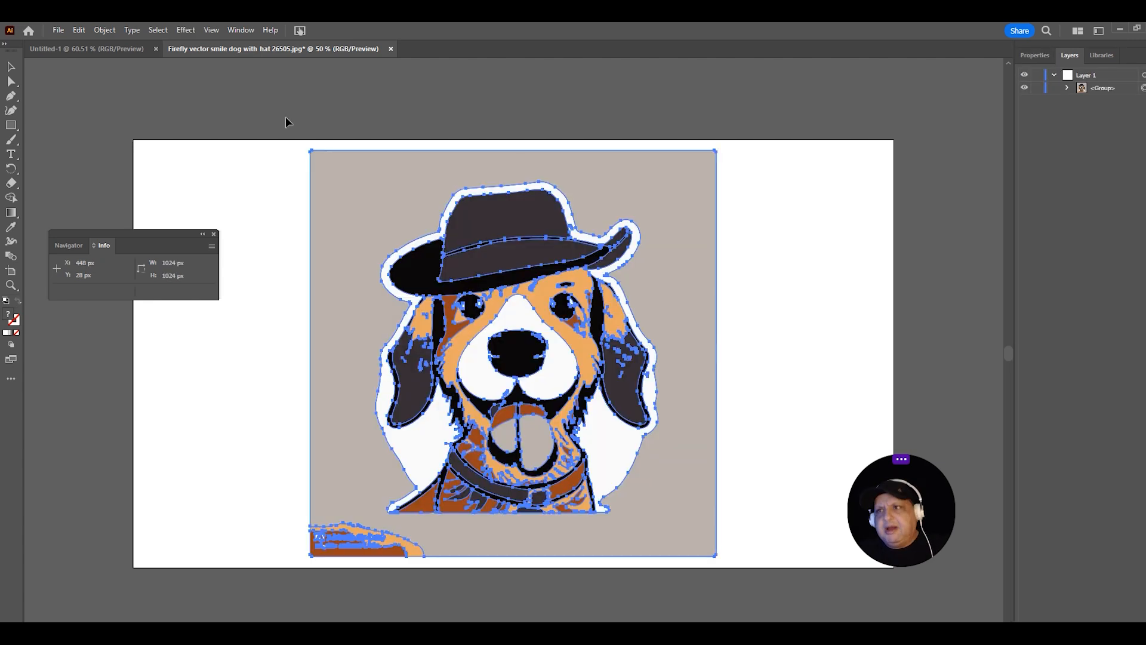
Ungroup the expanded dog artwork and delete its gray background and the Adobe Firefly watermark shapes
{"action": "left_click", "coordinate": [104, 30]}
{"action": "left_click", "coordinate": [125, 115]}
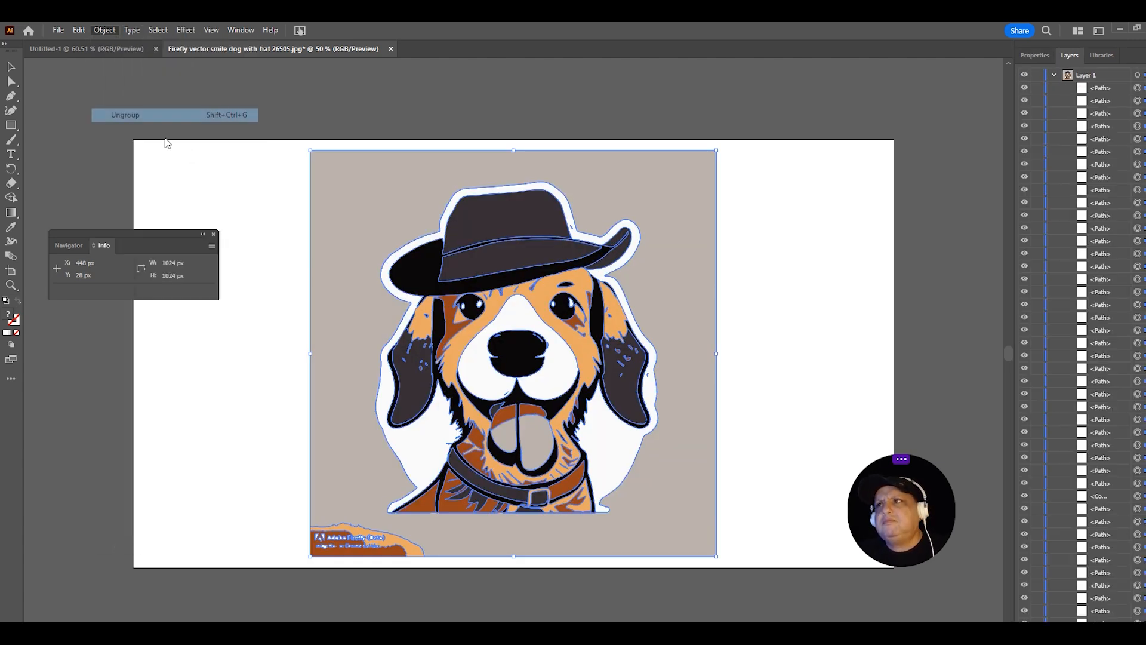
{"action": "left_click", "coordinate": [279, 258]}
{"action": "left_click", "coordinate": [337, 252]}
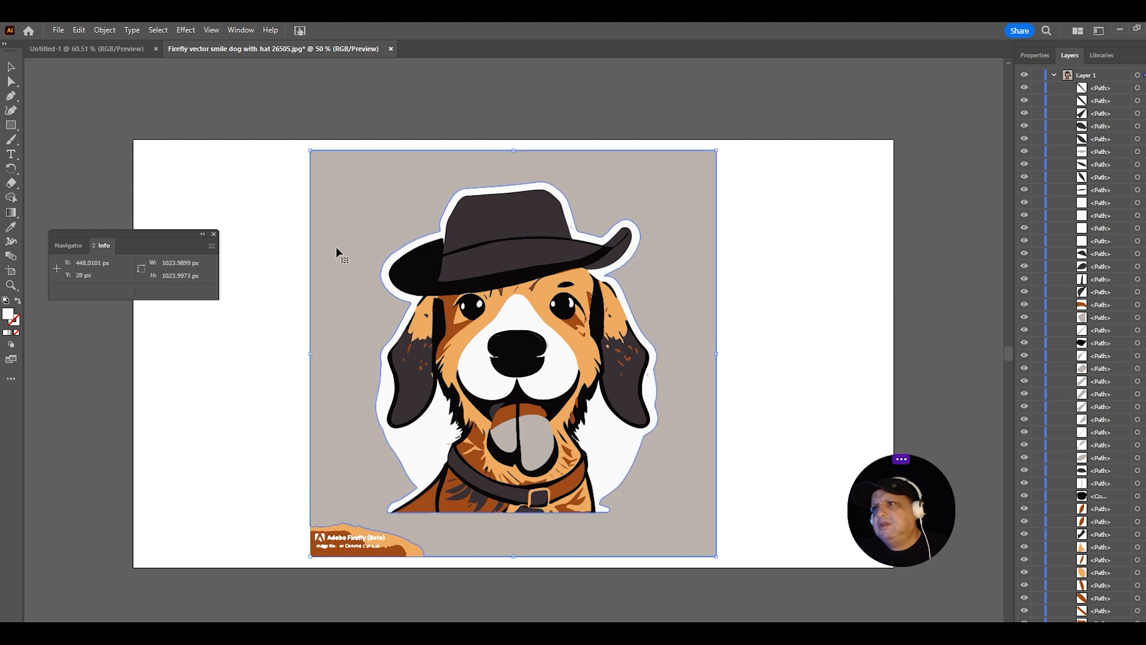
{"action": "key", "text": "Delete"}
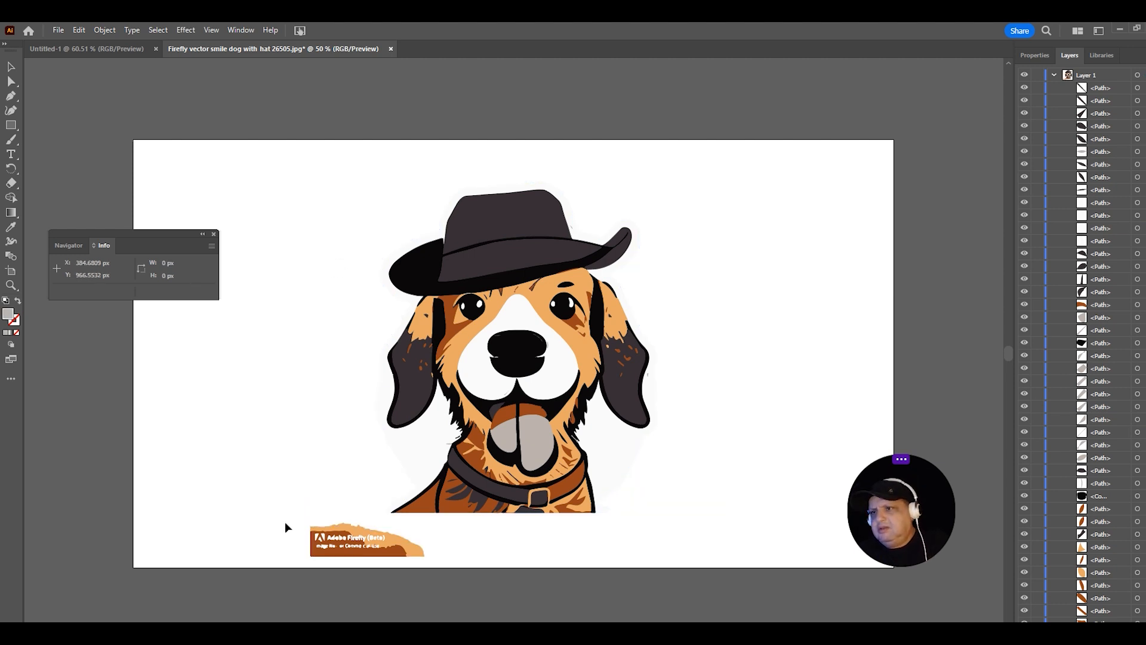
{"action": "left_click_drag", "start_coordinate": [343, 572], "coordinate": [343, 572]}
{"action": "key", "text": "Delete"}
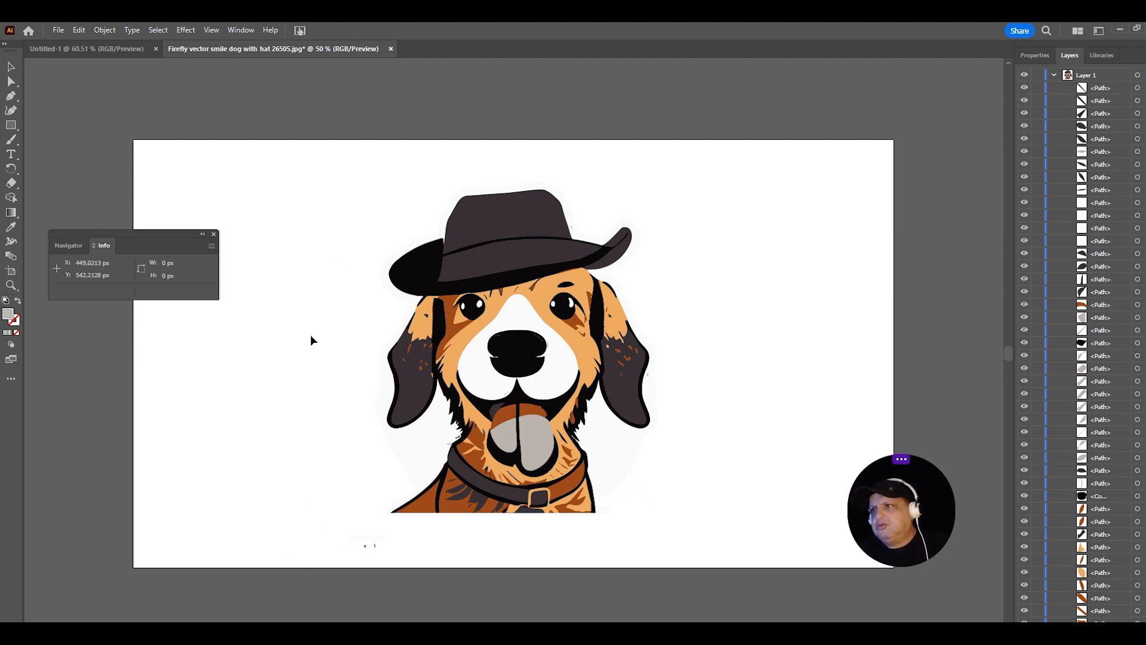
Delete the leftover watermark fragments beneath the dog artwork and check the surrounding area for stray shapes
{"action": "left_click_drag", "start_coordinate": [324, 176], "coordinate": [691, 541]}
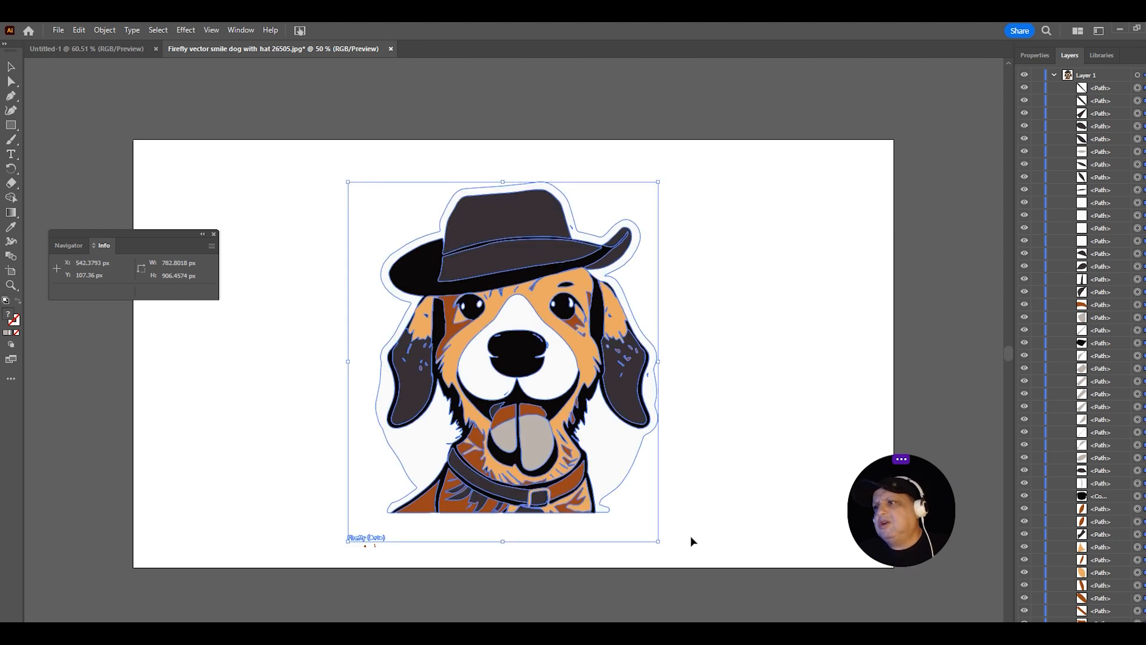
{"action": "left_click", "coordinate": [321, 568]}
{"action": "left_click_drag", "start_coordinate": [316, 529], "coordinate": [471, 560]}
{"action": "key", "text": "Delete"}
{"action": "left_click_drag", "start_coordinate": [311, 513], "coordinate": [396, 564]}
{"action": "left_click_drag", "start_coordinate": [290, 271], "coordinate": [352, 414]}
Delete the pale halo shape behind the dog and select all of the remaining dog artwork
{"action": "left_click_drag", "start_coordinate": [340, 164], "coordinate": [745, 549]}
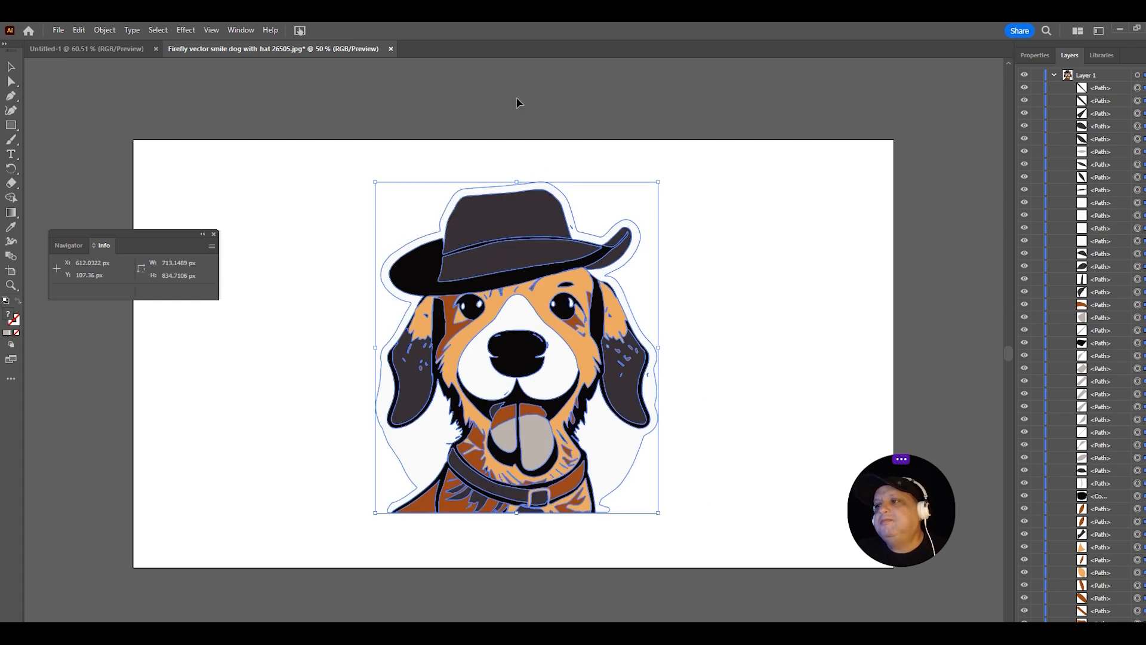
{"action": "left_click", "coordinate": [608, 445]}
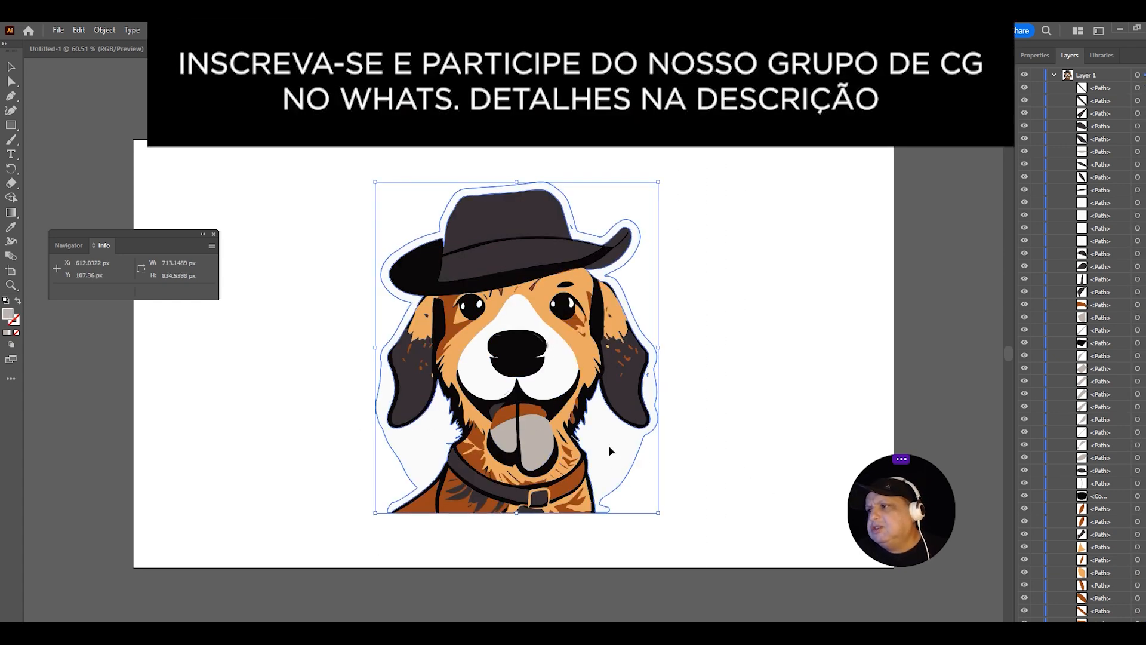
{"action": "key", "text": "Delete"}
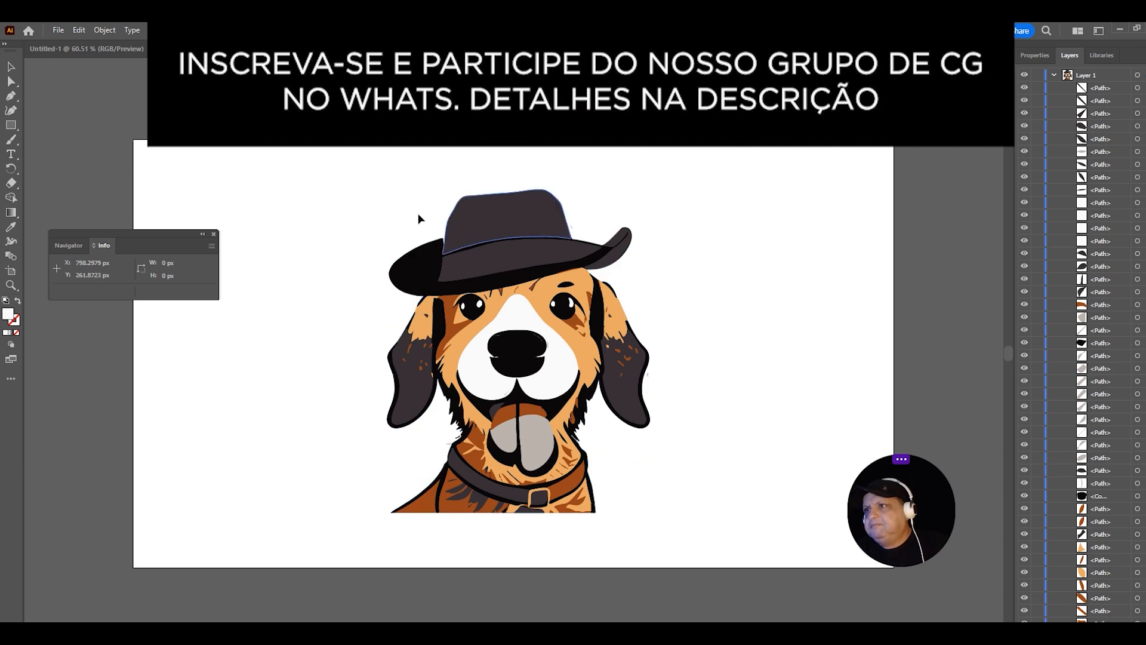
{"action": "left_click_drag", "start_coordinate": [333, 170], "coordinate": [789, 529]}
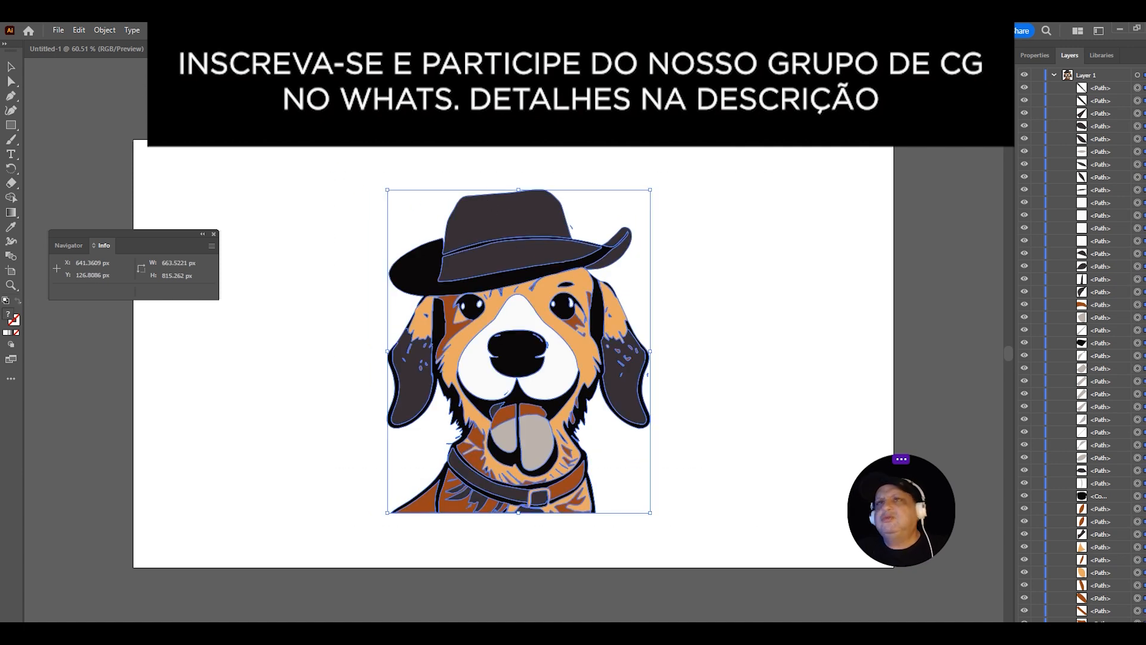
Save the dog artwork in SVG format as dog.svg in the project05 folder, using the SVG 1.1 profile
{"action": "left_click", "coordinate": [58, 30]}
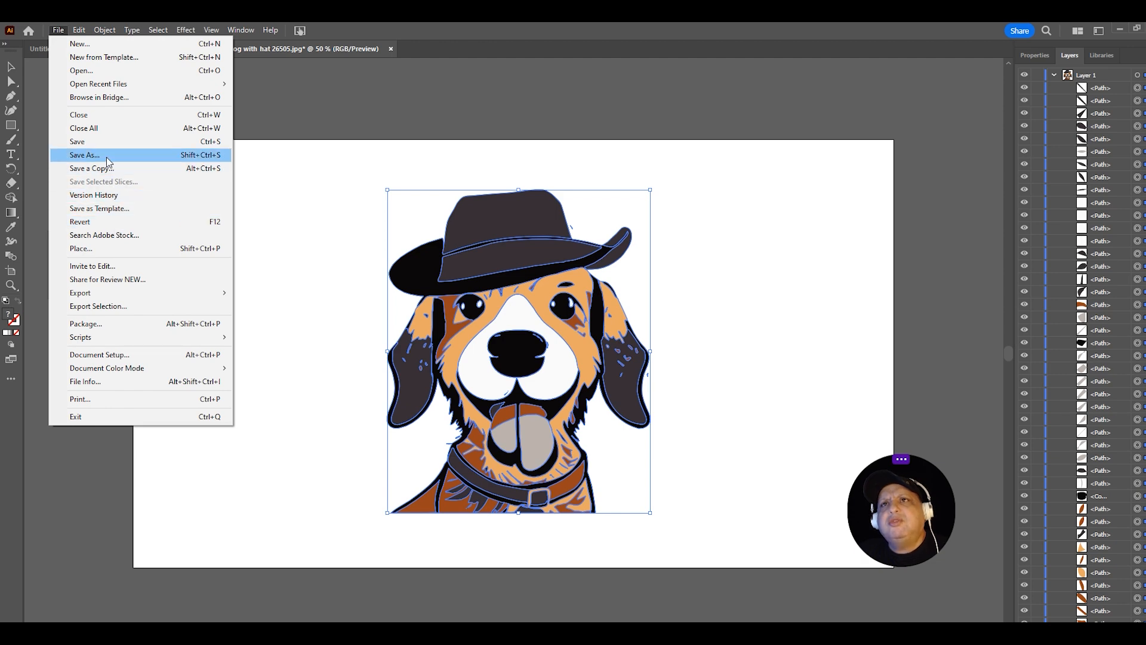
{"action": "left_click", "coordinate": [107, 161]}
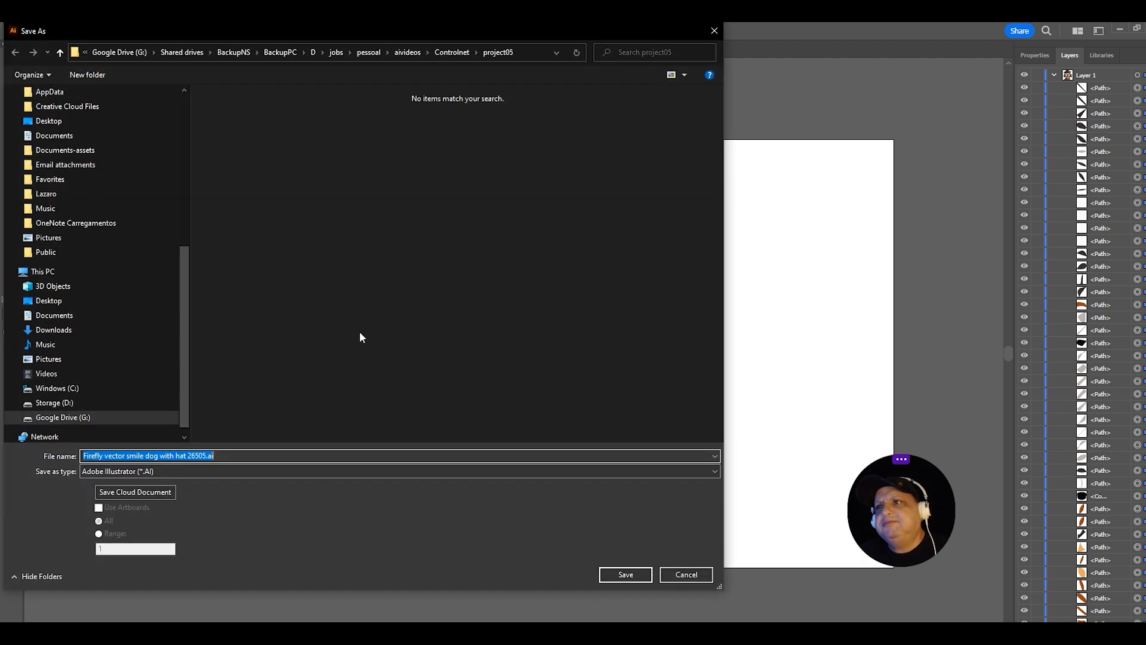
{"action": "left_click", "coordinate": [172, 472]}
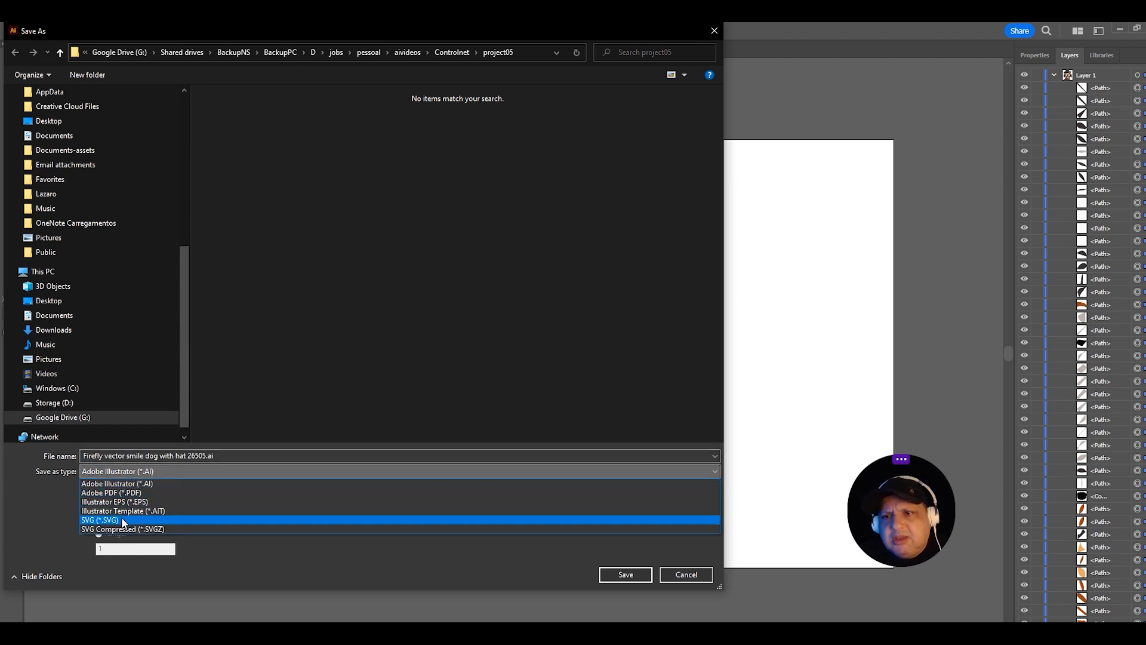
{"action": "left_click", "coordinate": [179, 519]}
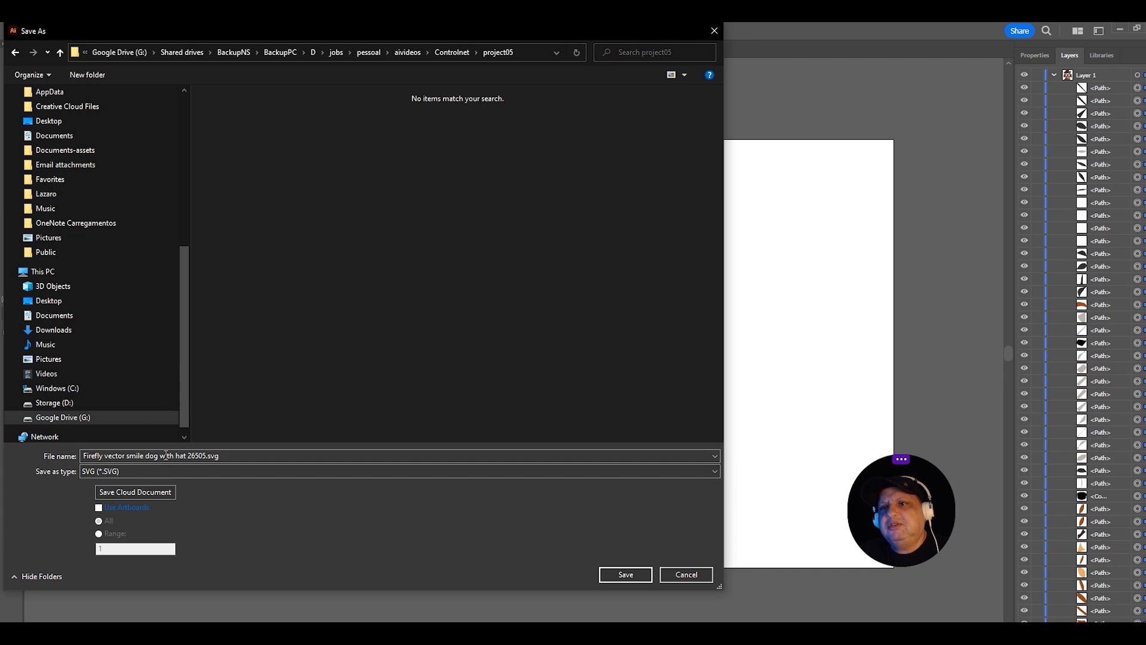
{"action": "left_click", "coordinate": [225, 456]}
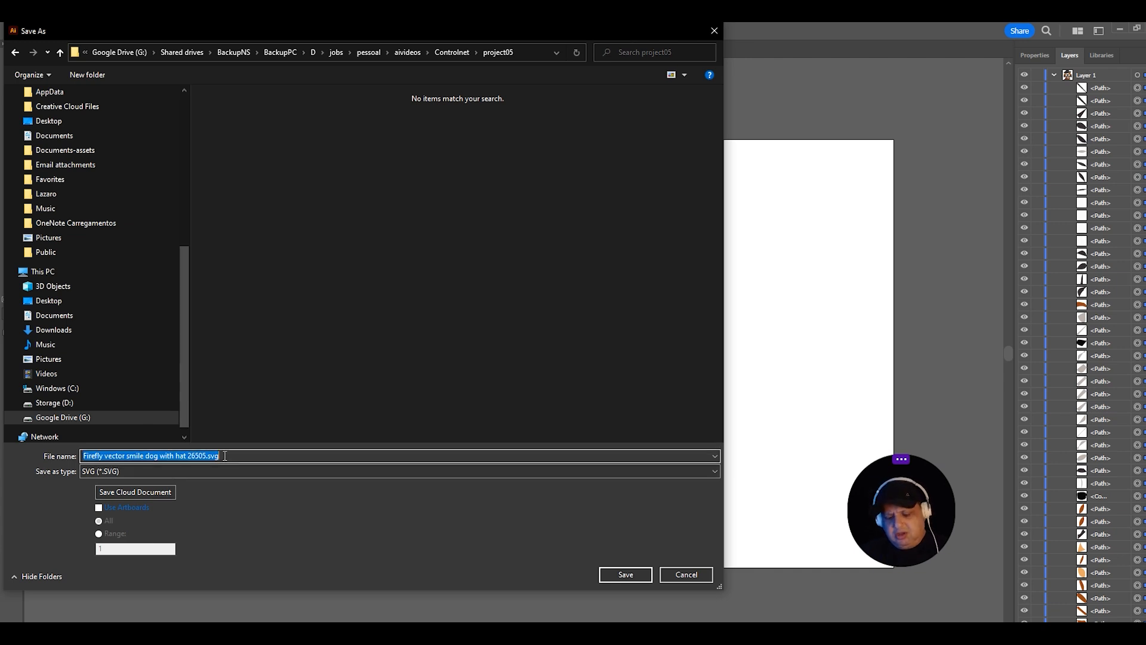
{"action": "type", "text": "dog.s"}
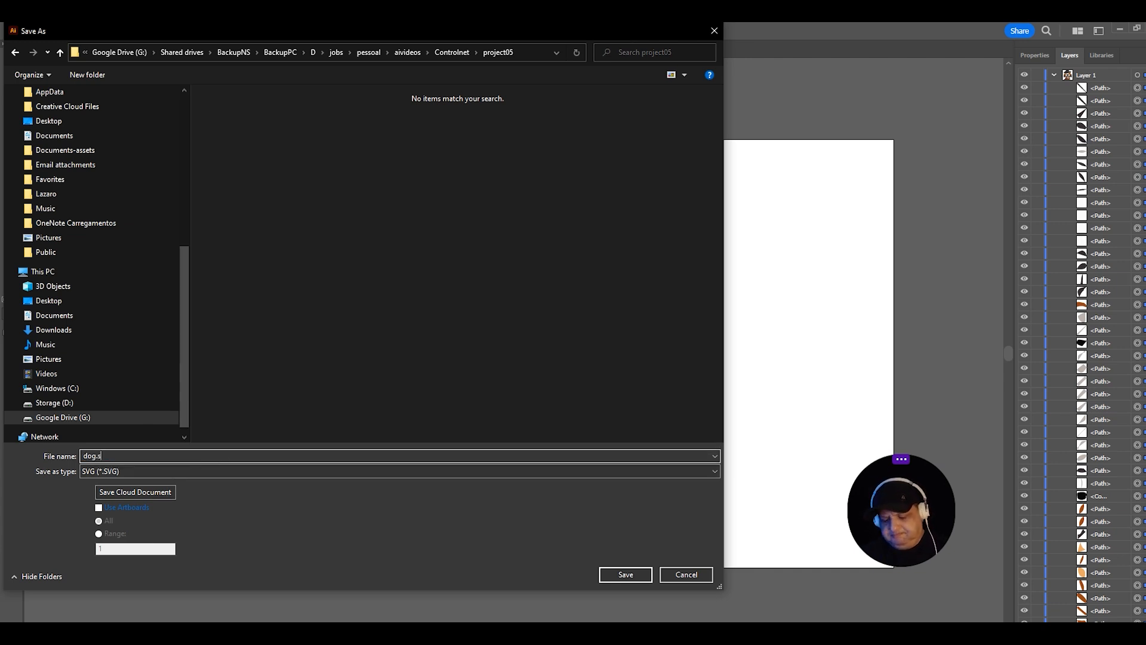
{"action": "type", "text": "vg"}
{"action": "key", "text": "Return"}
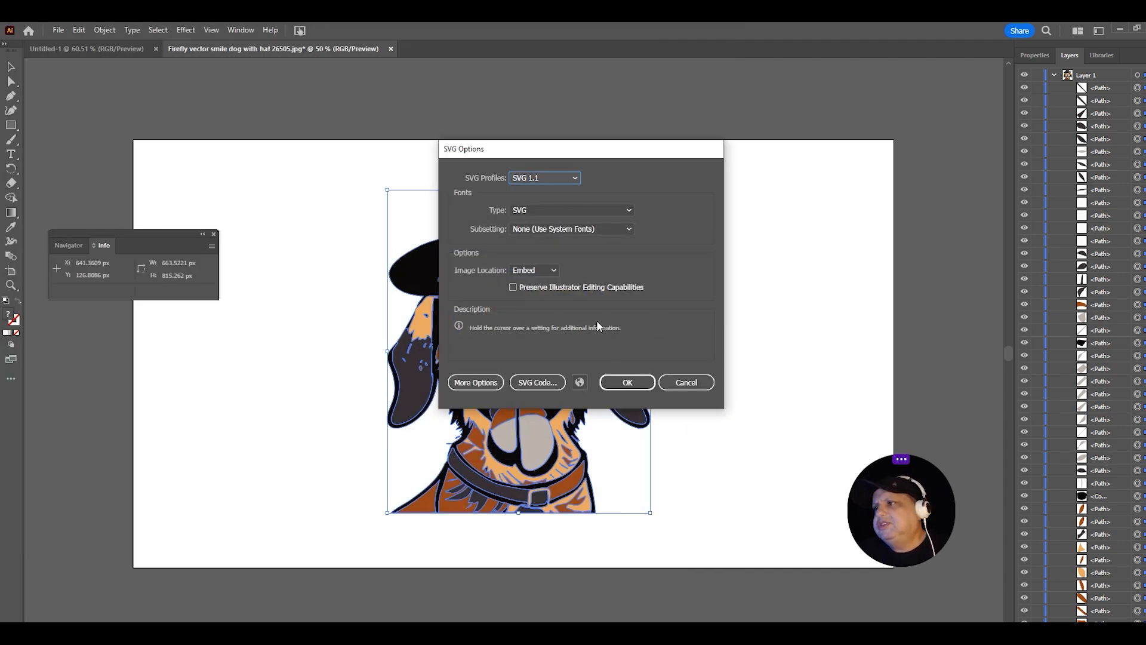
{"action": "left_click", "coordinate": [549, 178]}
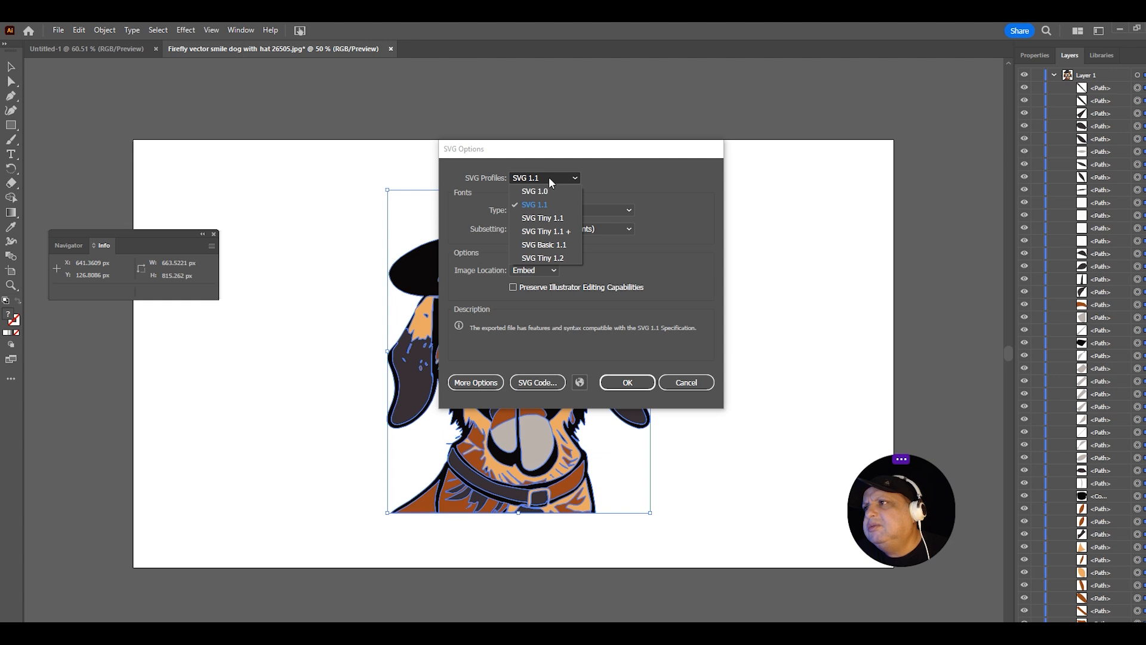
{"action": "left_click", "coordinate": [549, 177]}
{"action": "left_click", "coordinate": [612, 383]}
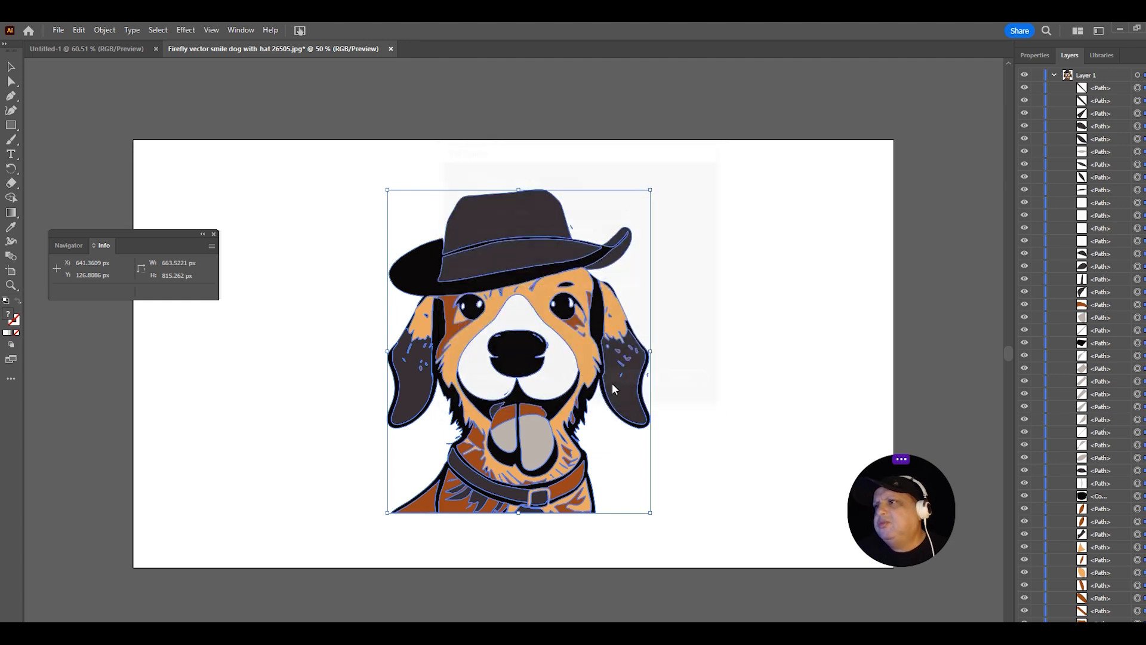
Switch to Adobe Firefly in Chrome and upload dog.svg to the Recolor vectors tool
{"action": "mouse_move", "coordinate": [212, 633]}
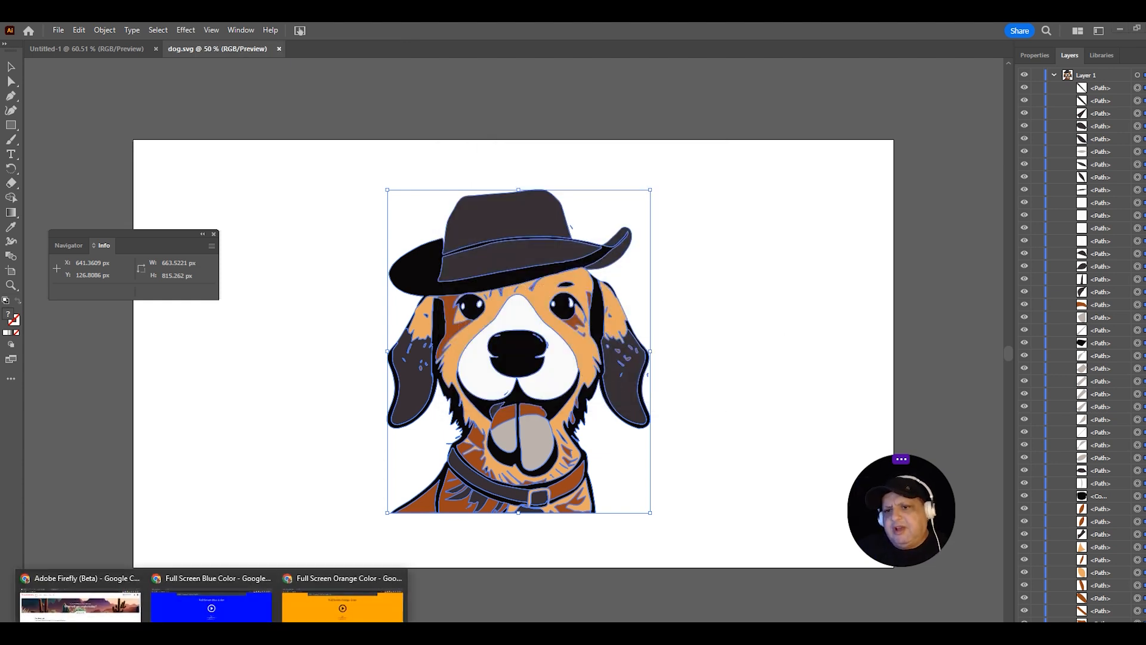
{"action": "left_click", "coordinate": [80, 606]}
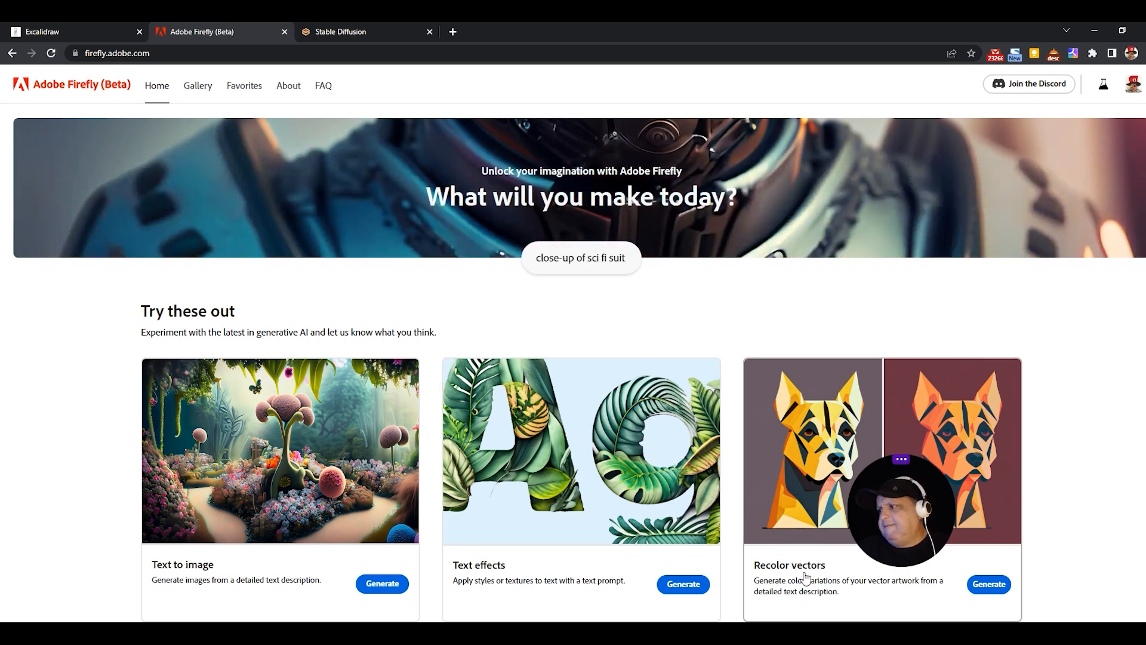
{"action": "left_click_drag", "start_coordinate": [889, 520], "coordinate": [1015, 280]}
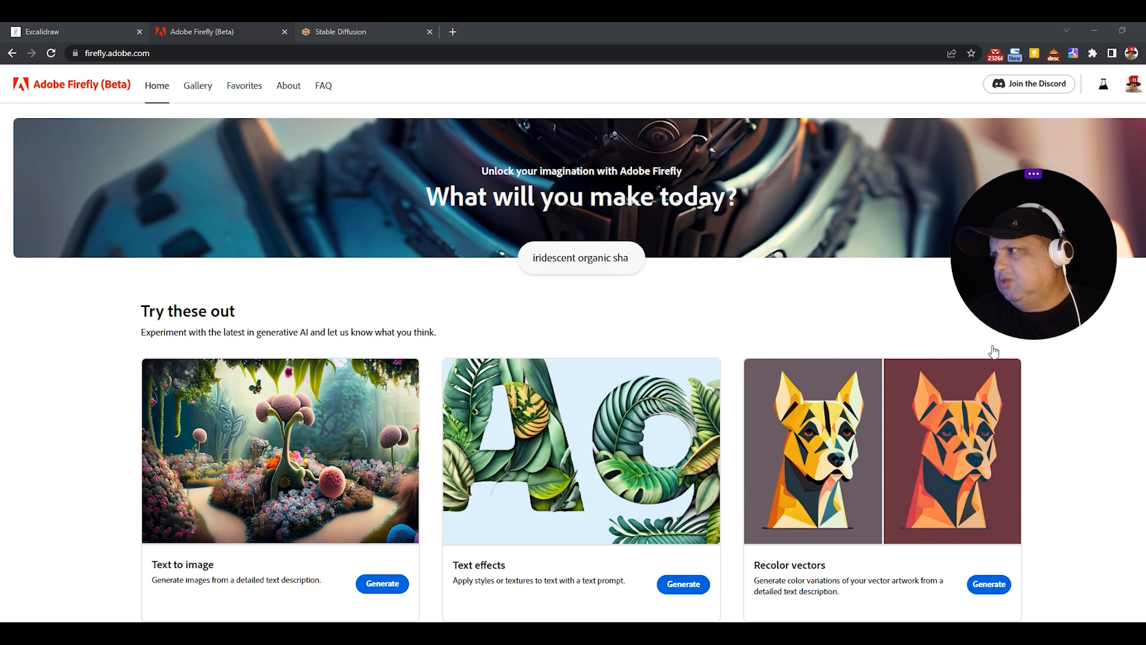
{"action": "left_click", "coordinate": [985, 590]}
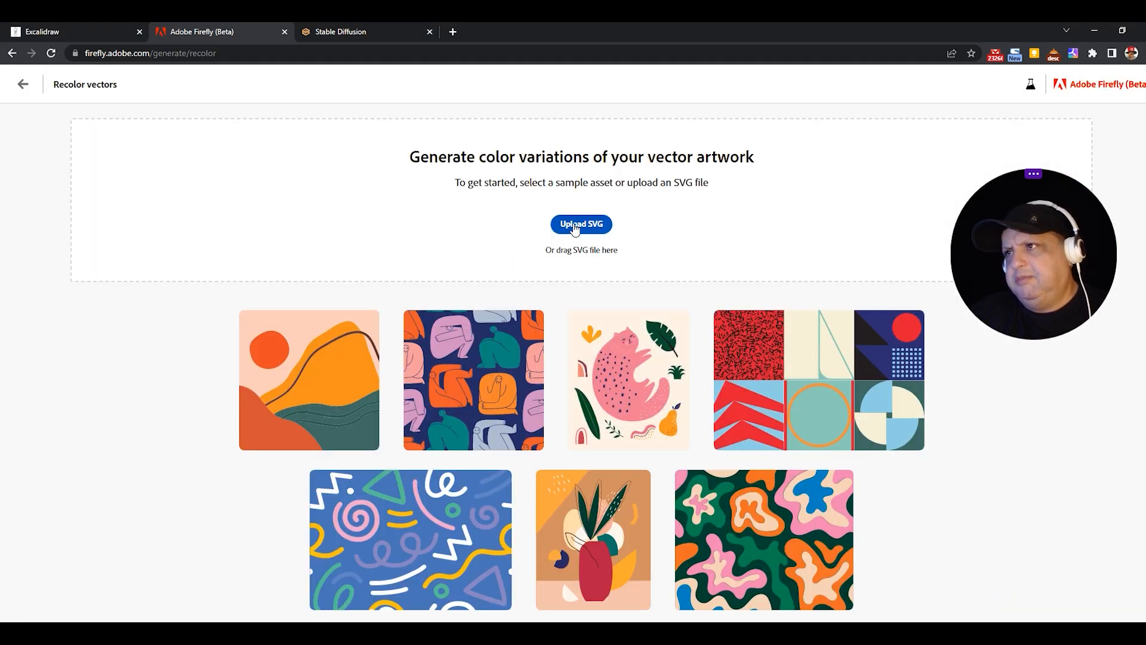
{"action": "left_click", "coordinate": [575, 227]}
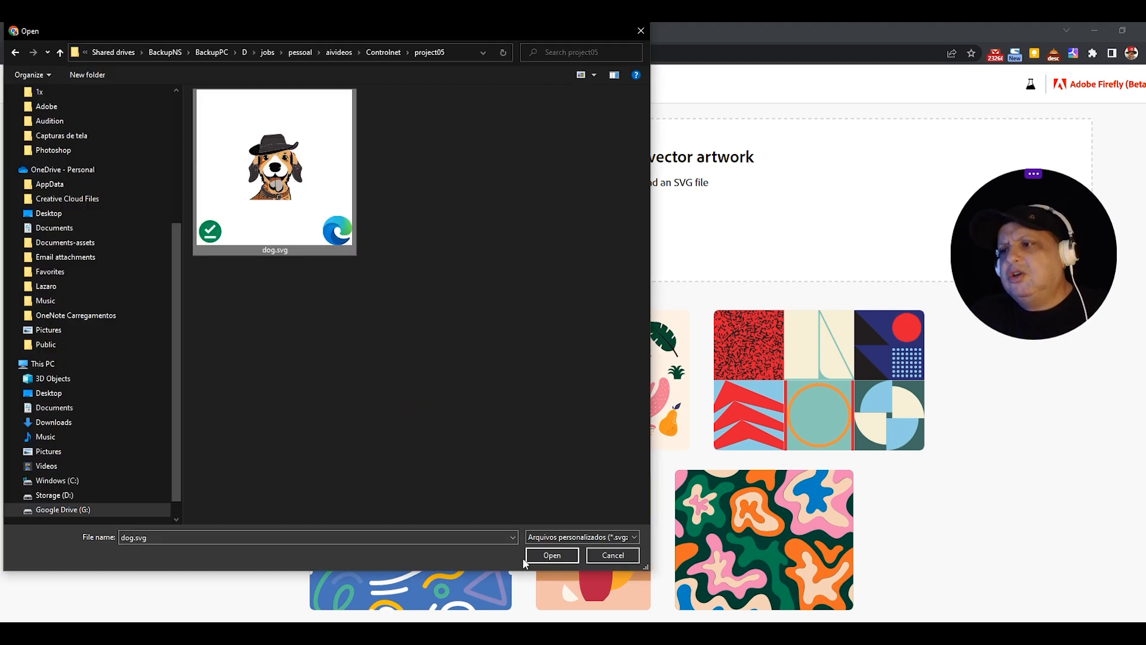
{"action": "left_click", "coordinate": [556, 555]}
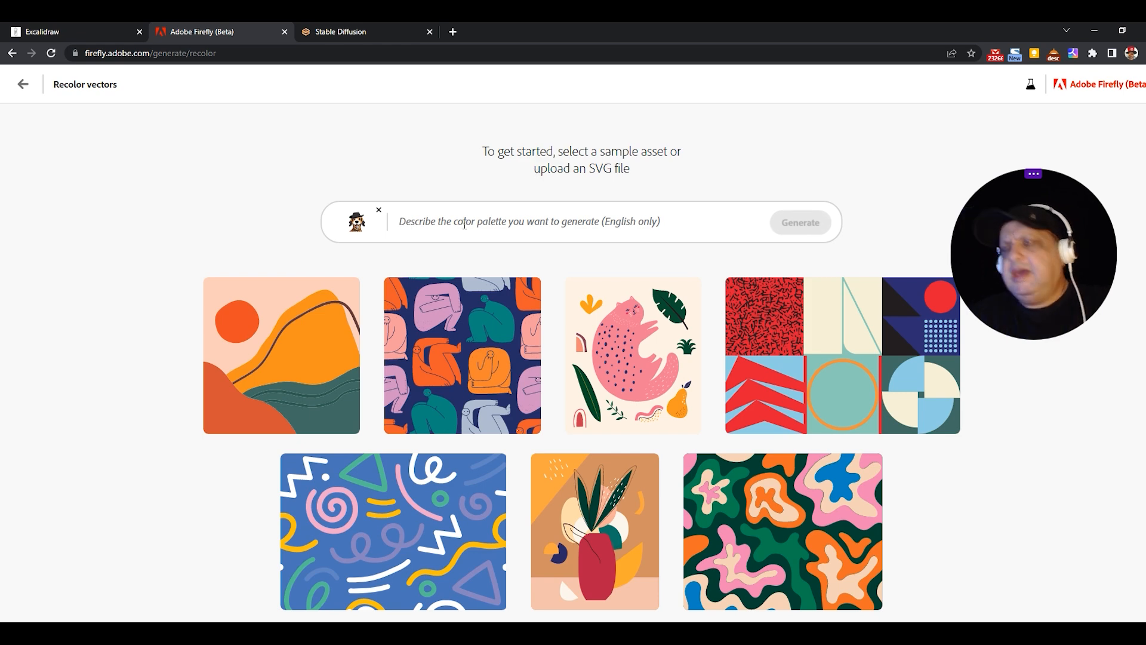
Generate color variations of the dog with the prompt "hot colors"
{"action": "type", "text": "ot colors"}
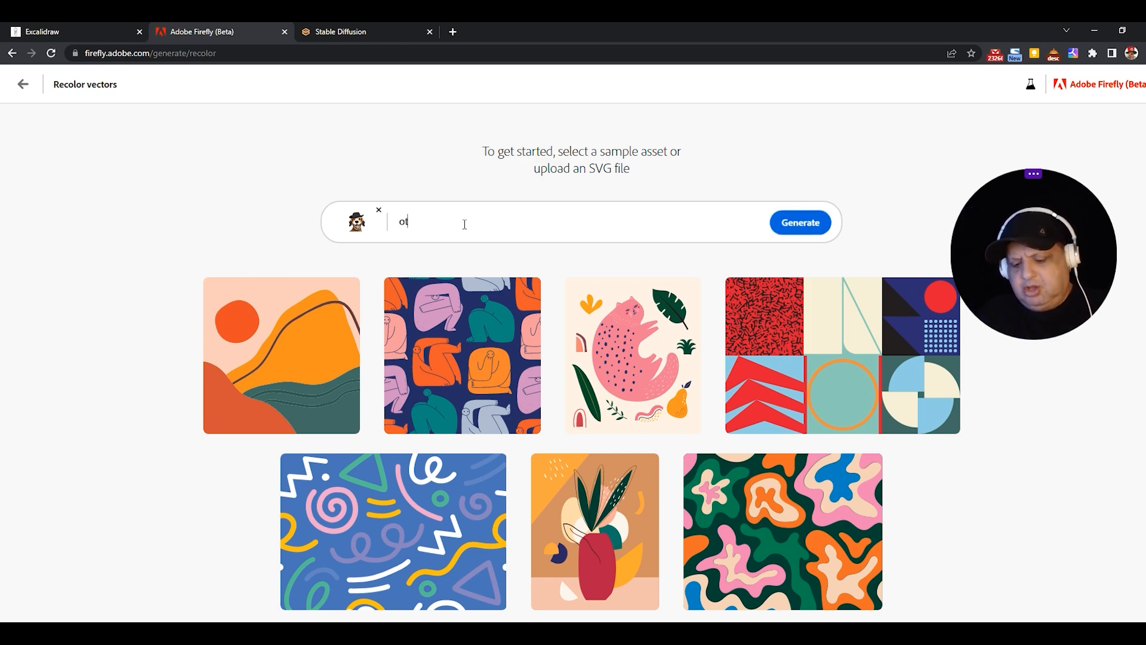
{"action": "key", "text": "Return"}
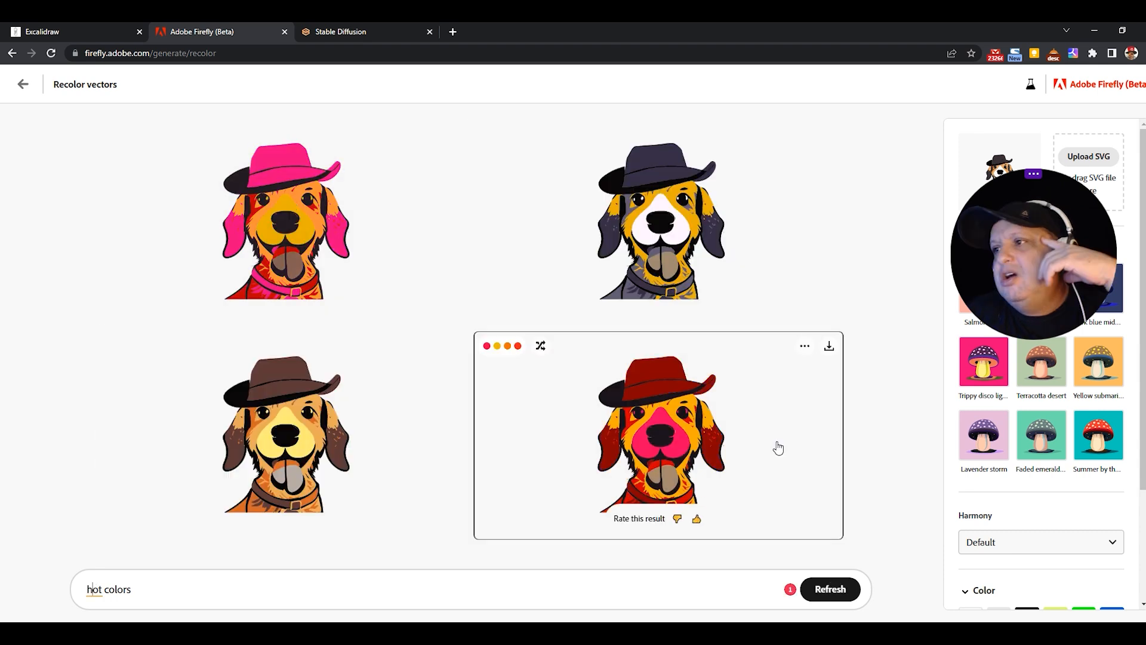
{"action": "left_click_drag", "start_coordinate": [1034, 256], "coordinate": [1011, 517]}
Recolor the dog with the sample prompts Dark blue midnight, Trippy disco lights and Terracotta desert, ending with Summer by the sea
{"action": "left_click", "coordinate": [1095, 285]}
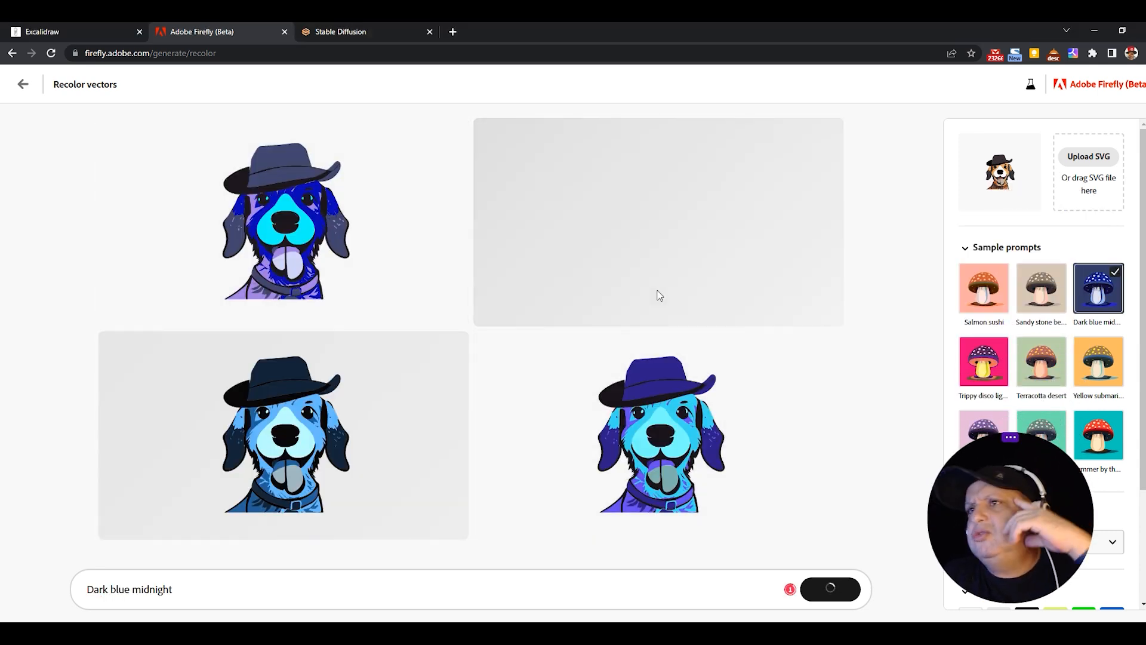
{"action": "left_click", "coordinate": [986, 361]}
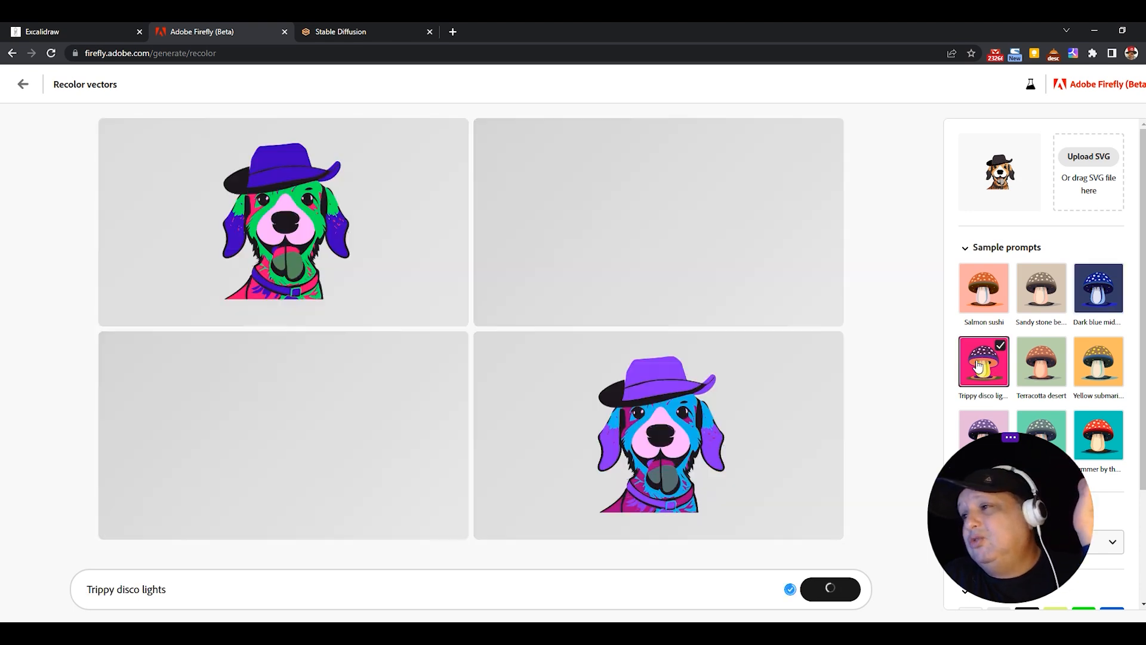
{"action": "left_click", "coordinate": [1032, 358]}
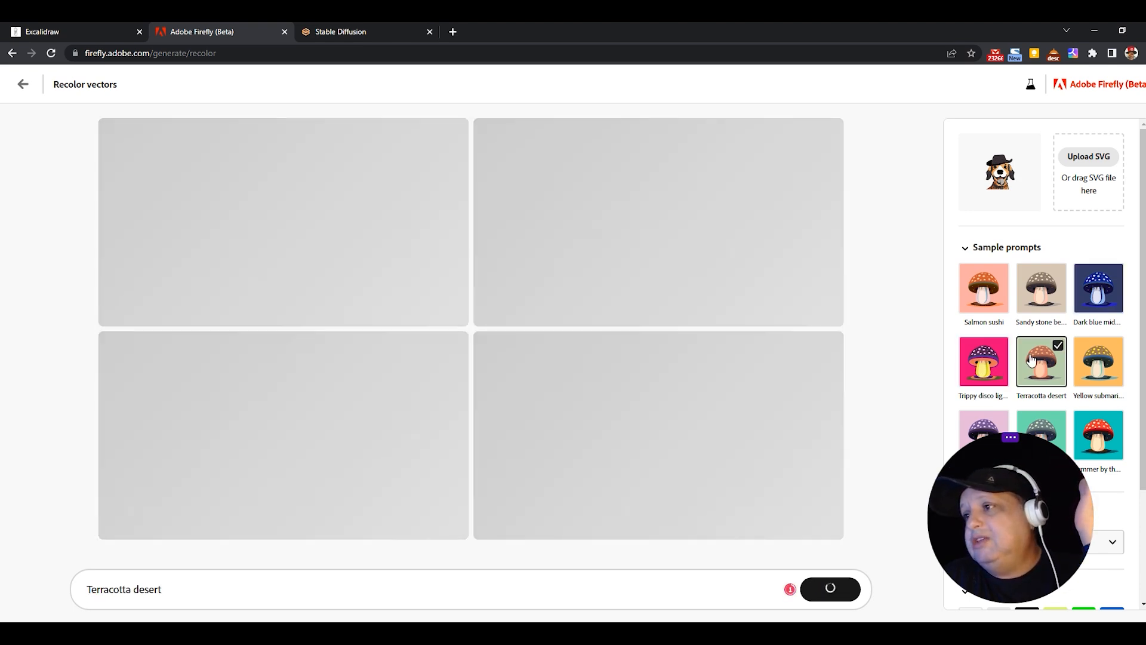
{"action": "scroll", "coordinate": [1031, 358], "scroll_direction": "down", "scroll_amount": 3}
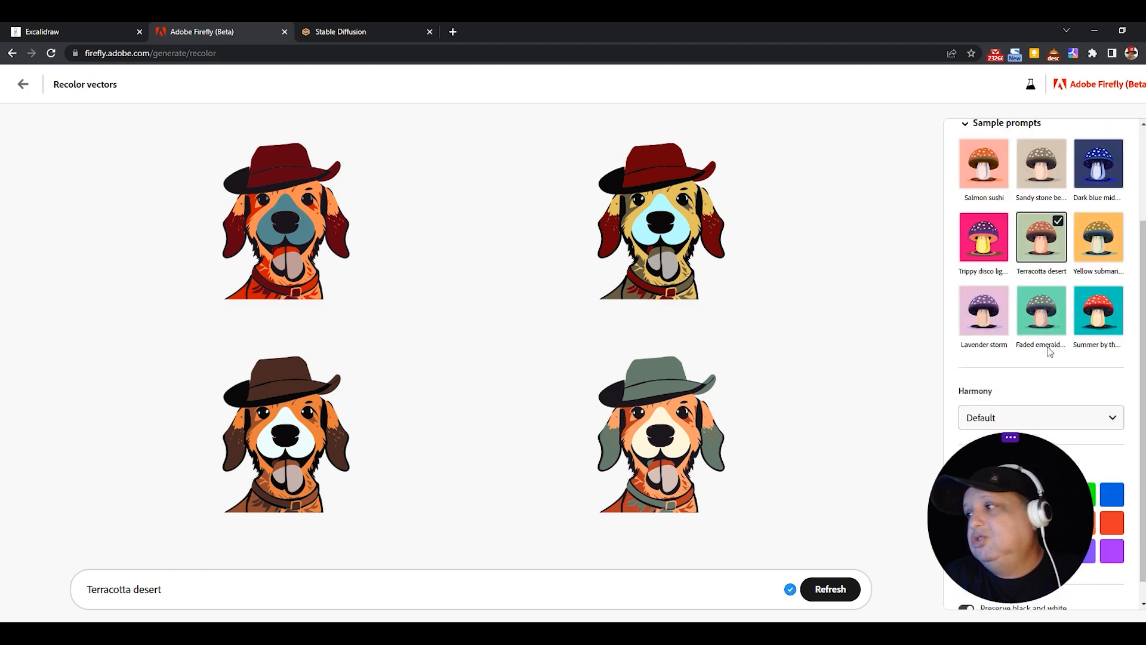
{"action": "left_click", "coordinate": [1093, 290]}
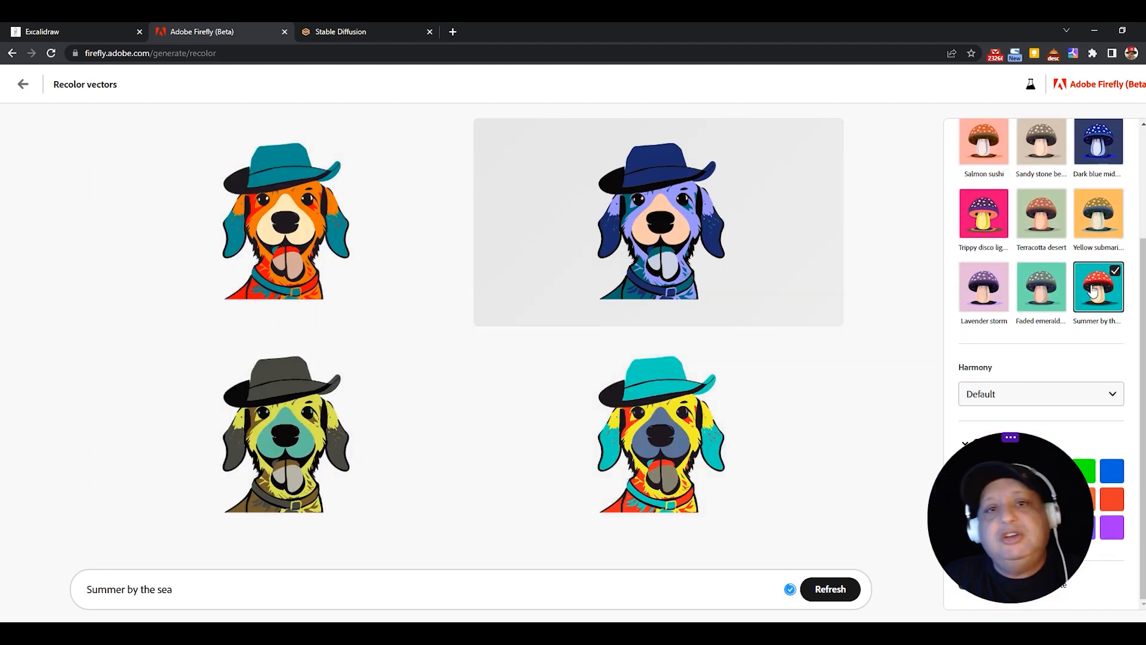
View the yellow and turquoise dog variation enlarged, and repeatedly shuffle the colors of the blue dog variation
{"action": "left_click", "coordinate": [657, 422]}
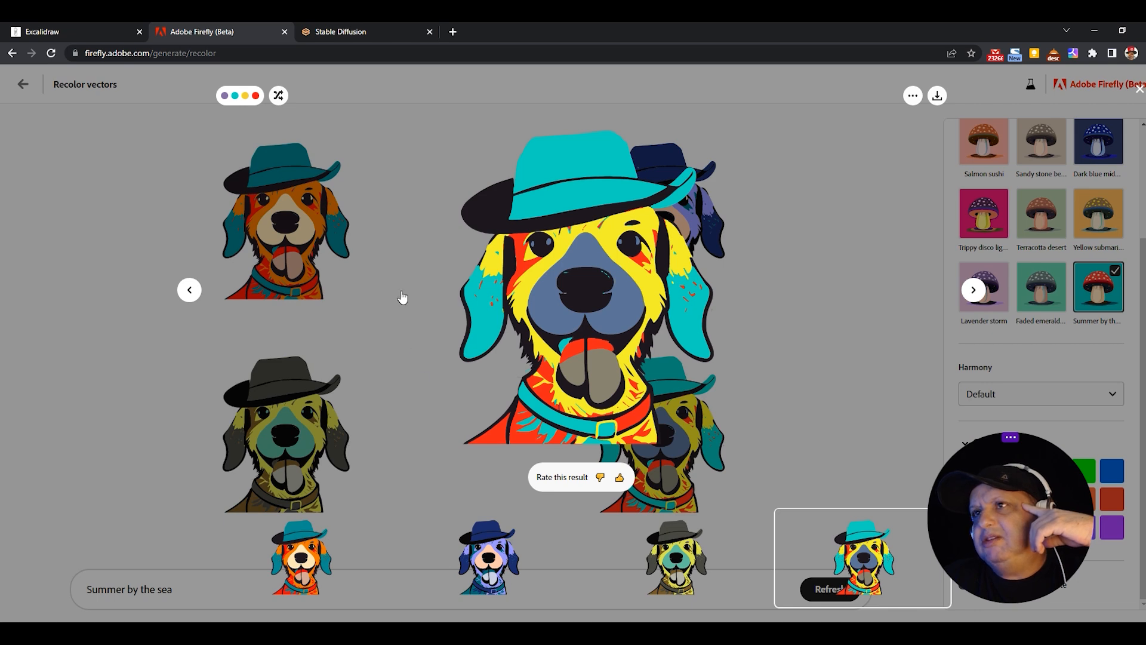
{"action": "left_click", "coordinate": [254, 96]}
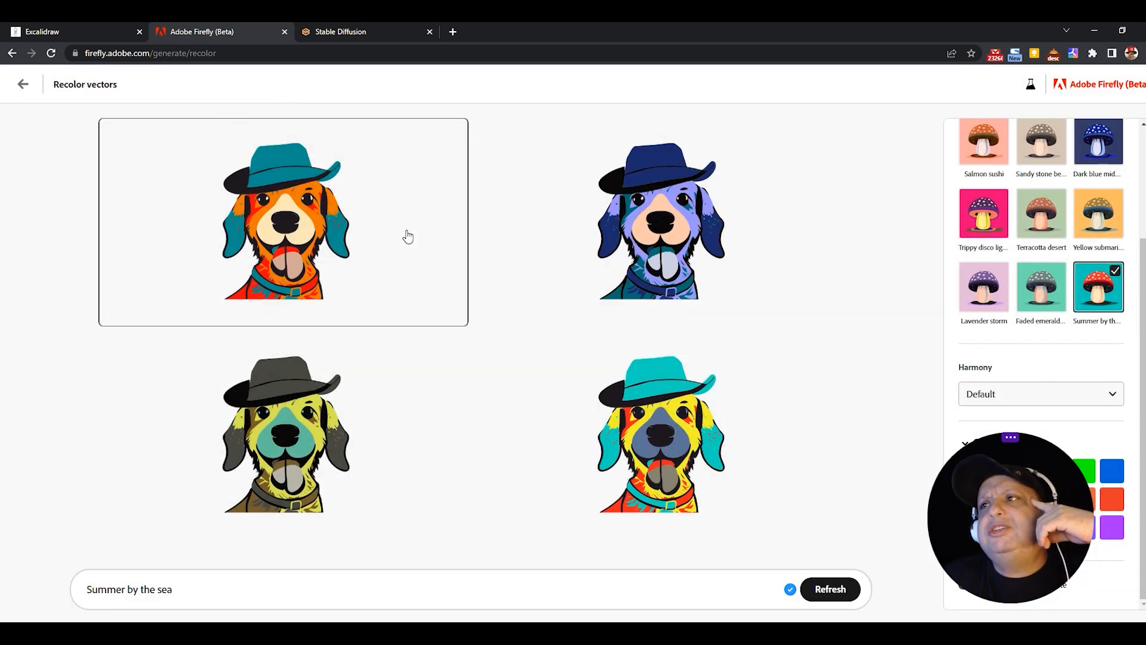
{"action": "left_click", "coordinate": [620, 229]}
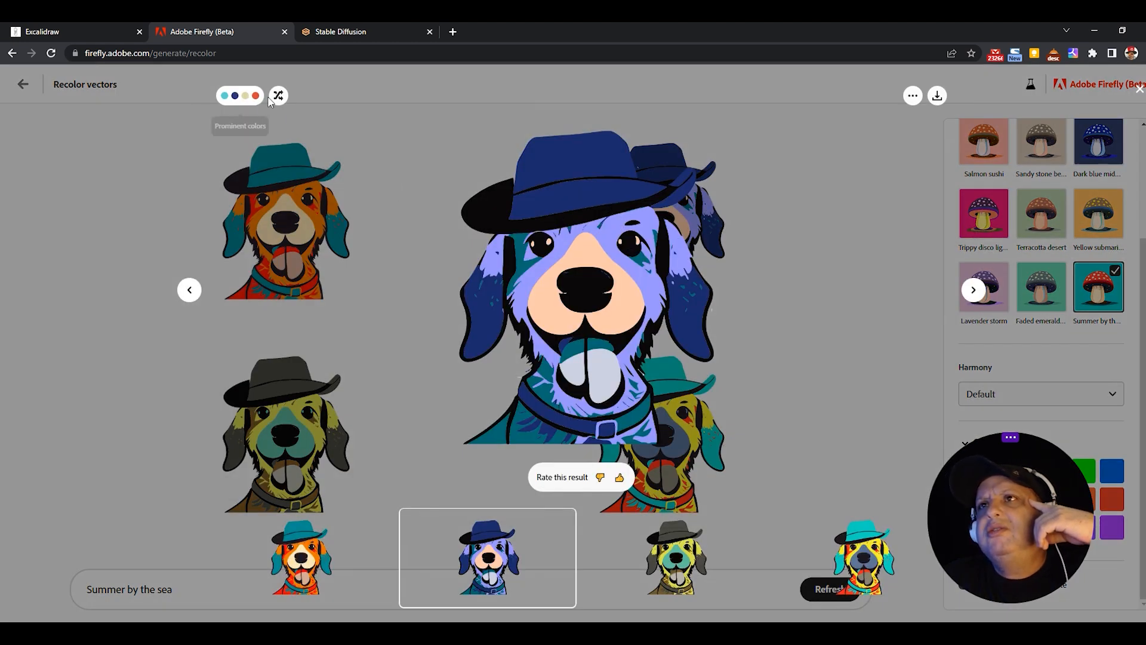
{"action": "left_click", "coordinate": [278, 96]}
{"action": "left_click", "coordinate": [278, 96]}
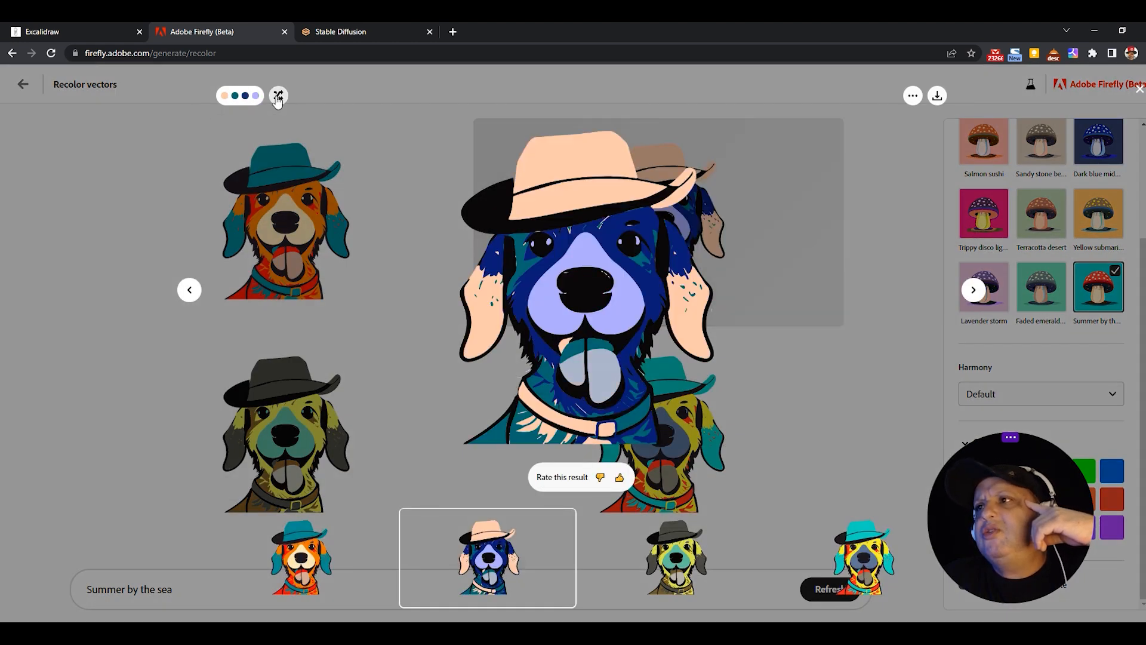
{"action": "left_click", "coordinate": [279, 97]}
{"action": "left_click", "coordinate": [278, 97]}
{"action": "left_click", "coordinate": [278, 96]}
{"action": "left_click", "coordinate": [278, 96]}
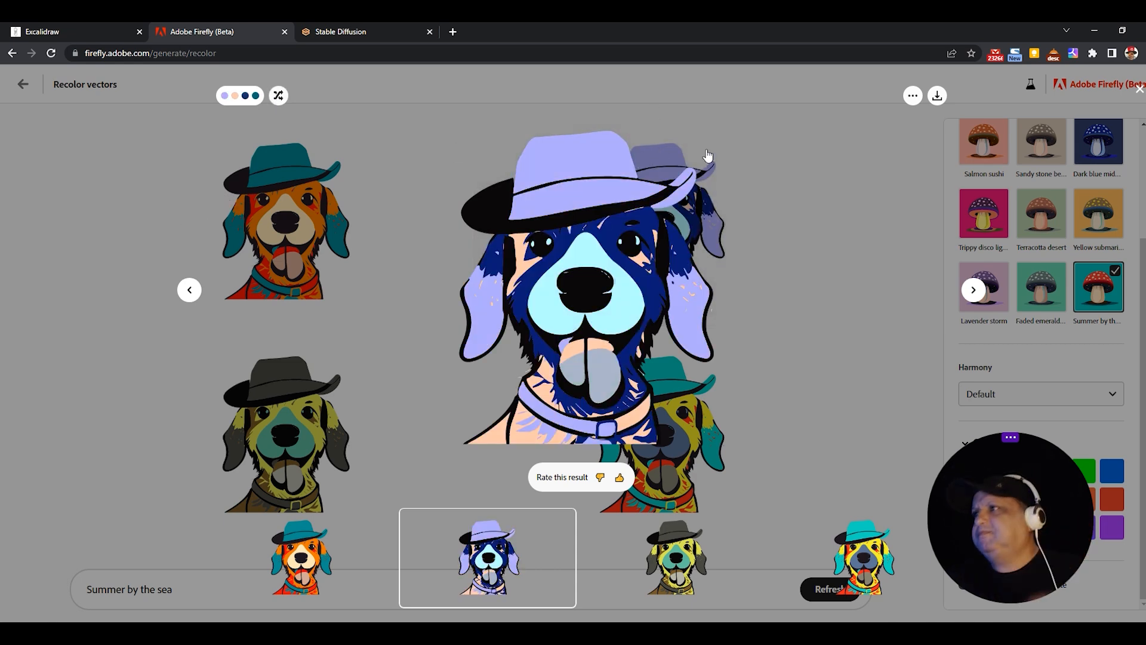